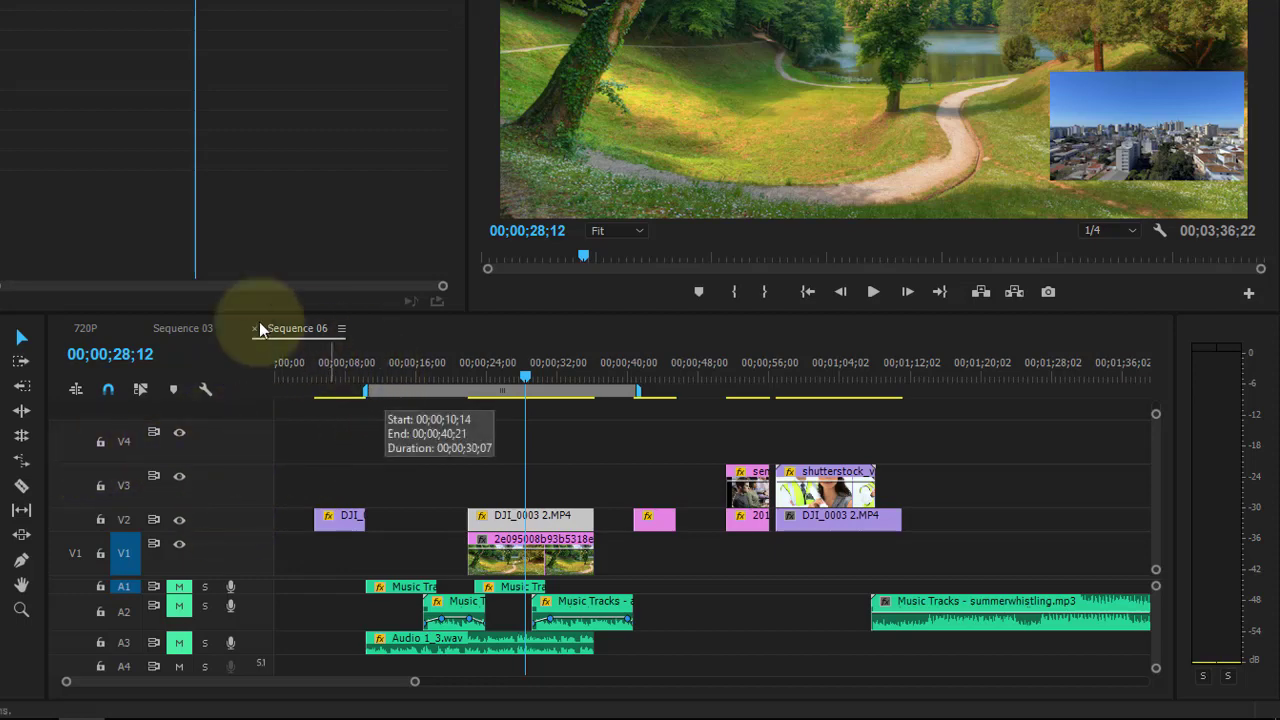
Browse the Sequence 03 and 720P timelines, then return to Sequence 06
left_click(171, 328)
left_click(81, 334)
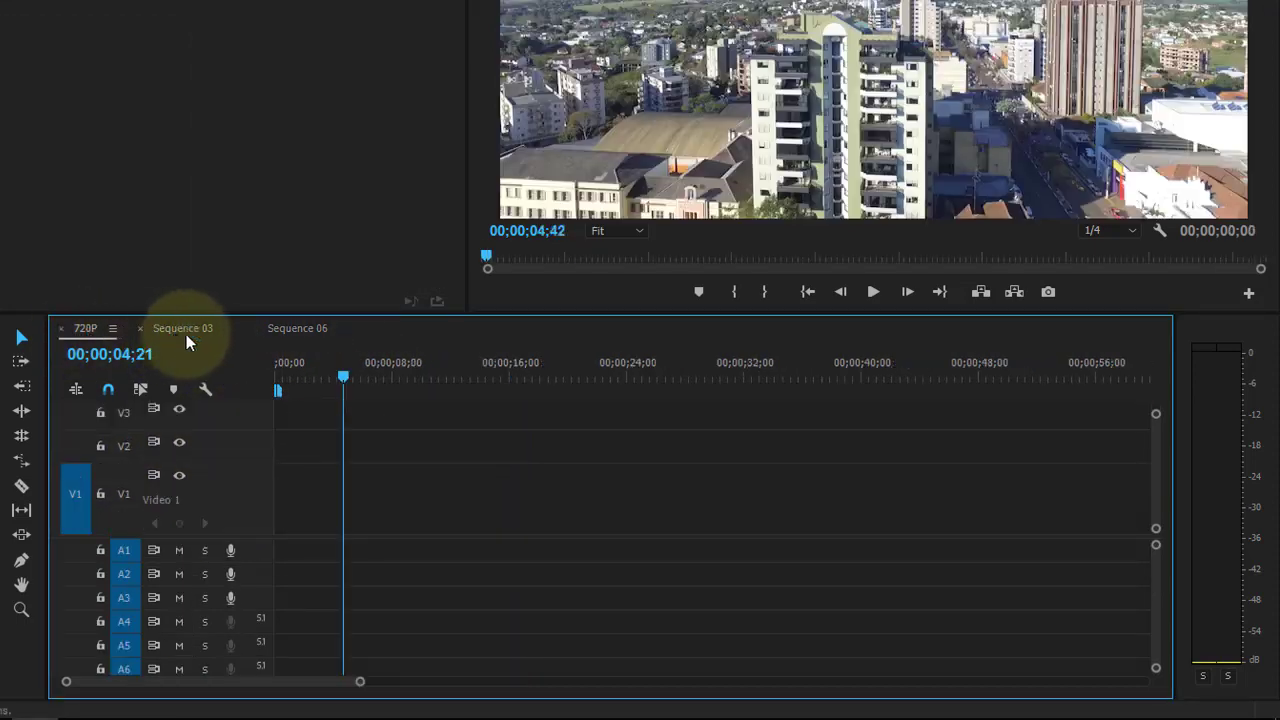
left_click(300, 330)
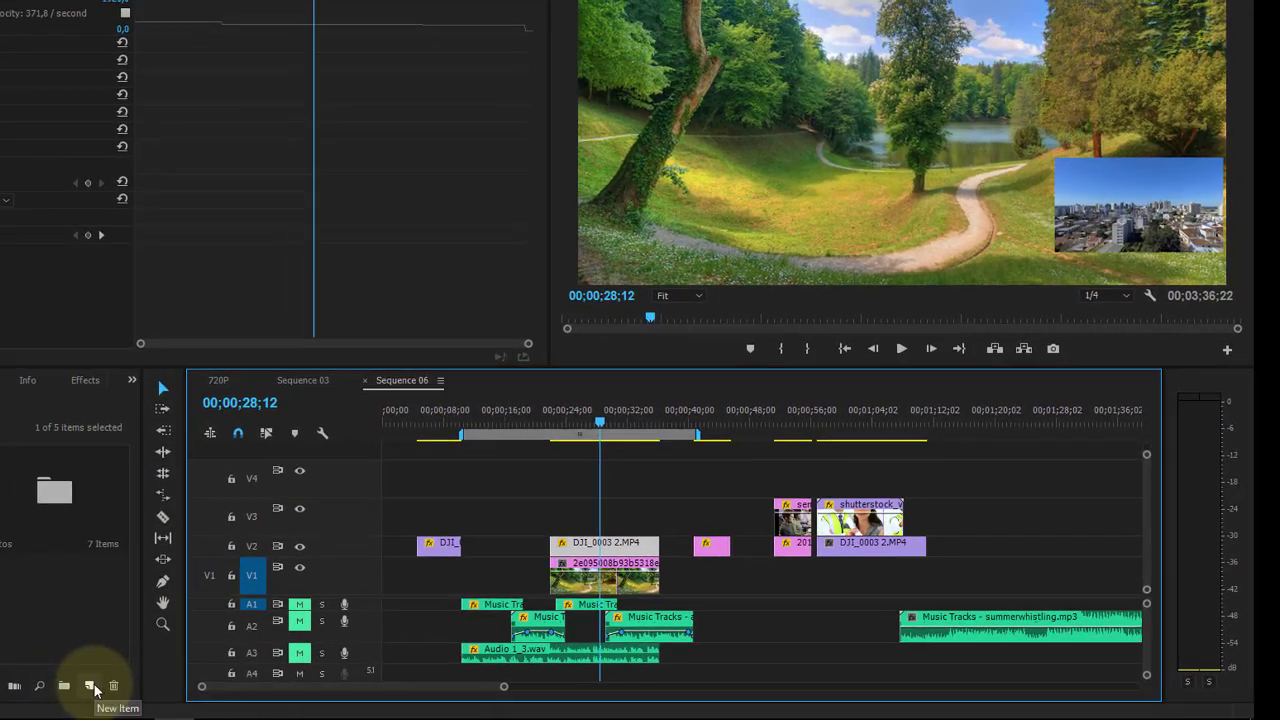
Cancel creating a new sequence and set the playhead to 00;00;30;20
left_click(90, 687)
left_click(180, 481)
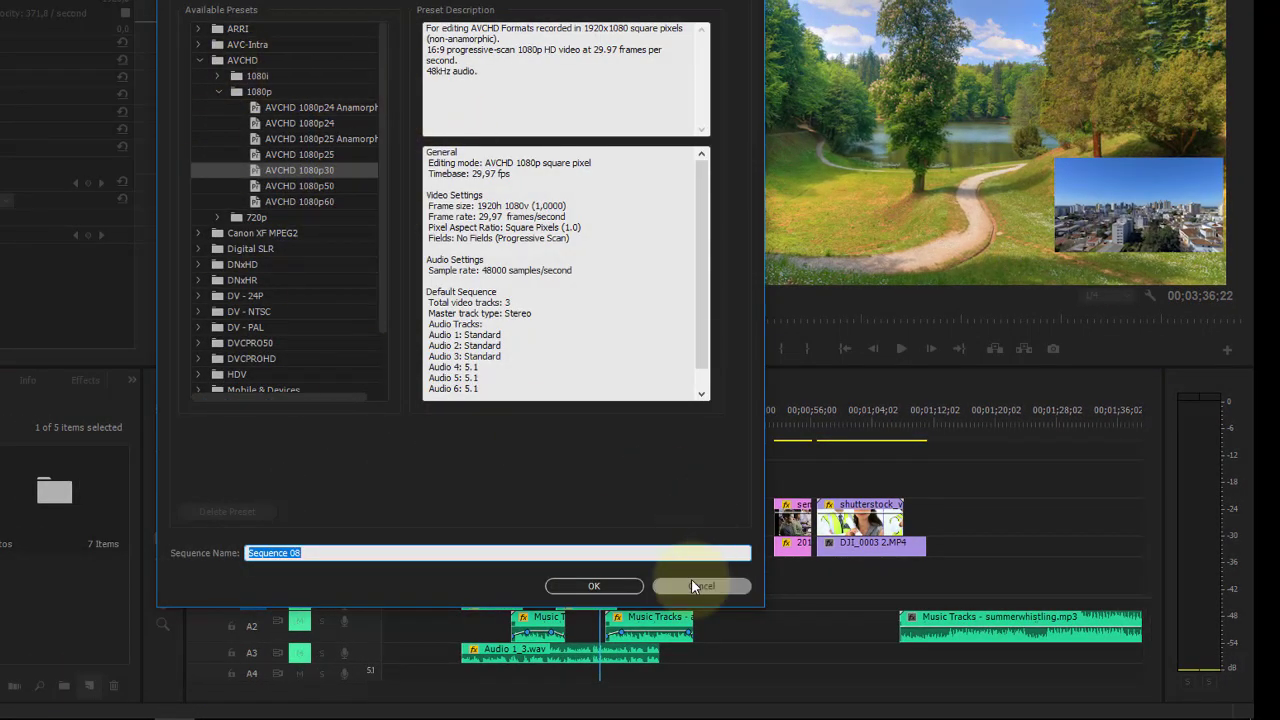
left_click(692, 585)
left_click(600, 418)
left_click_drag(610, 409, 618, 406)
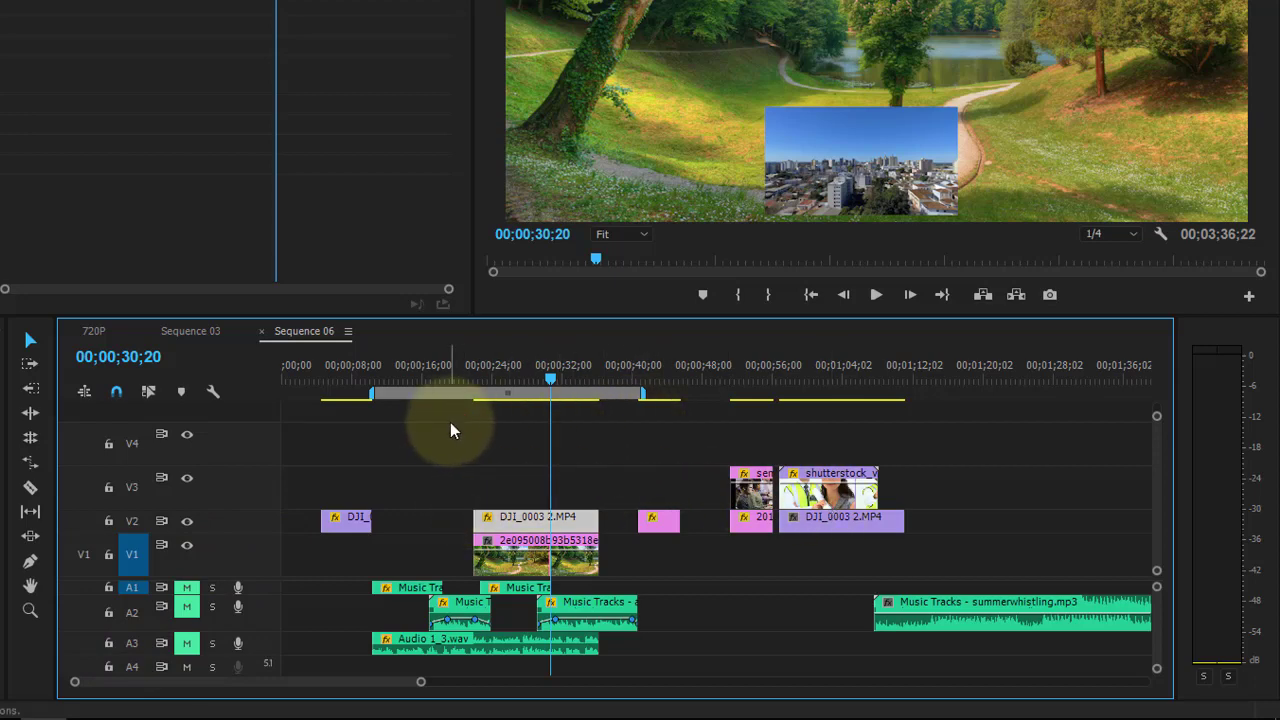
Save the project, then hide and show track V2 repeatedly and lock then unlock it
key("ctrl+s")
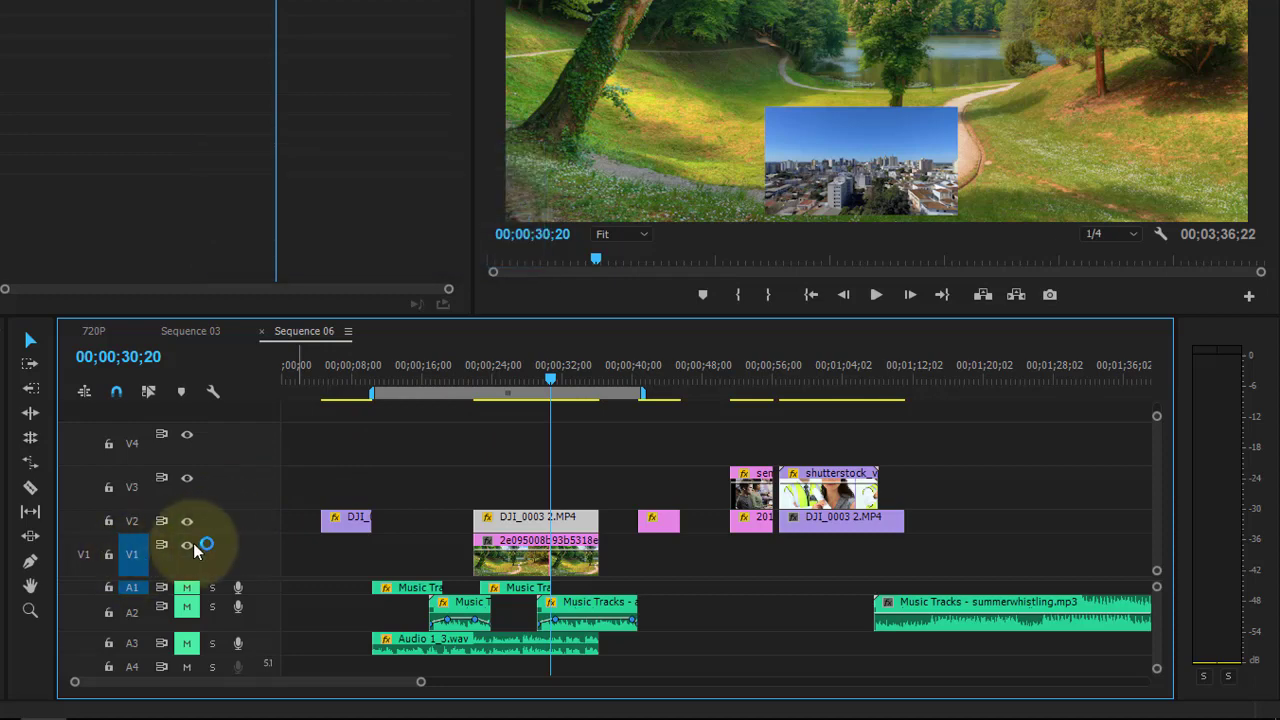
left_click(187, 522)
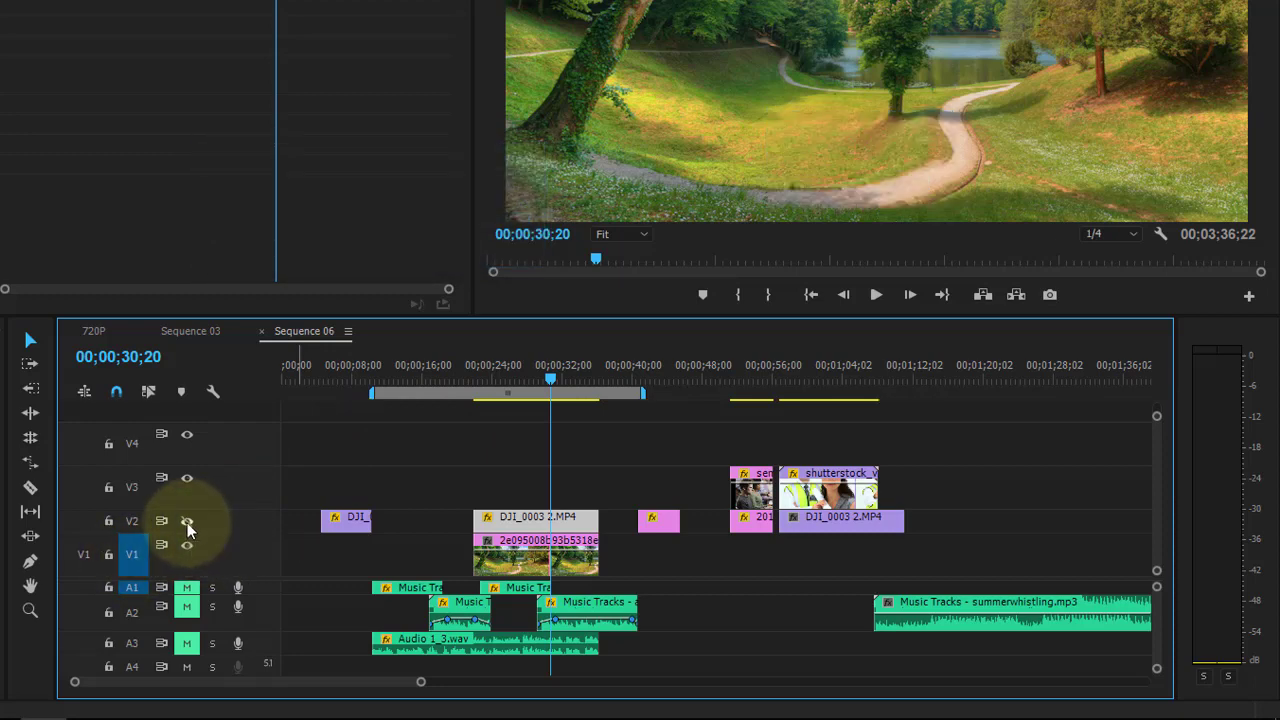
left_click(187, 522)
left_click(187, 522)
left_click(187, 522)
left_click(187, 522)
left_click(187, 522)
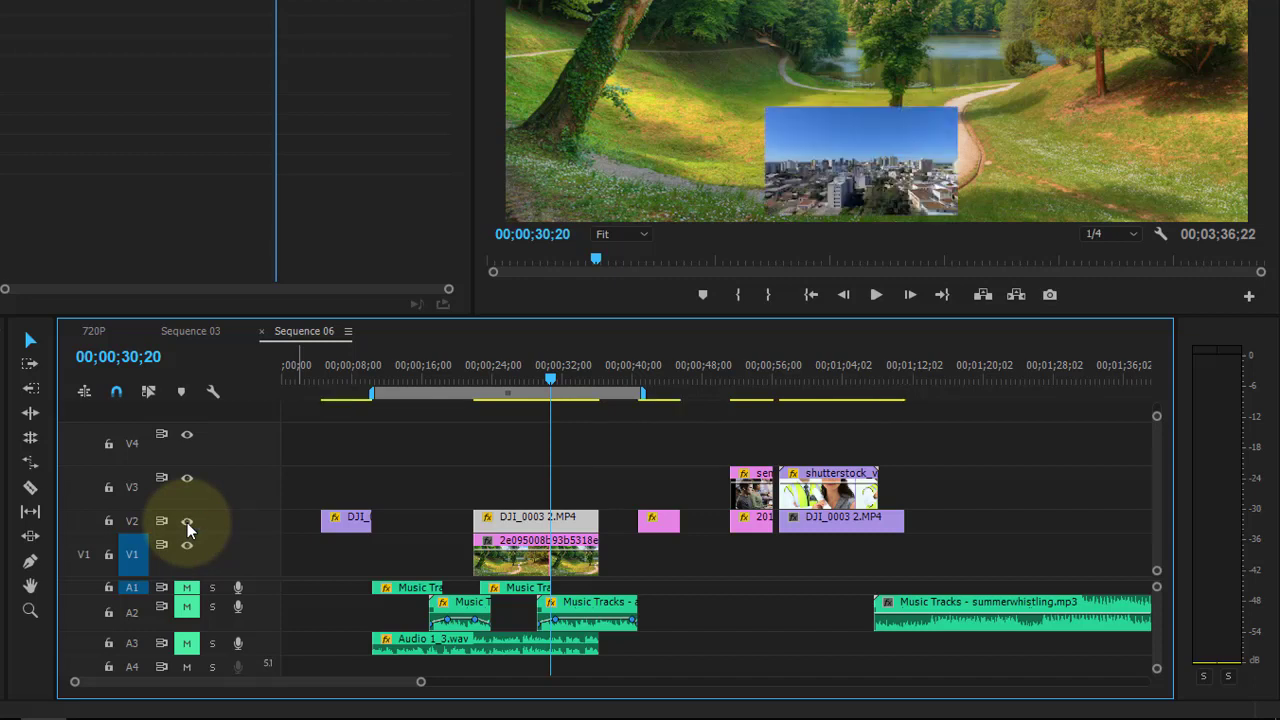
left_click(187, 522)
left_click(187, 522)
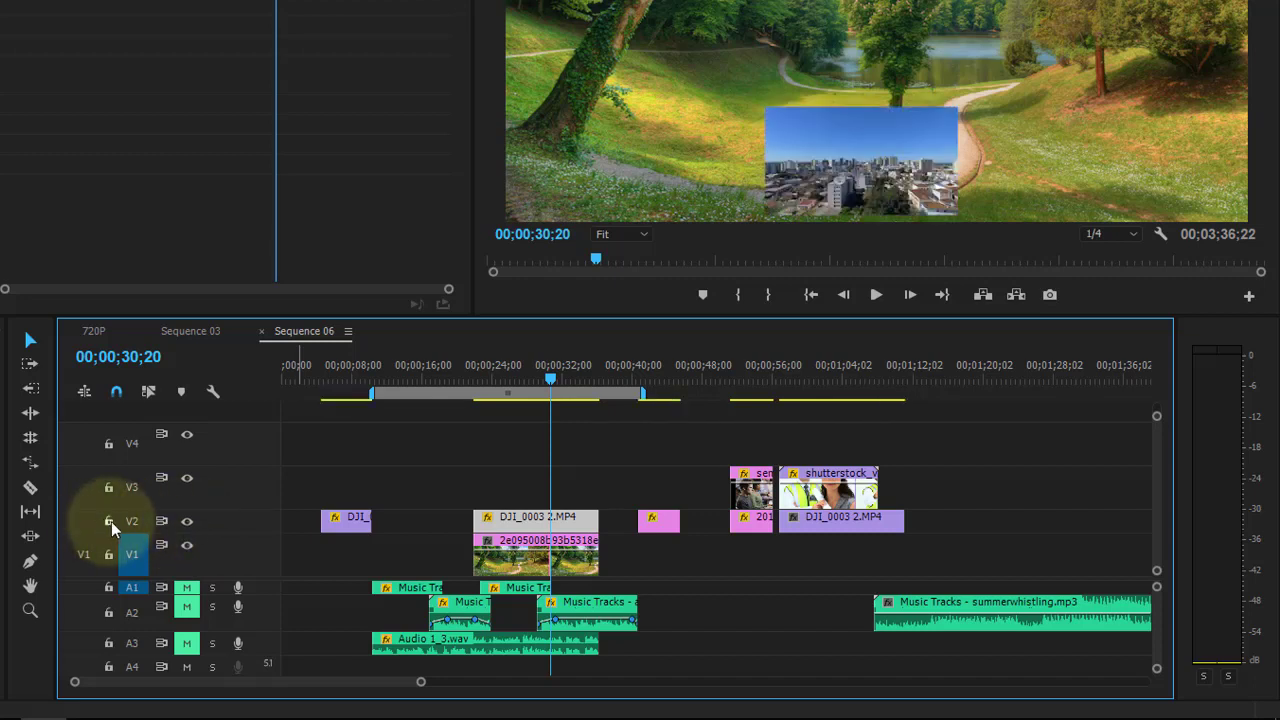
left_click(110, 522)
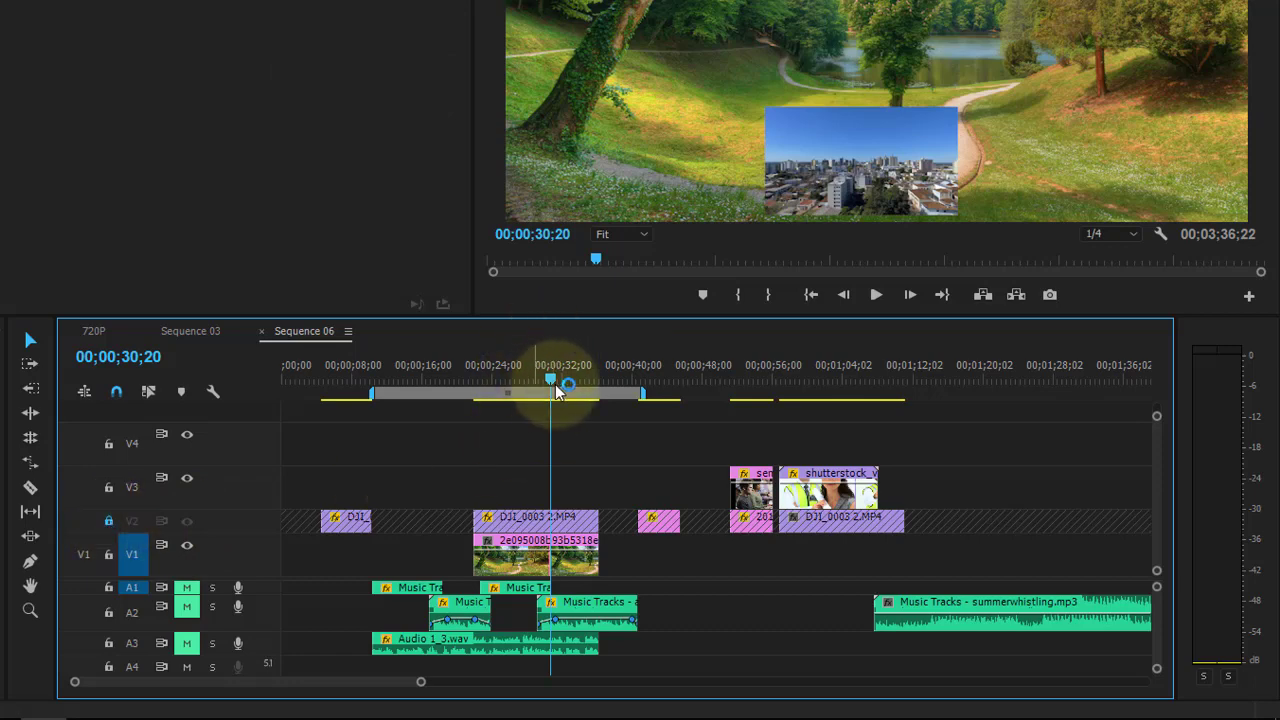
left_click(108, 524)
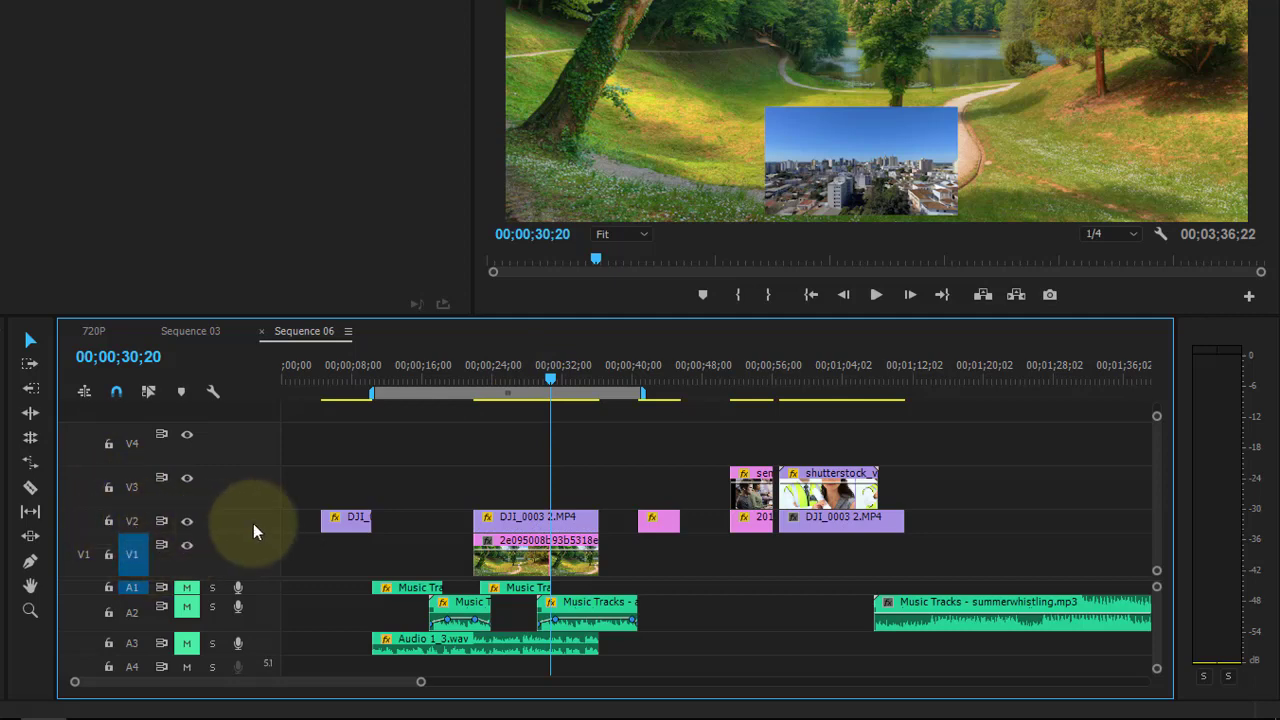
Target V3 instead of V1 and select the DJI_0003 2.MP4 clip, playhead at 00;00;16;09
left_click(132, 553)
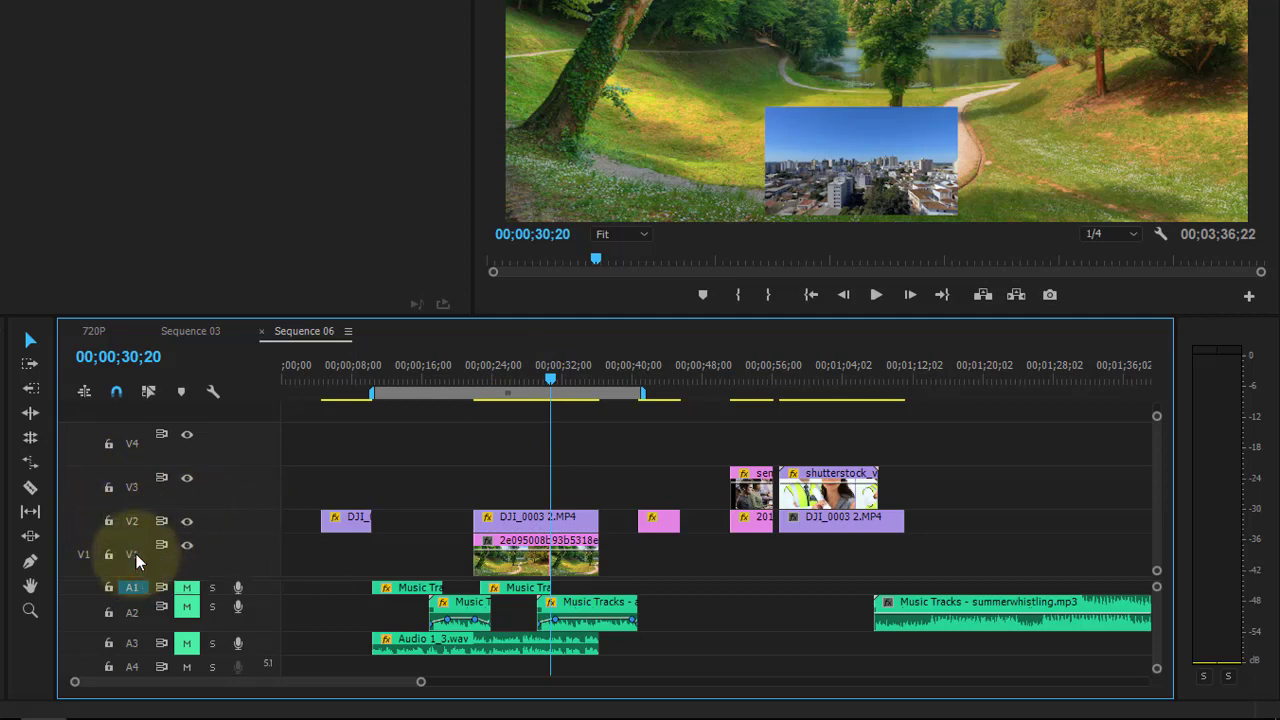
left_click(135, 494)
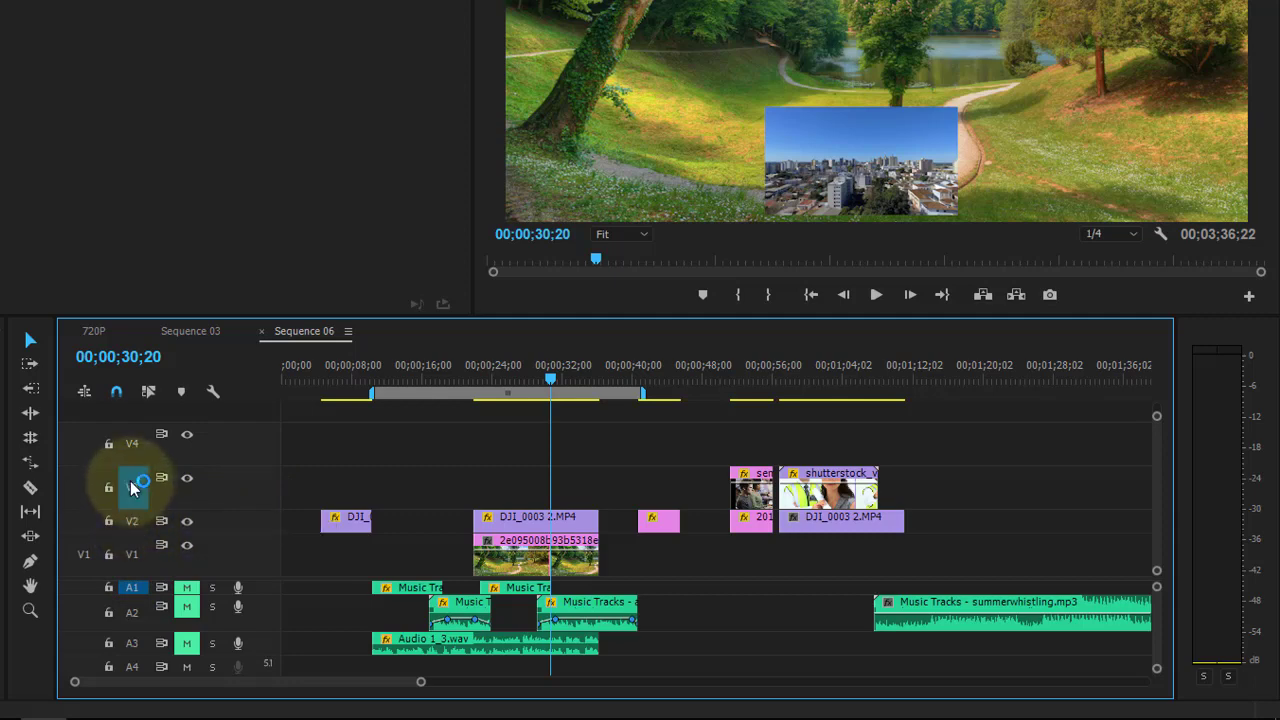
left_click(536, 522)
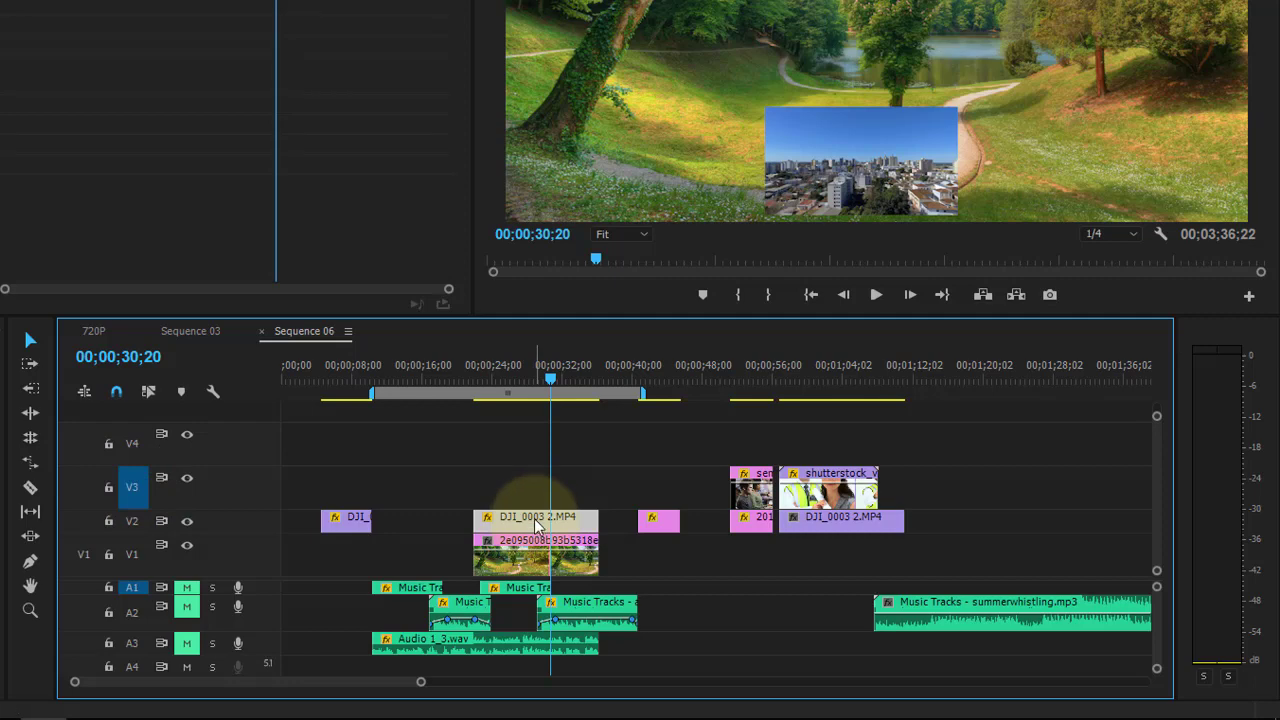
left_click(426, 371)
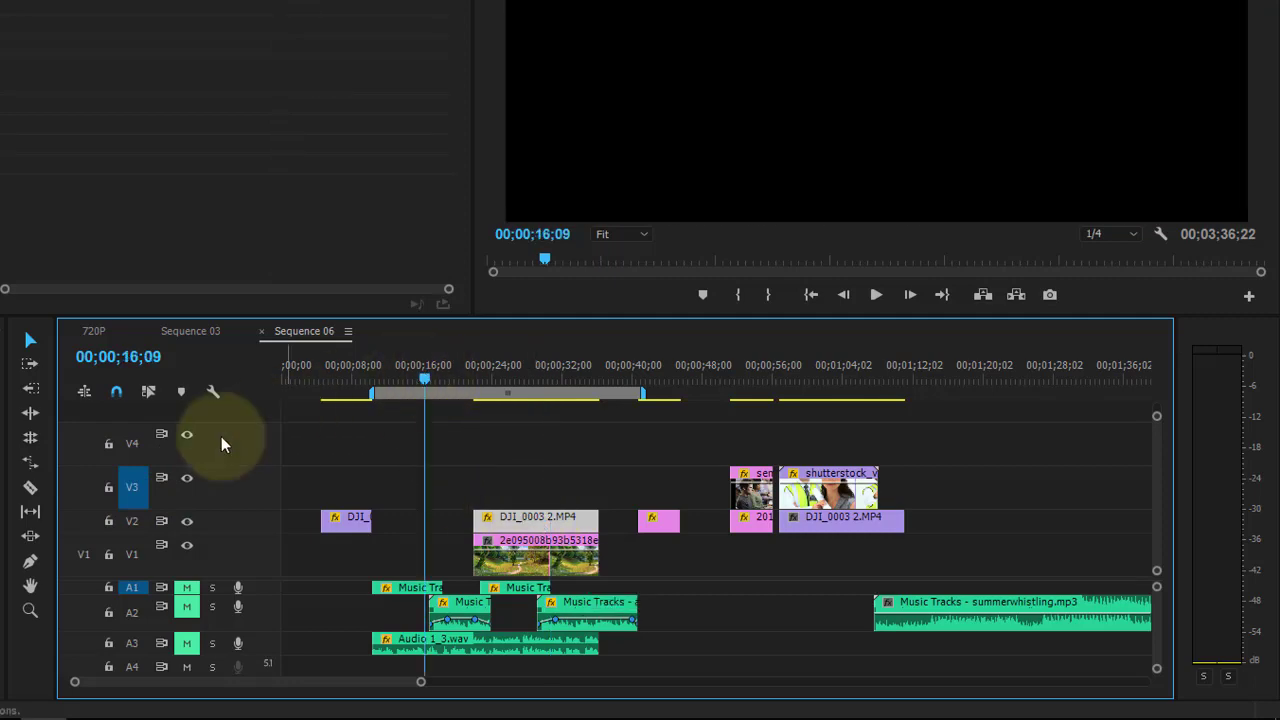
Paste a DJI_0003 2.MP4 copy onto V3, remove it, and return the playhead near 00;00;28;12
key("ctrl+v")
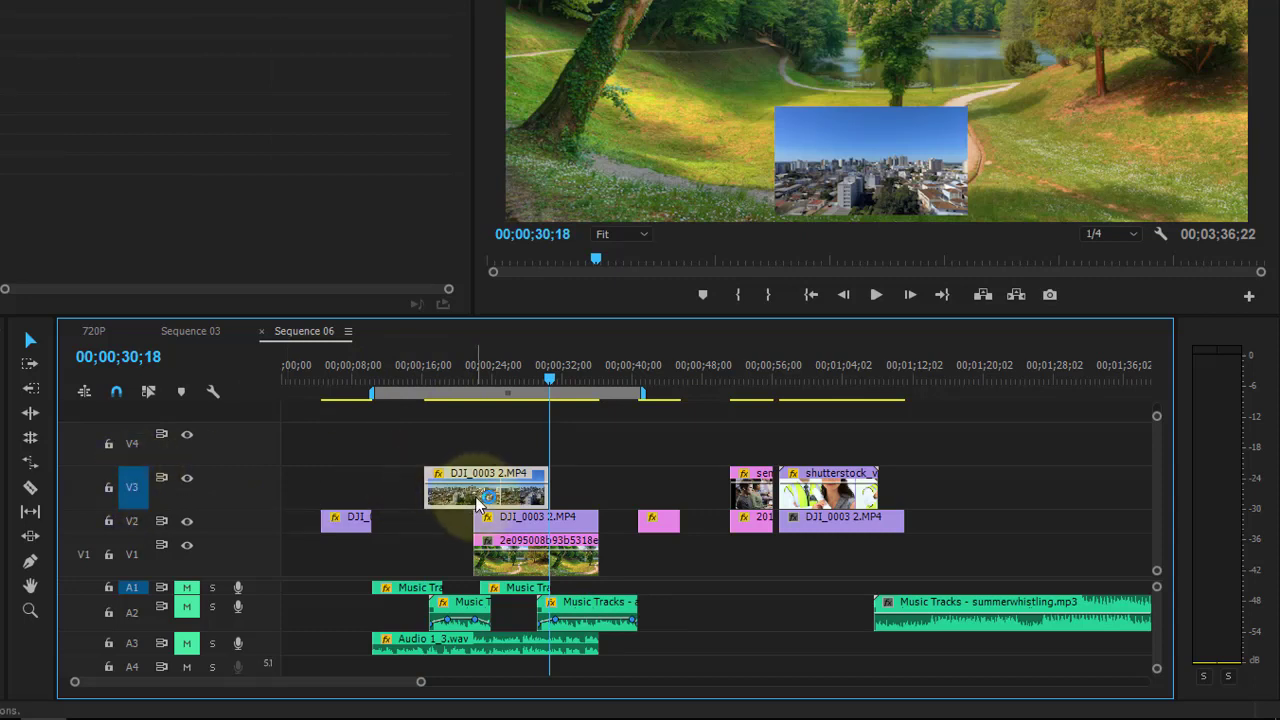
key("Delete")
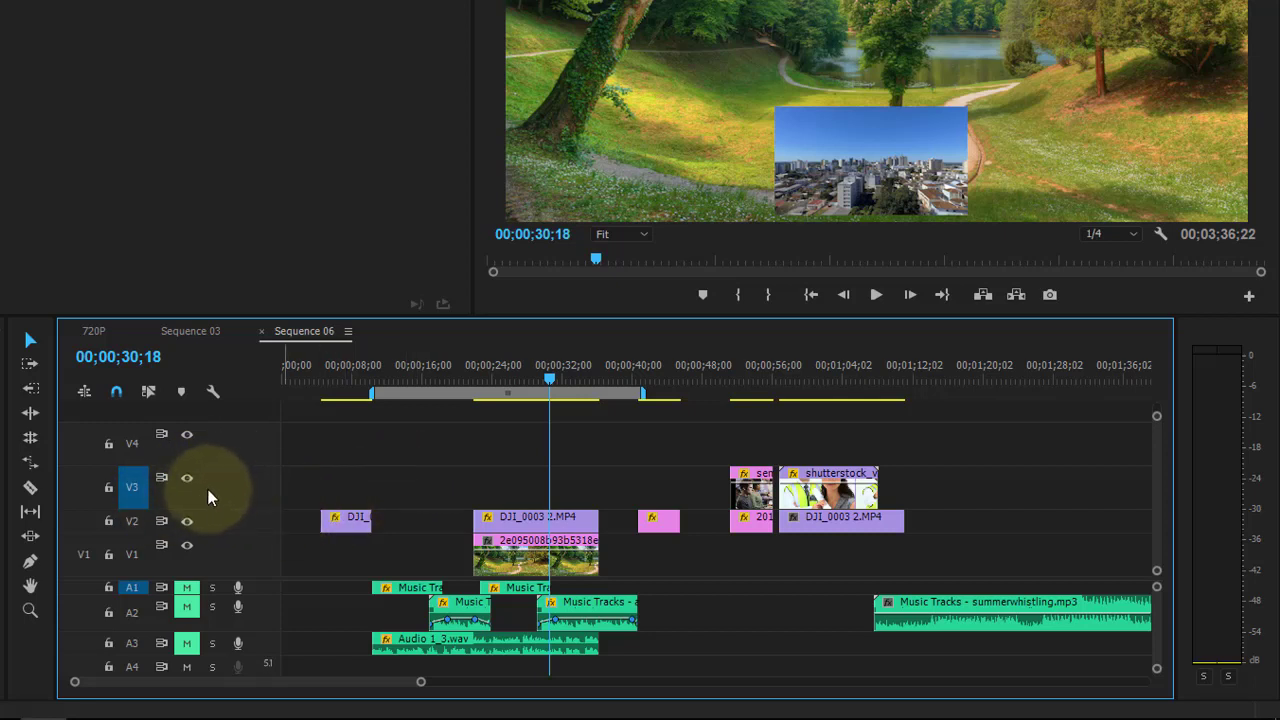
left_click(137, 490)
left_click_drag(547, 378, 529, 376)
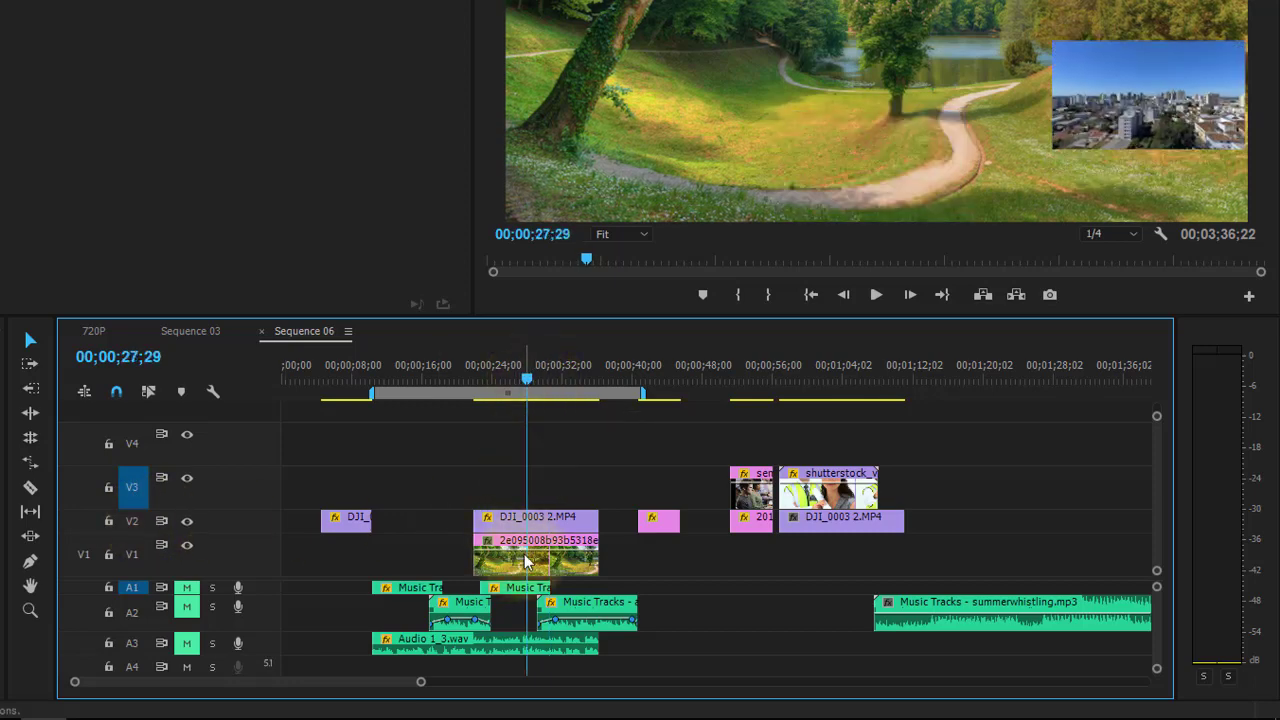
left_click(213, 391)
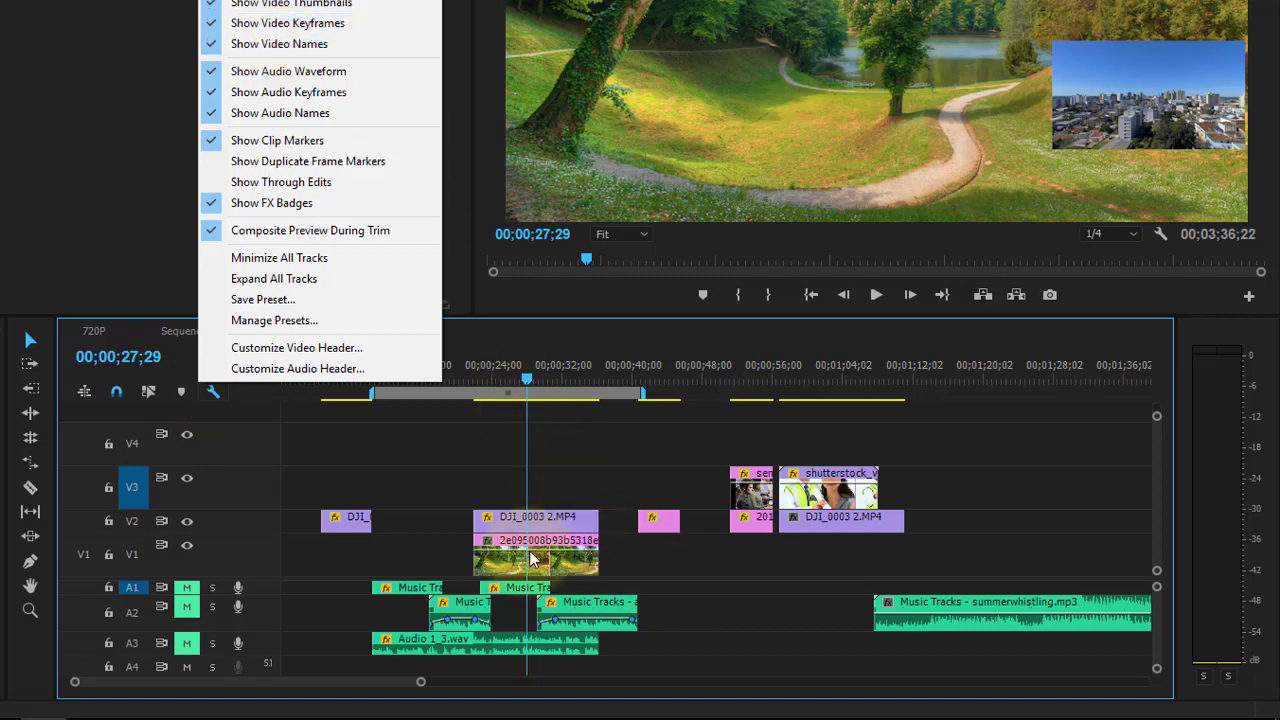
left_click(641, 553)
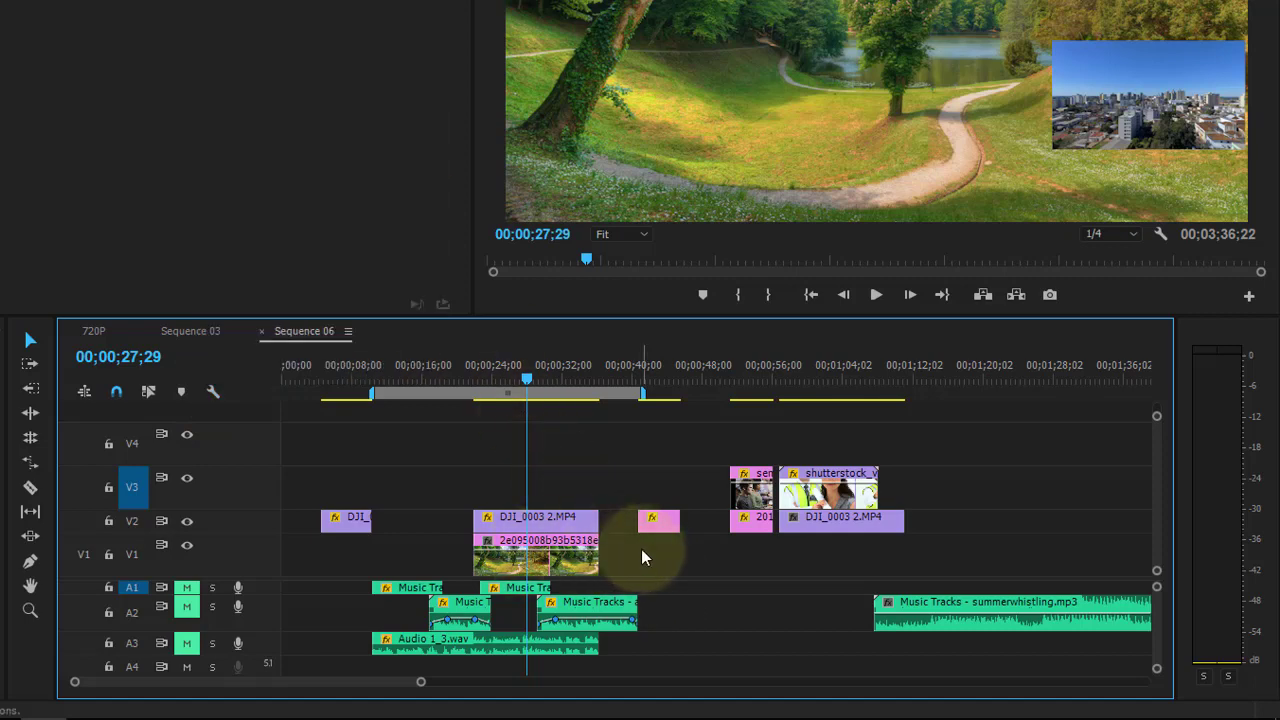
left_click(512, 567)
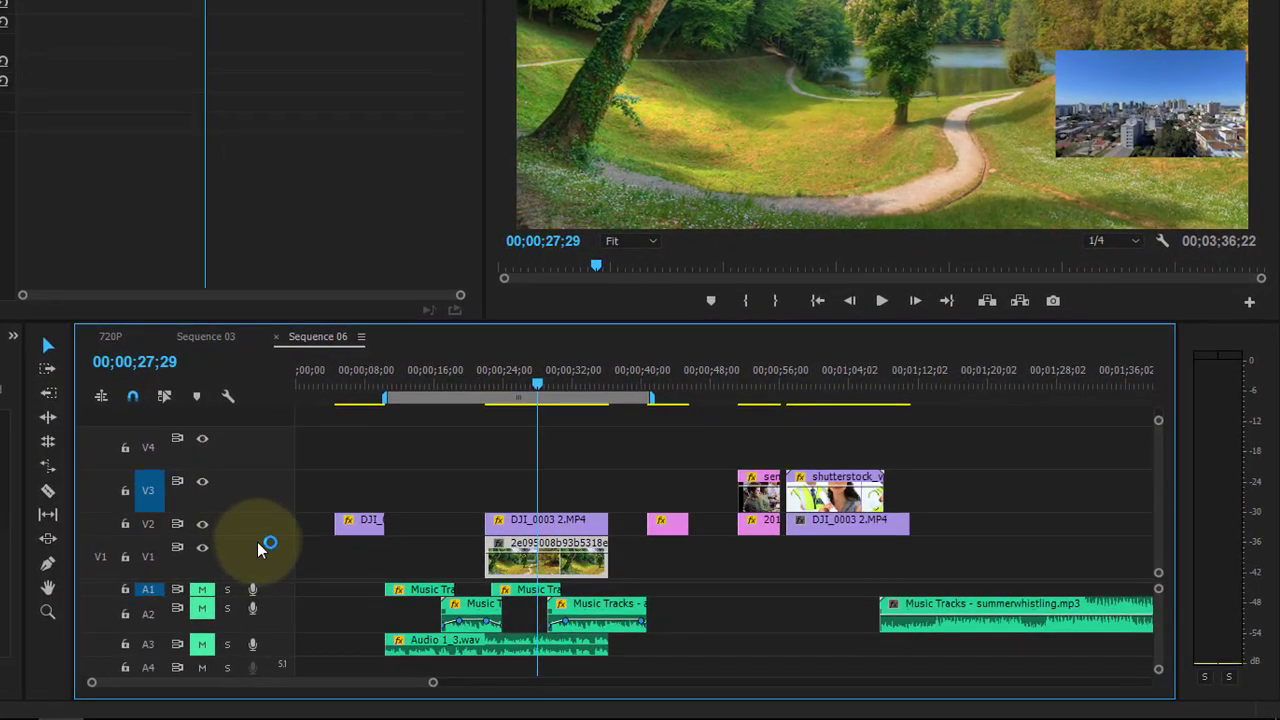
Expand, collapse and resize track V1, ending expanded with a large clip thumbnail
double_click(235, 547)
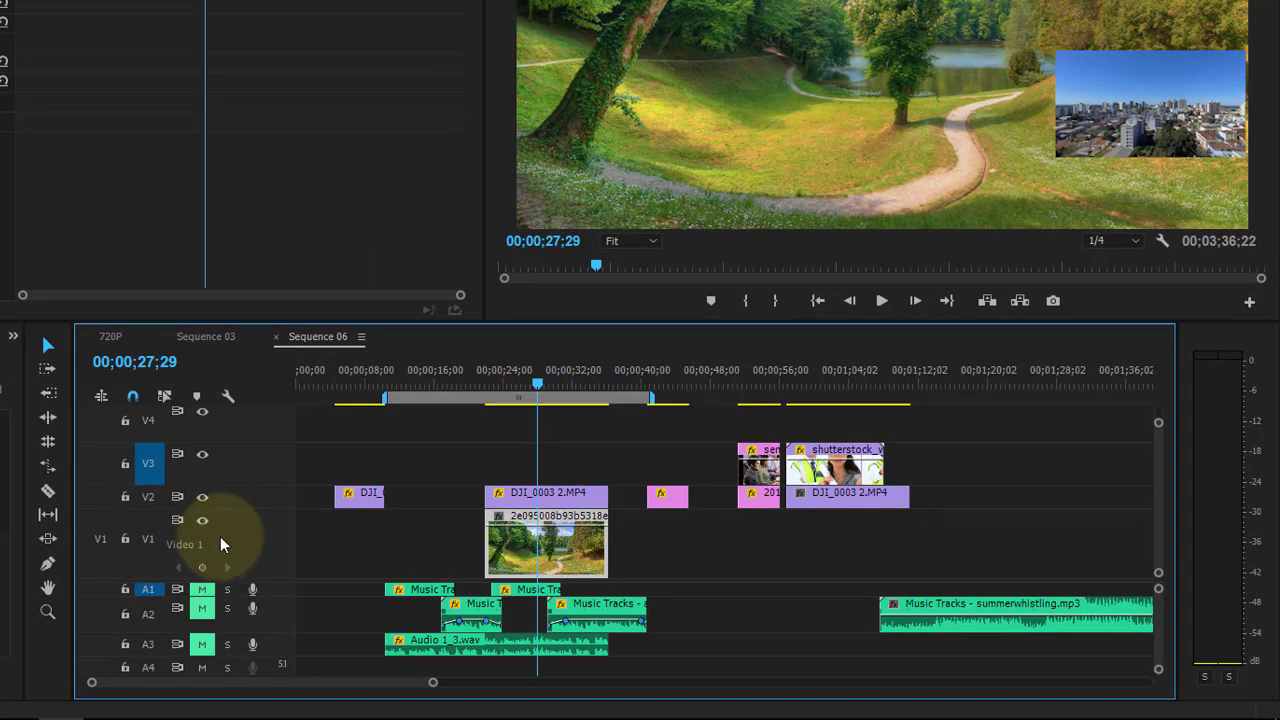
double_click(239, 527)
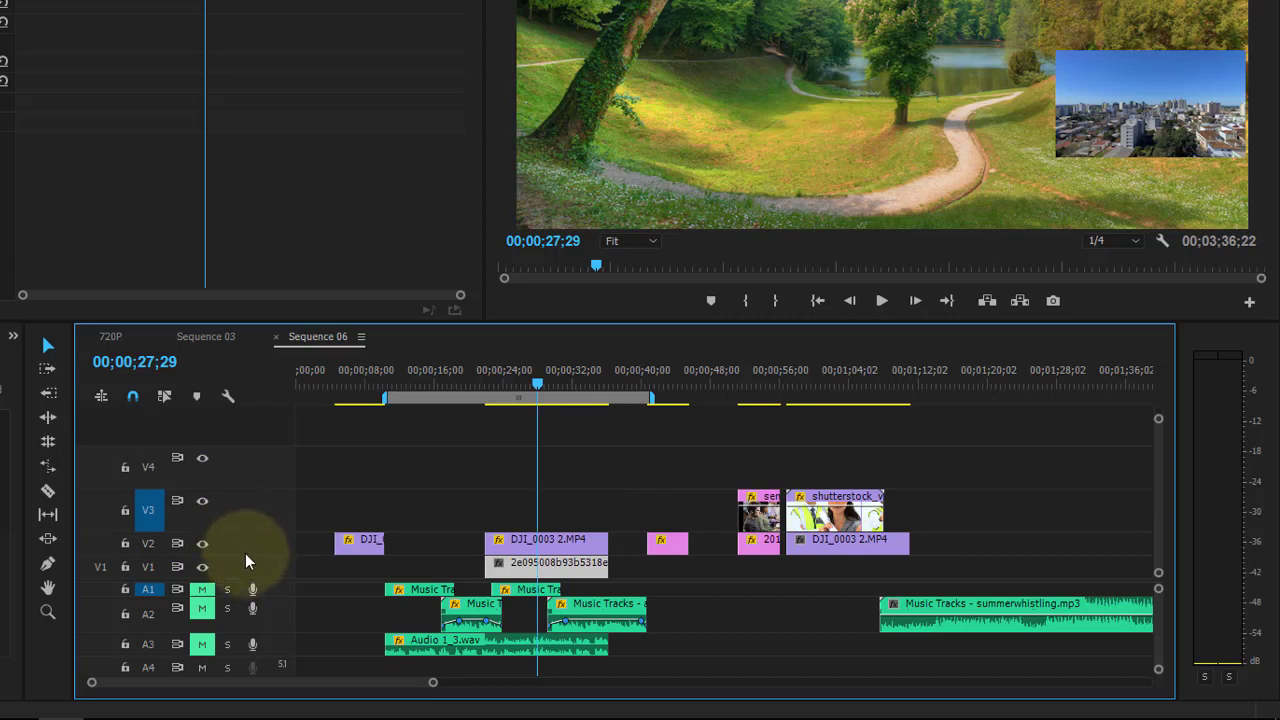
left_click_drag(243, 520, 243, 507)
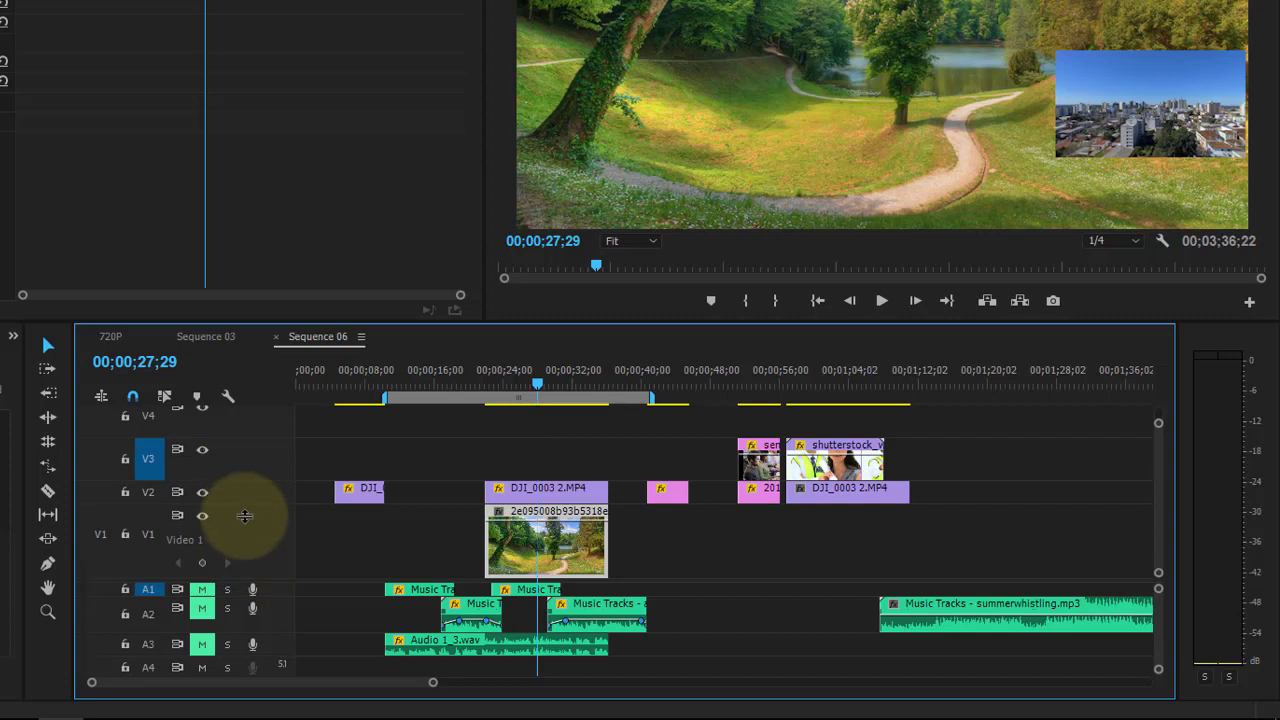
left_click_drag(243, 507, 245, 561)
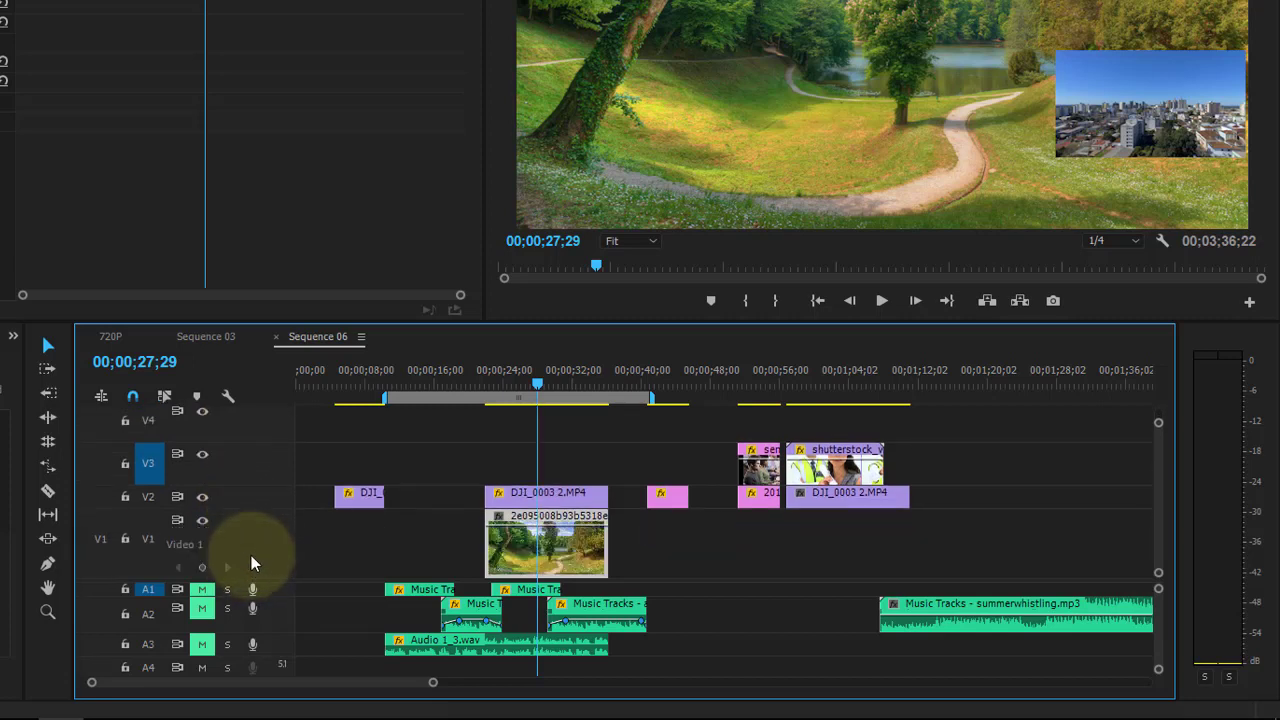
double_click(252, 551)
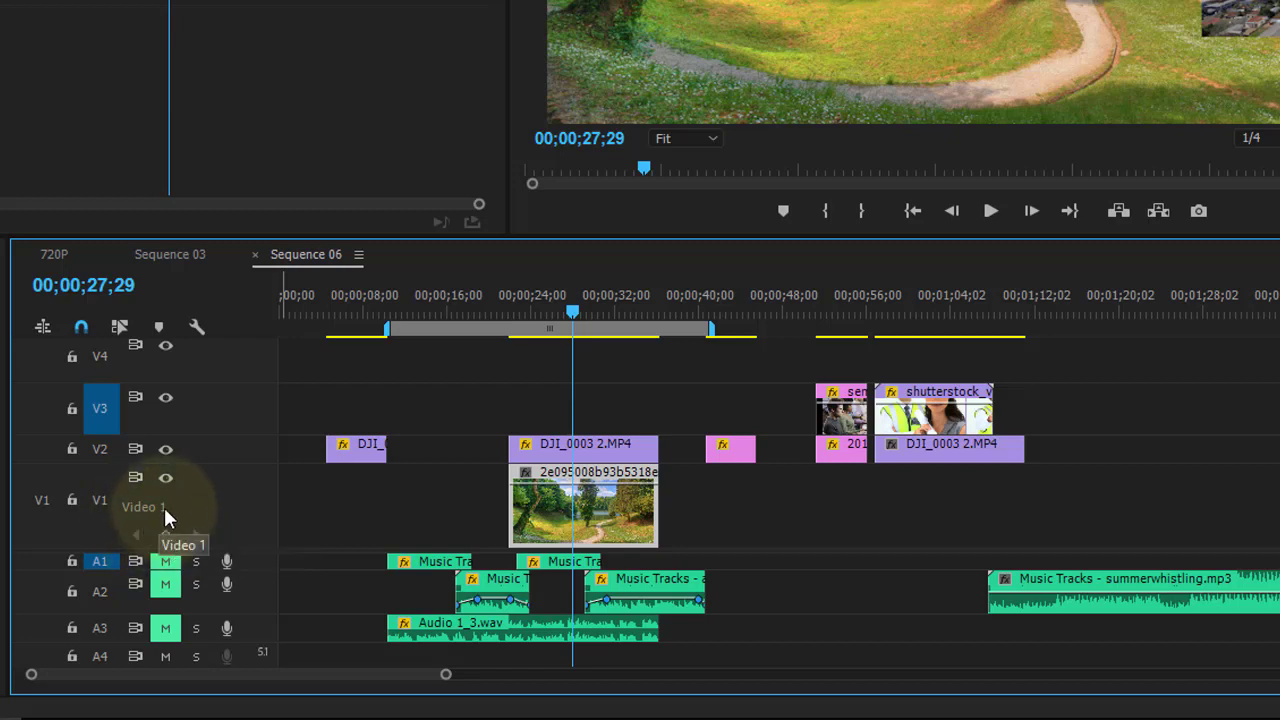
Rename track V1 to IMGS NATUREZA
right_click(165, 506)
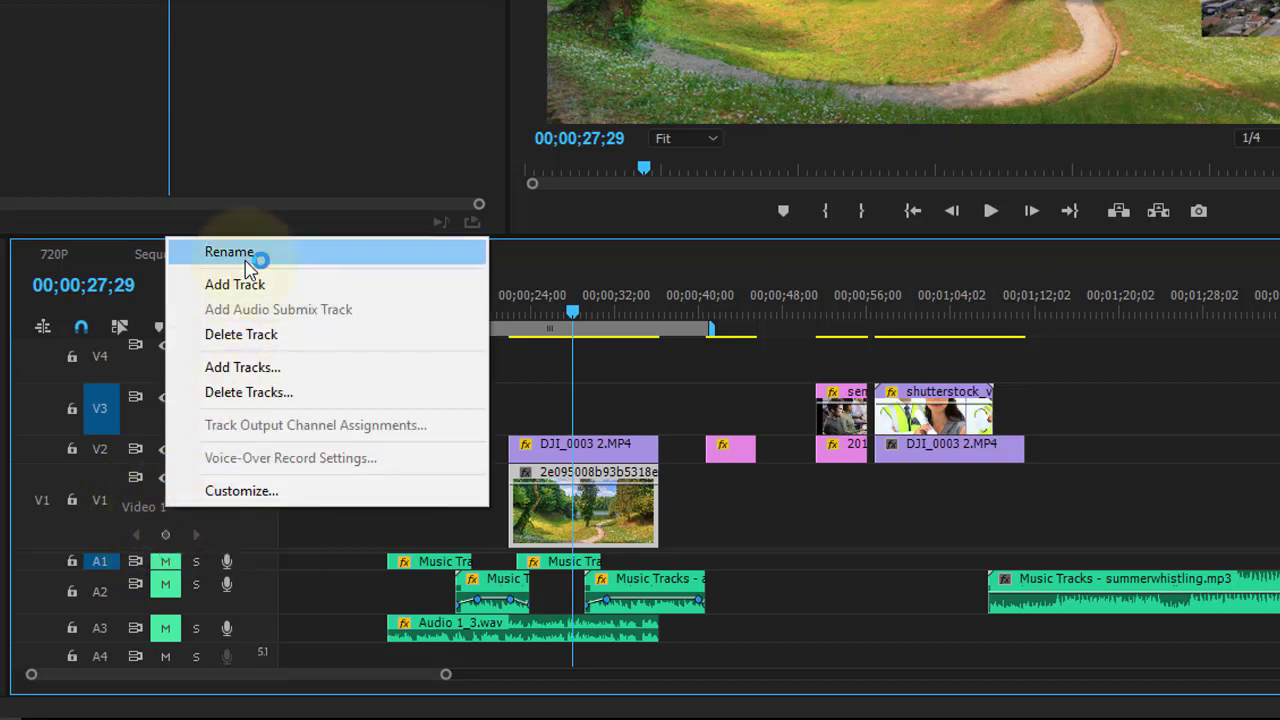
left_click(244, 259)
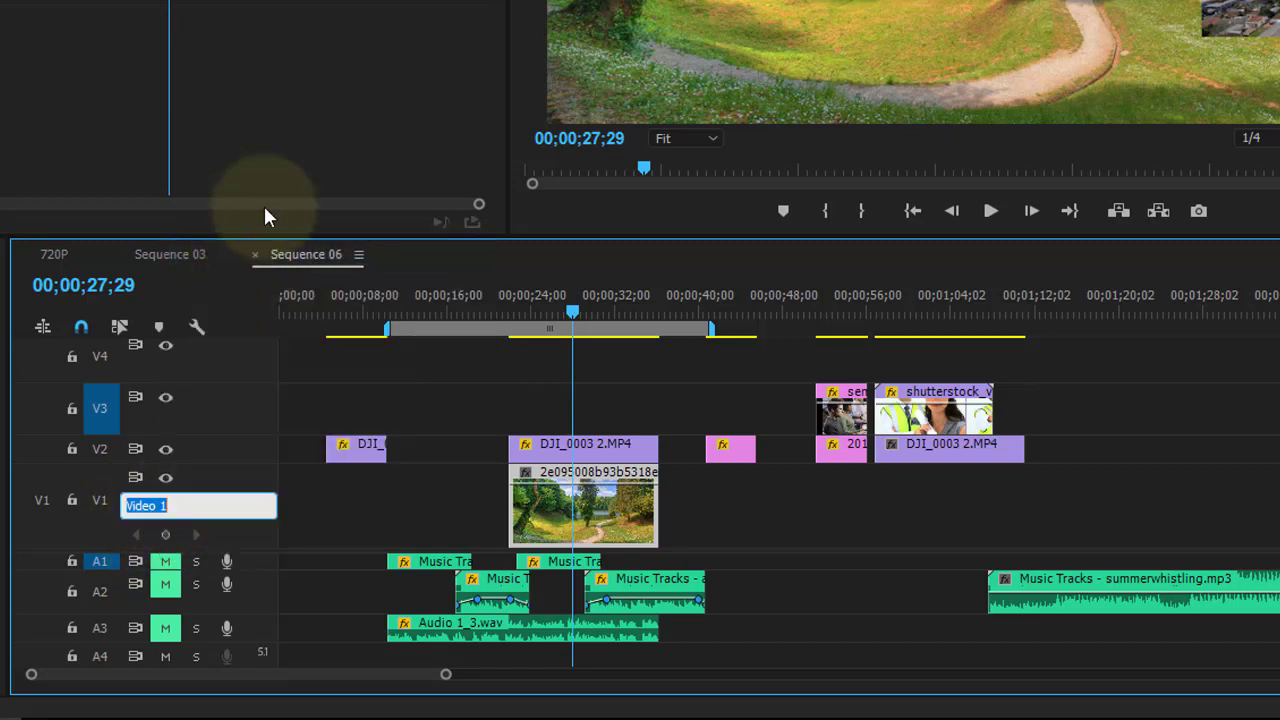
type("bas")
type("IMGS NATUREZA")
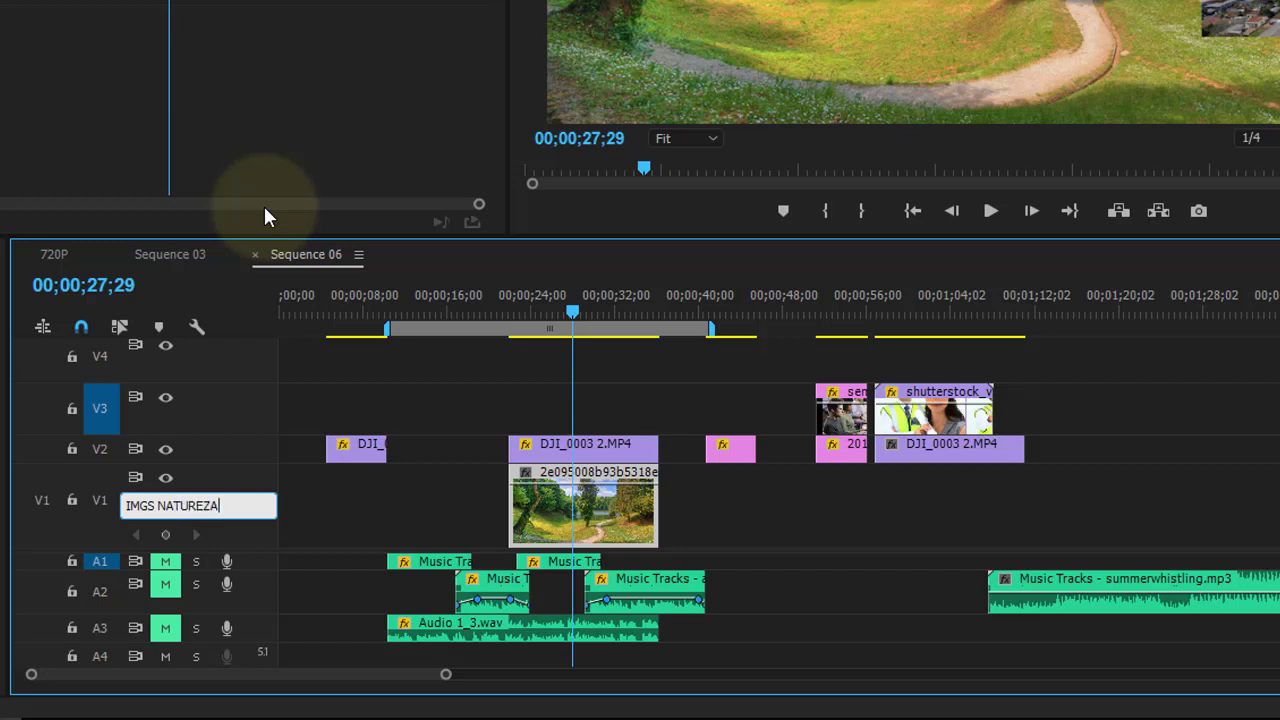
key("Return")
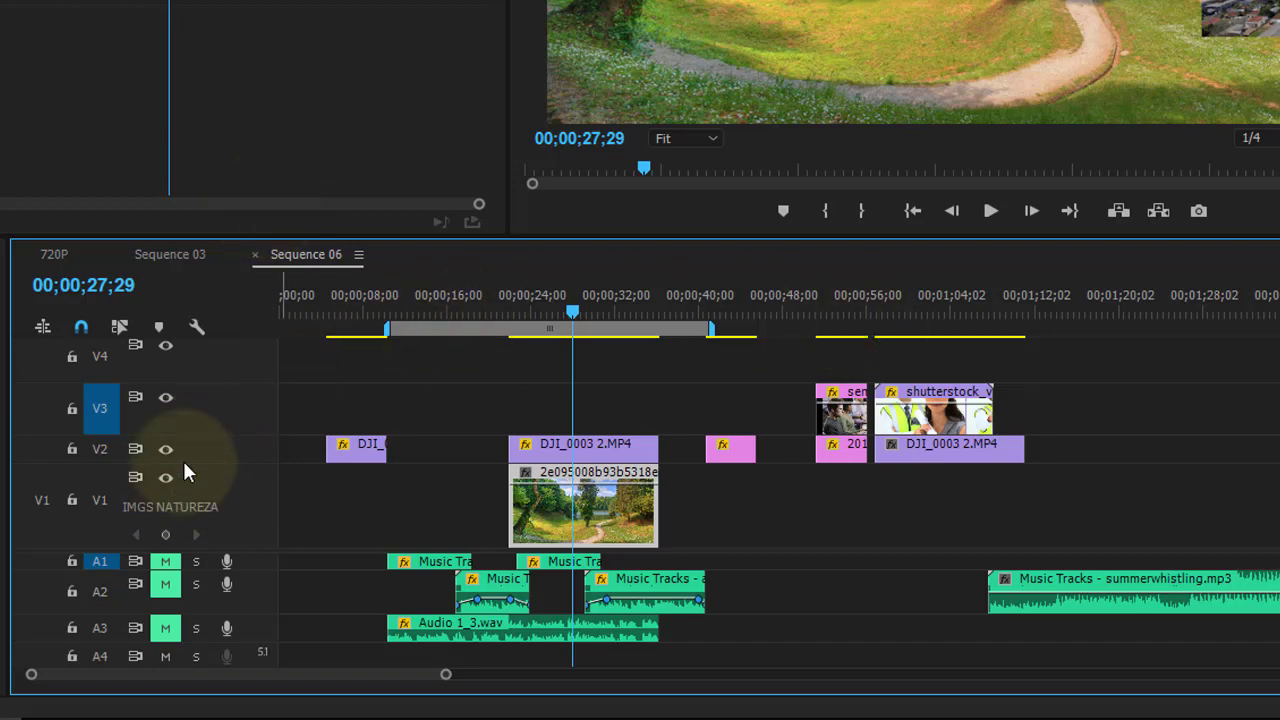
Expand track V2 and rename it to Video 2
double_click(209, 448)
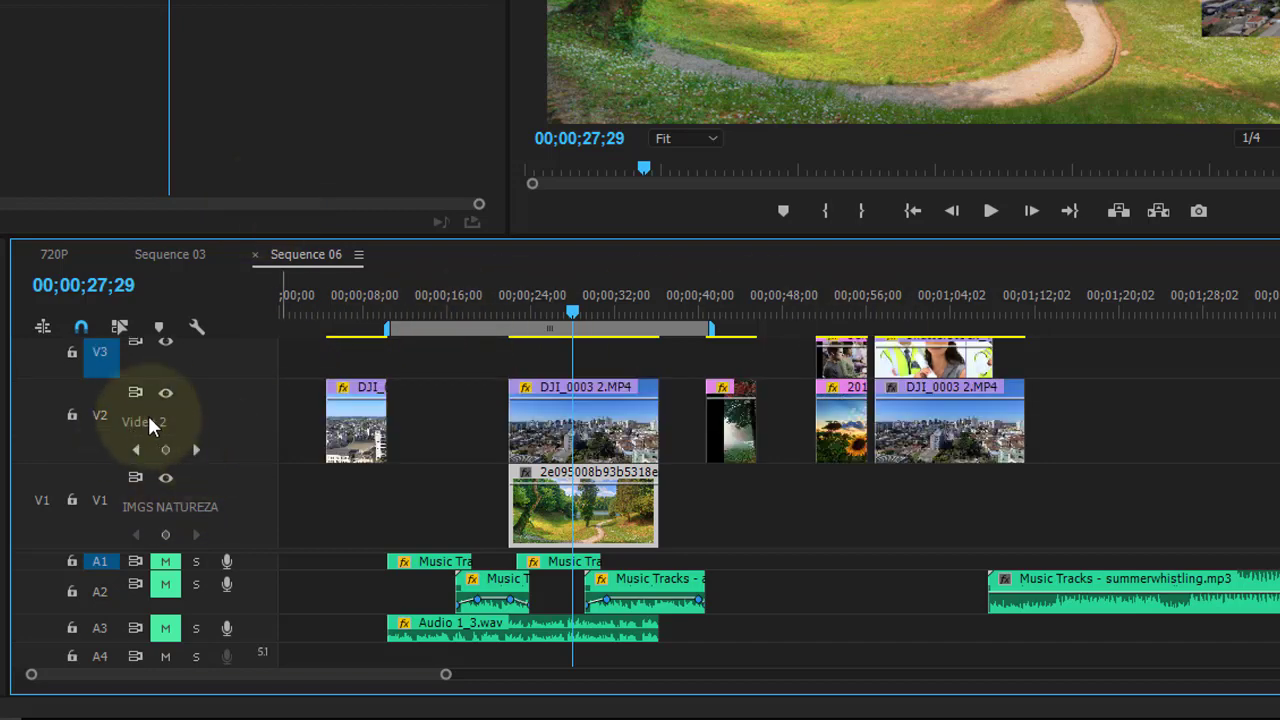
right_click(141, 418)
left_click(183, 438)
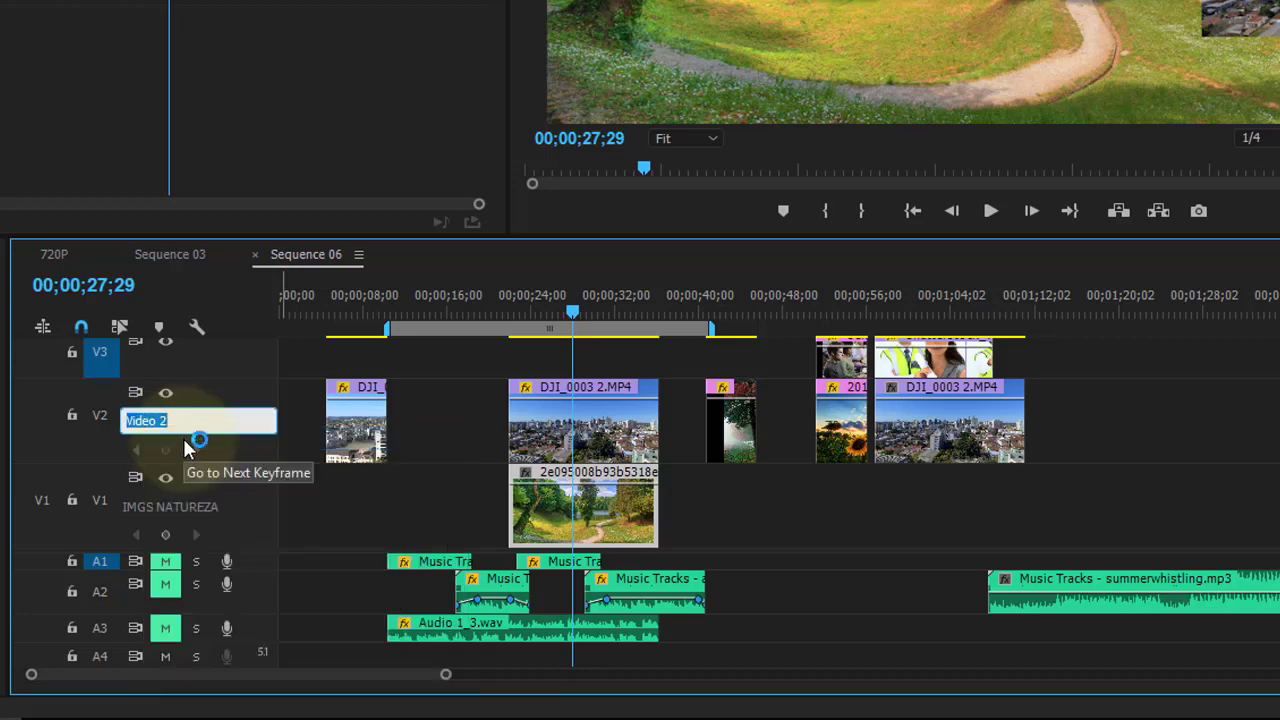
left_click(243, 359)
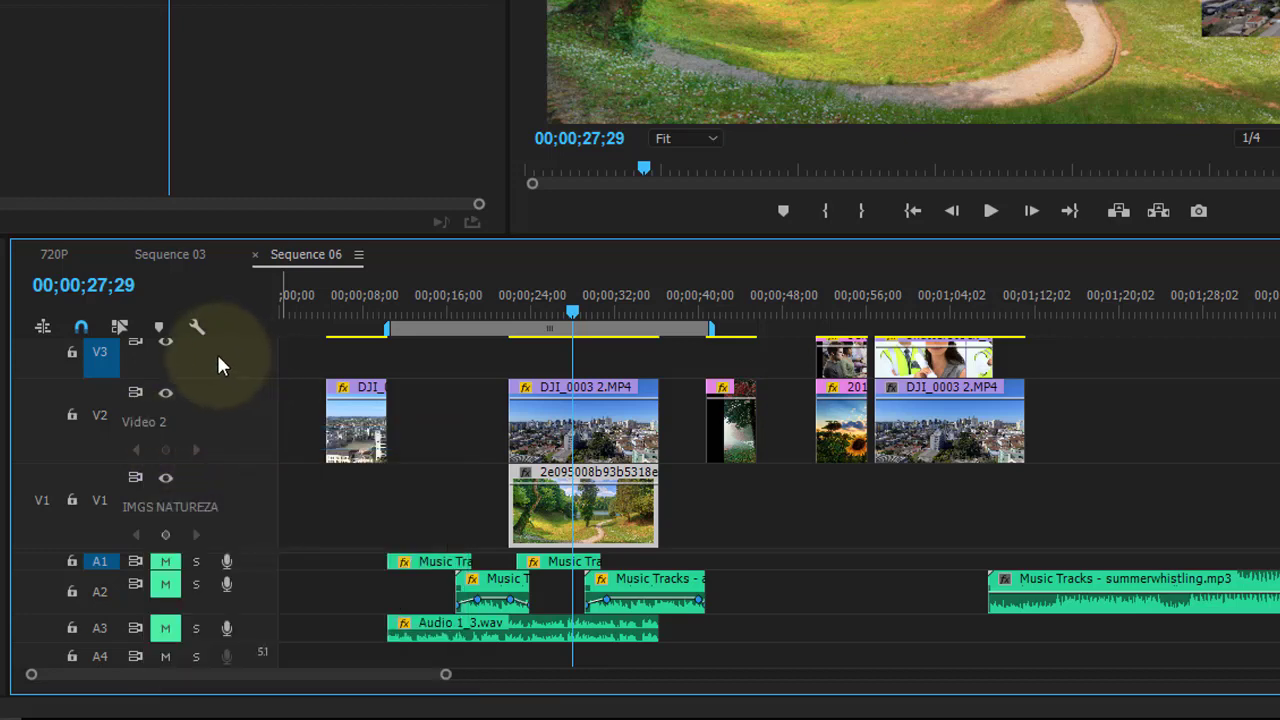
left_click(233, 356)
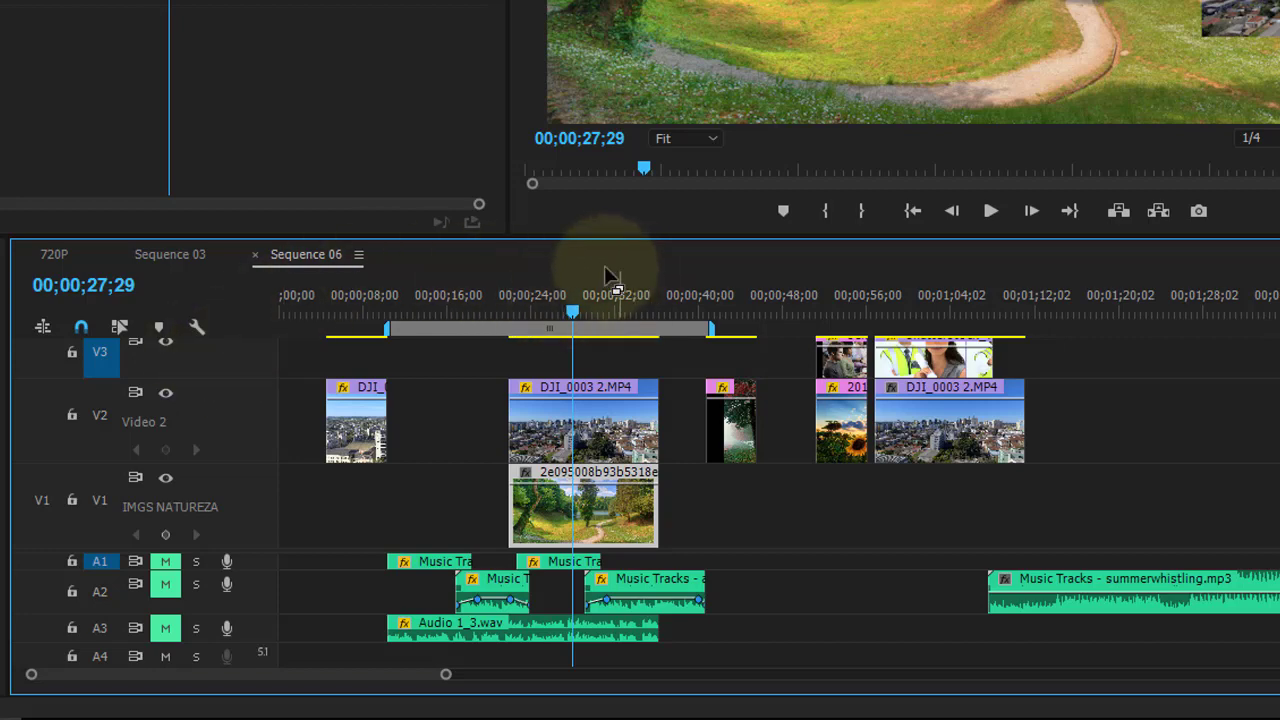
Collapse track V2 to a thin row and move the playhead to 00;00;27;22
left_click(243, 410)
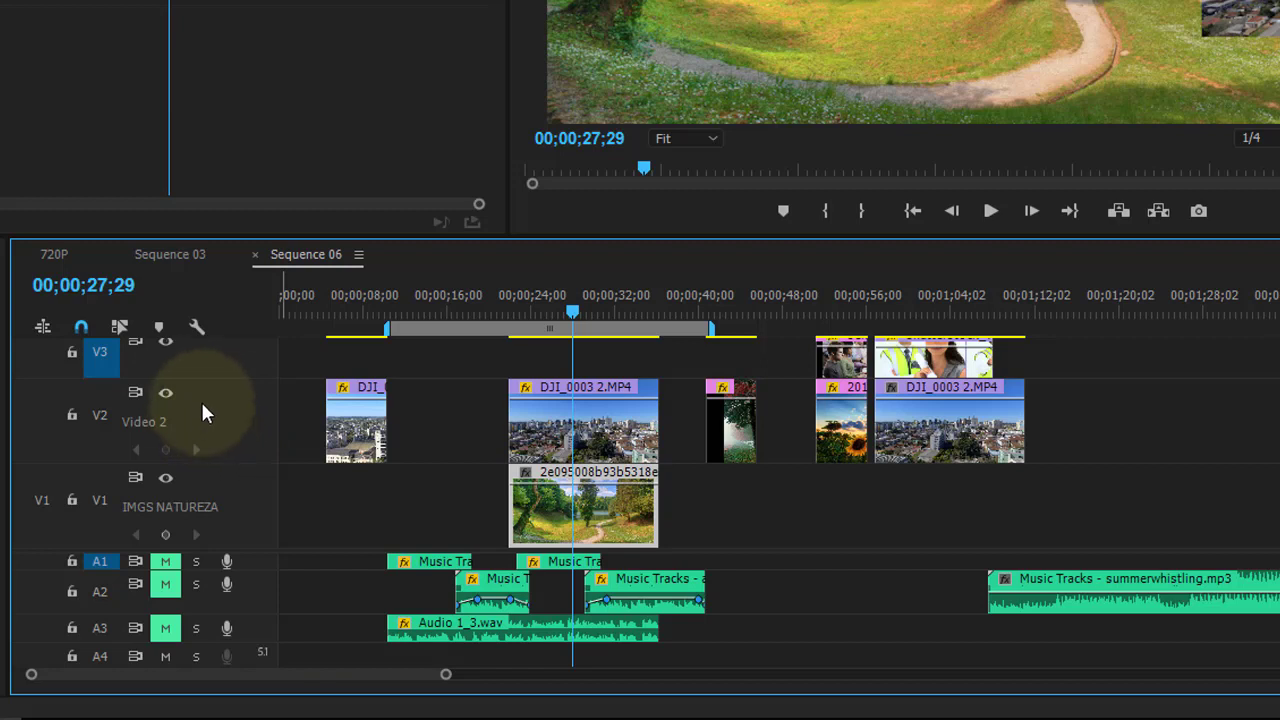
left_click(243, 405)
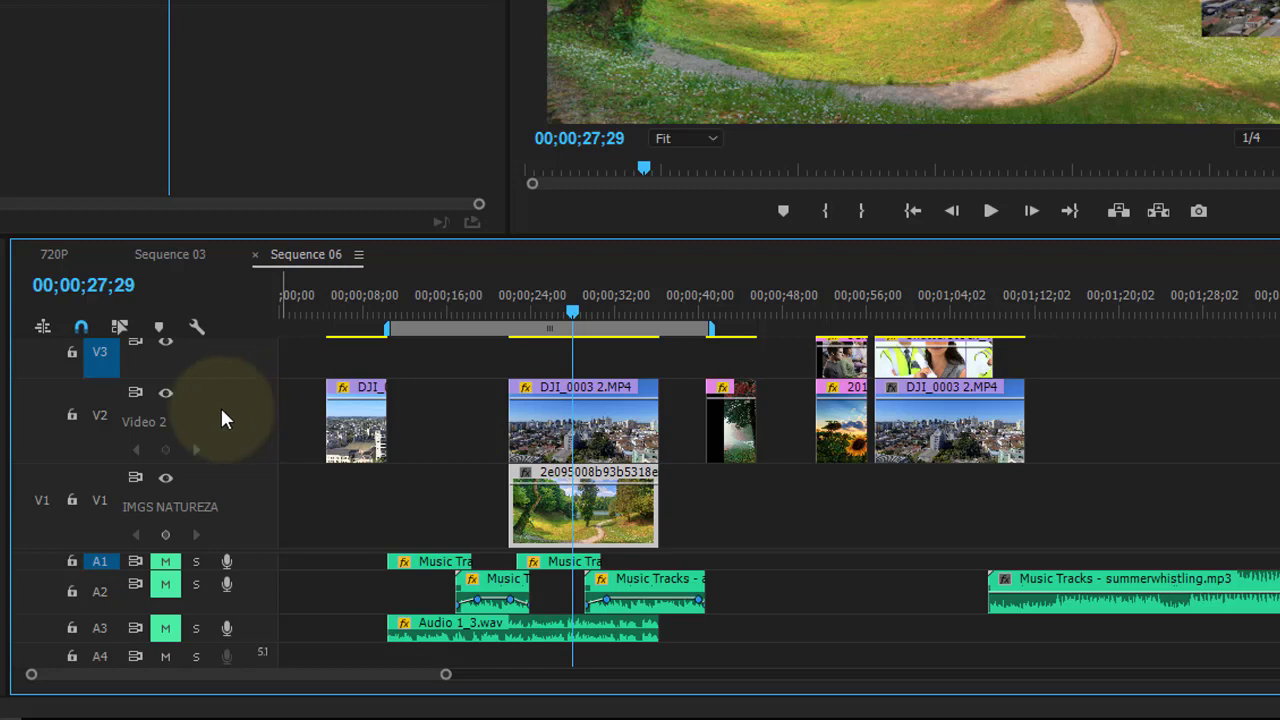
double_click(209, 405)
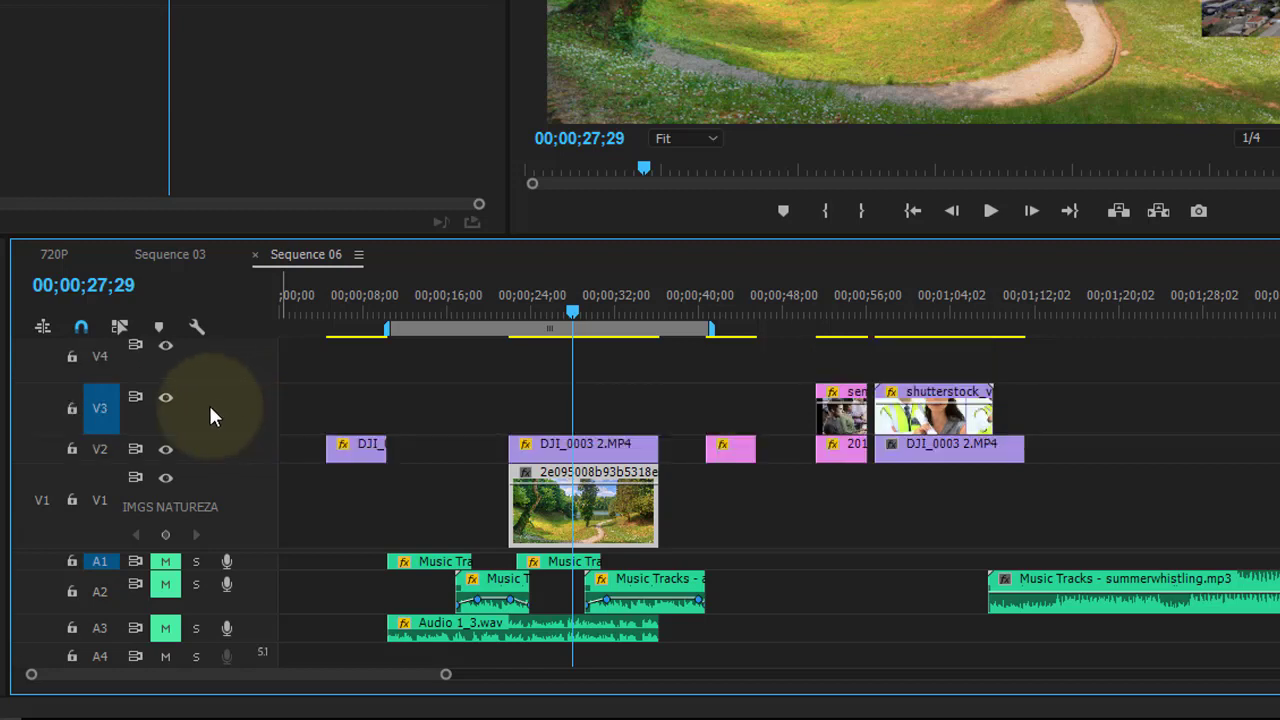
left_click(215, 380)
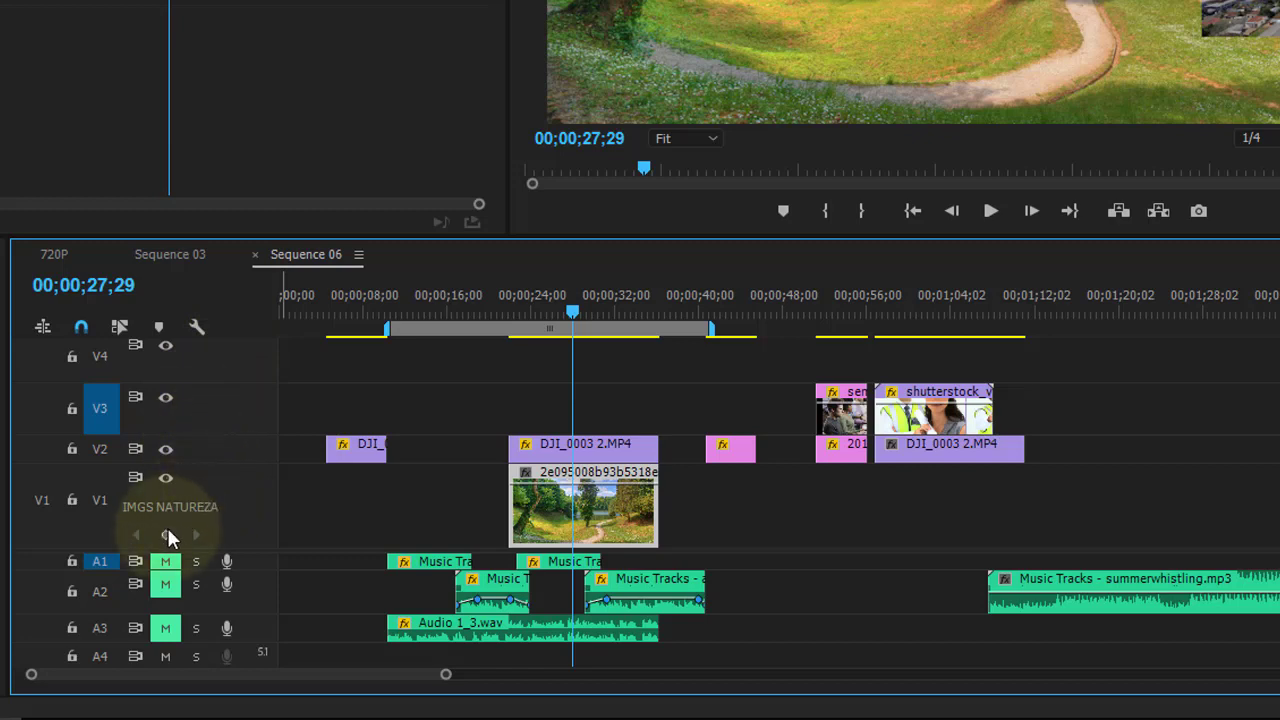
left_click_drag(574, 310, 548, 310)
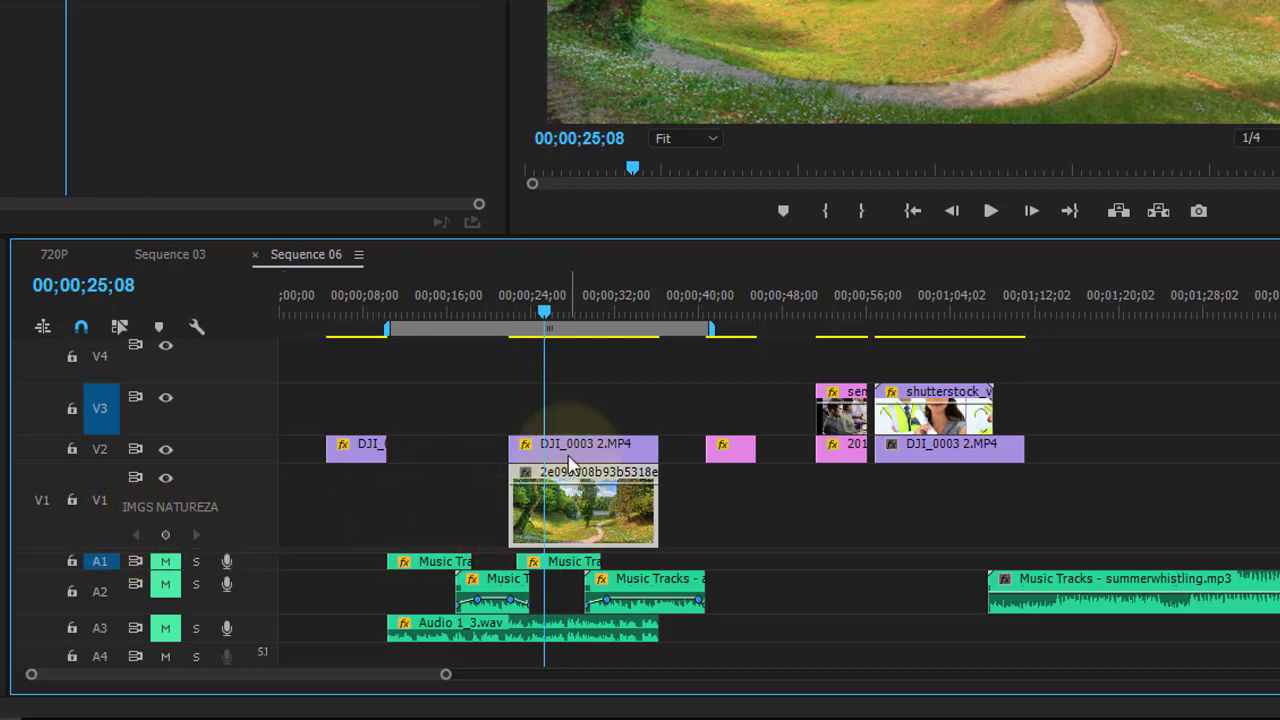
left_click_drag(544, 305, 566, 296)
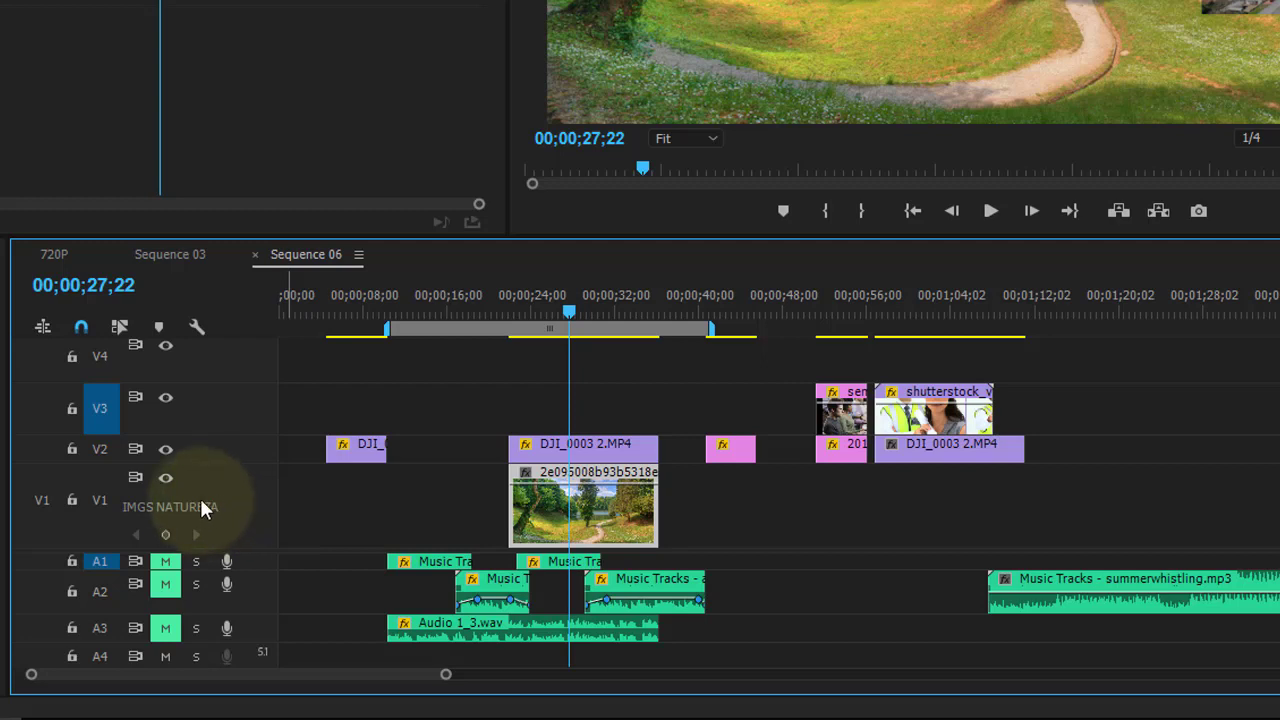
Add three opacity keyframes to the V1 image clip, expand V1, and set playhead to 00;00;30;20
left_click(716, 502)
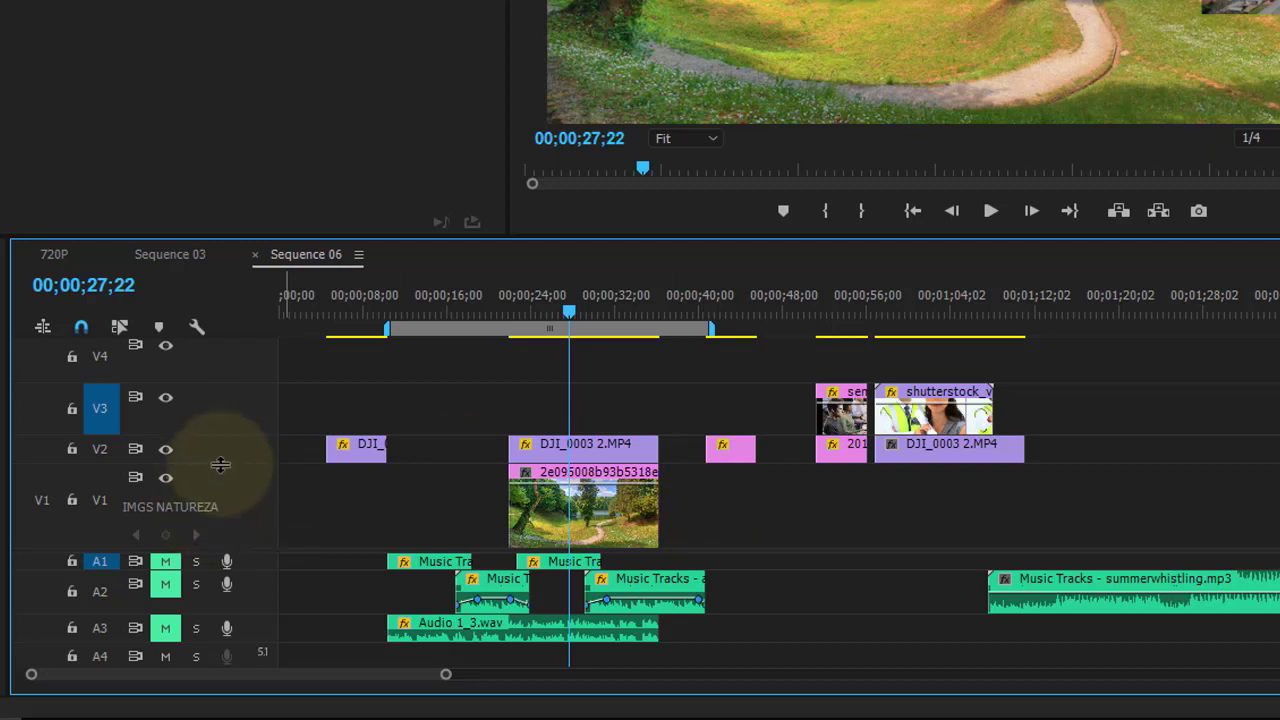
left_click_drag(220, 464, 220, 505)
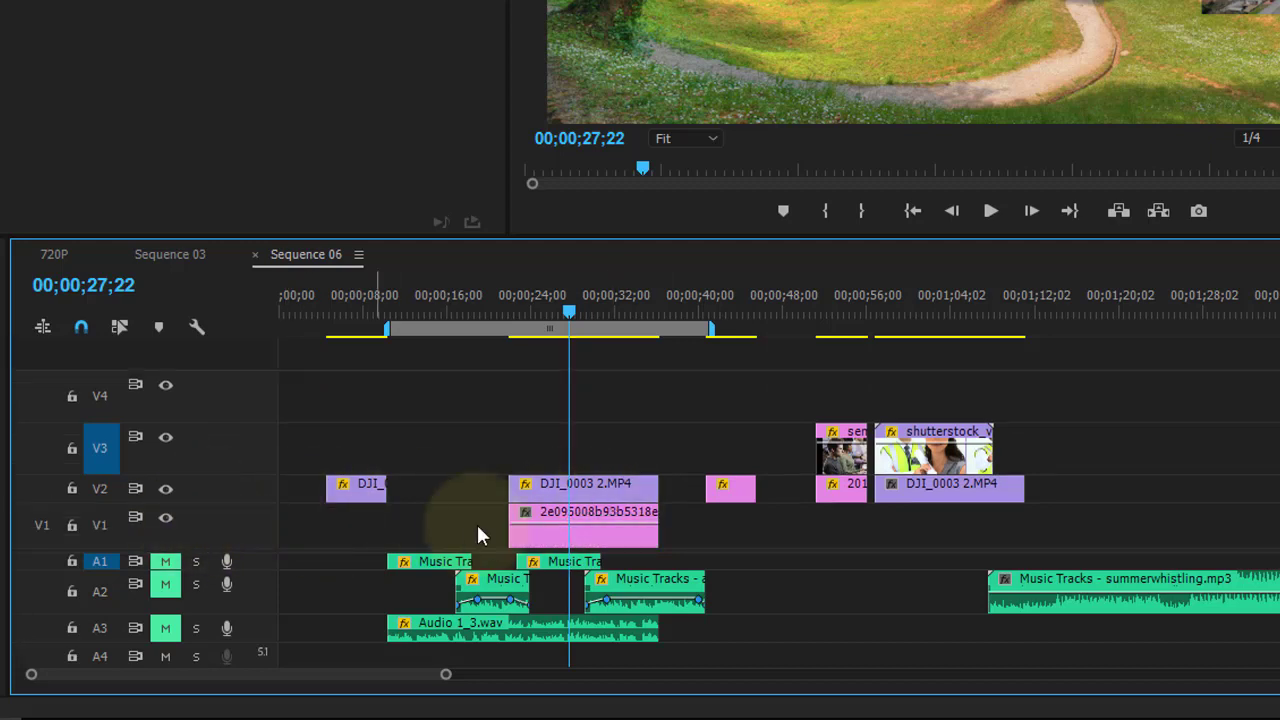
left_click(536, 523, "ctrl")
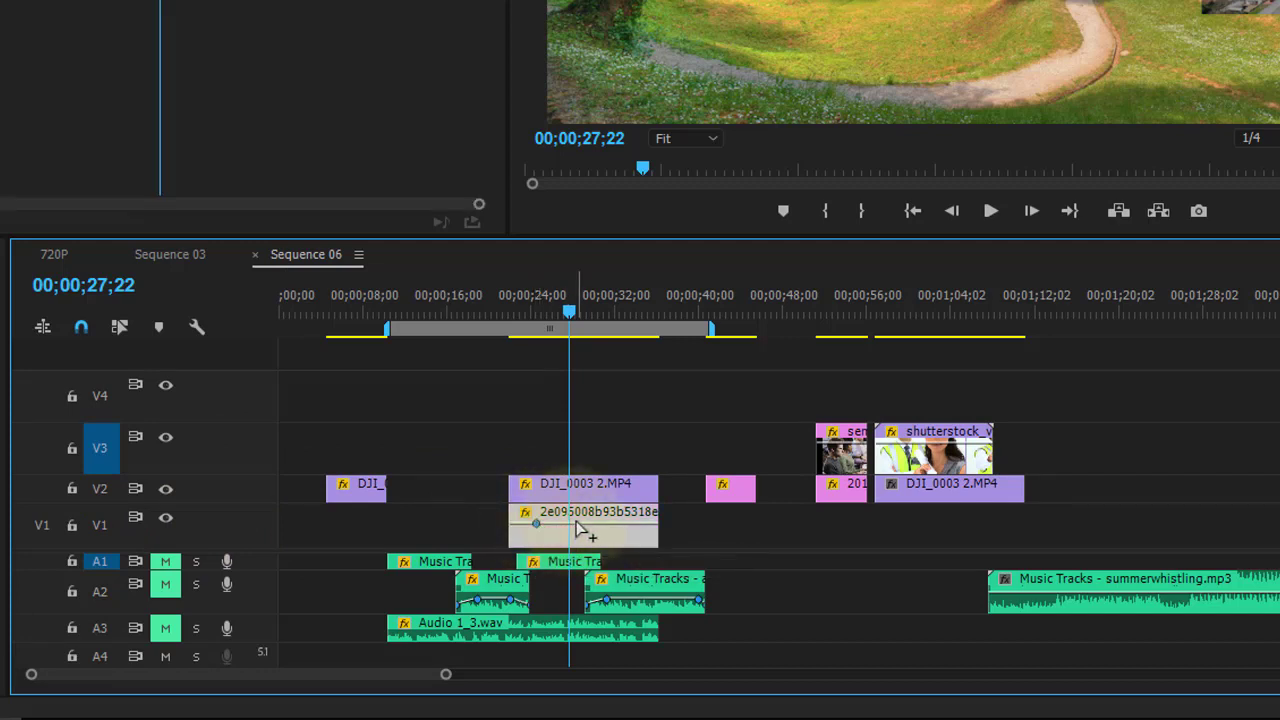
left_click(576, 523, "ctrl")
left_click(630, 523, "ctrl")
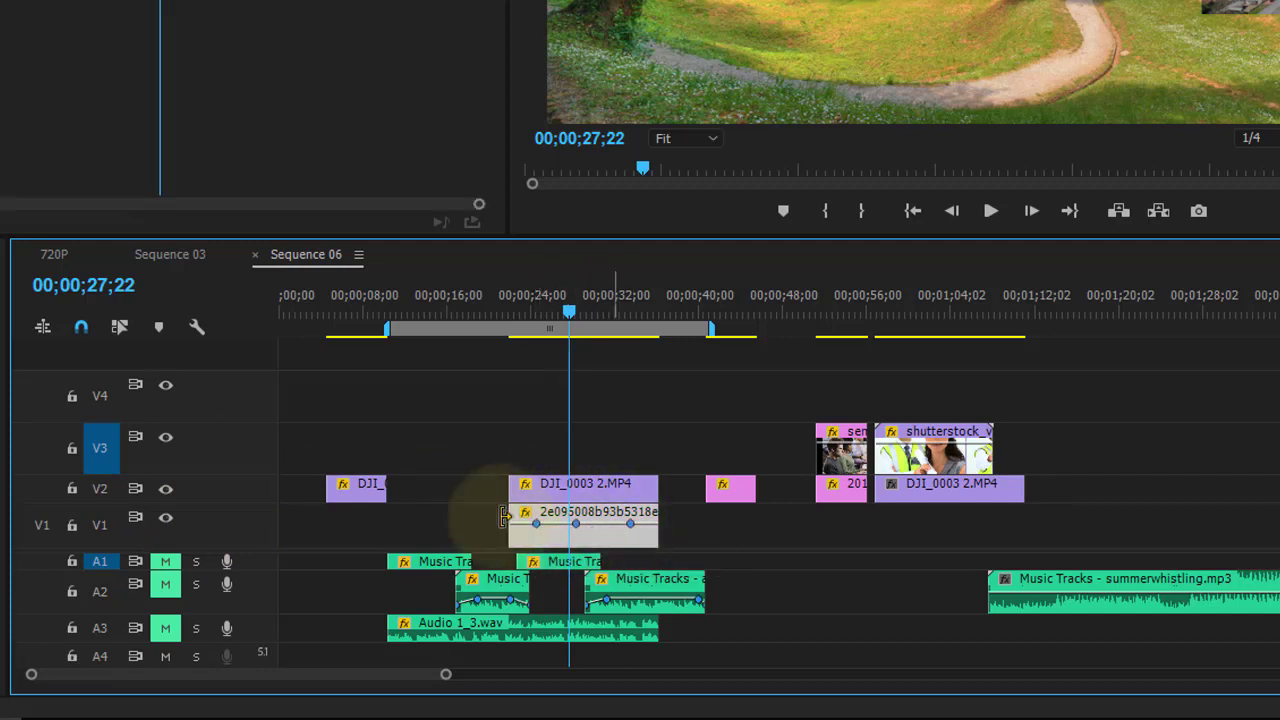
double_click(245, 527)
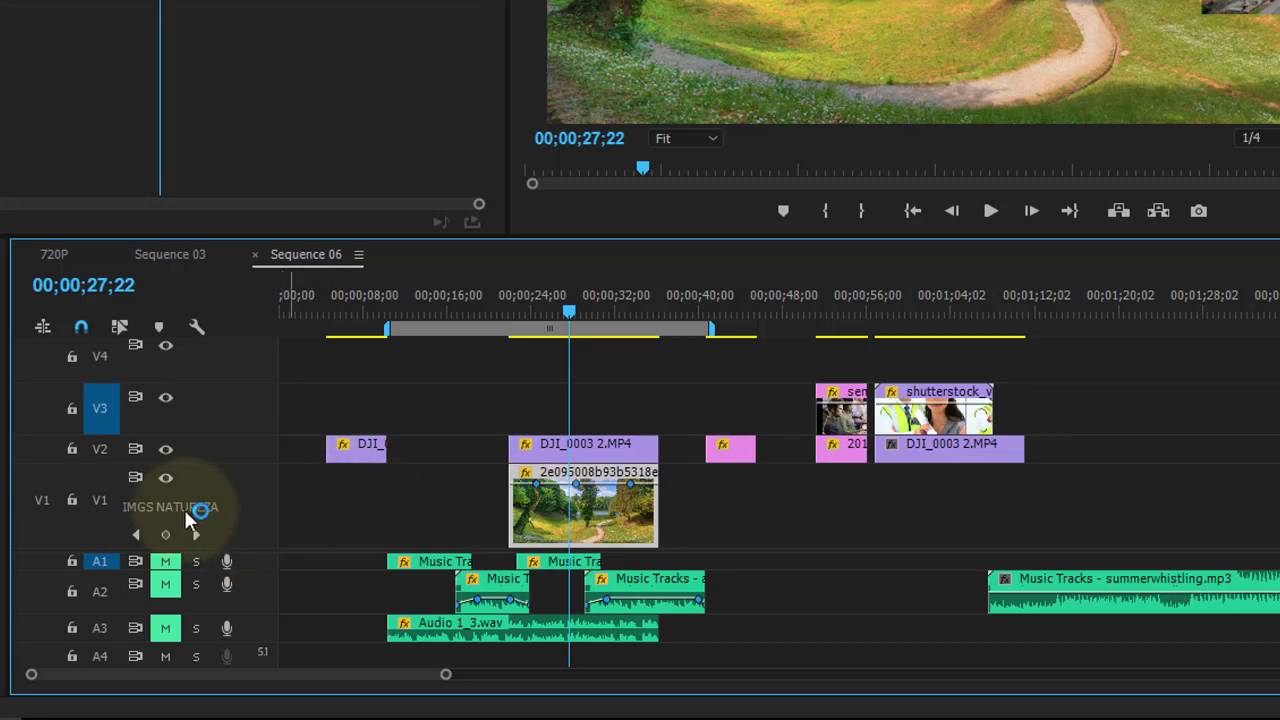
left_click_drag(571, 311, 603, 305)
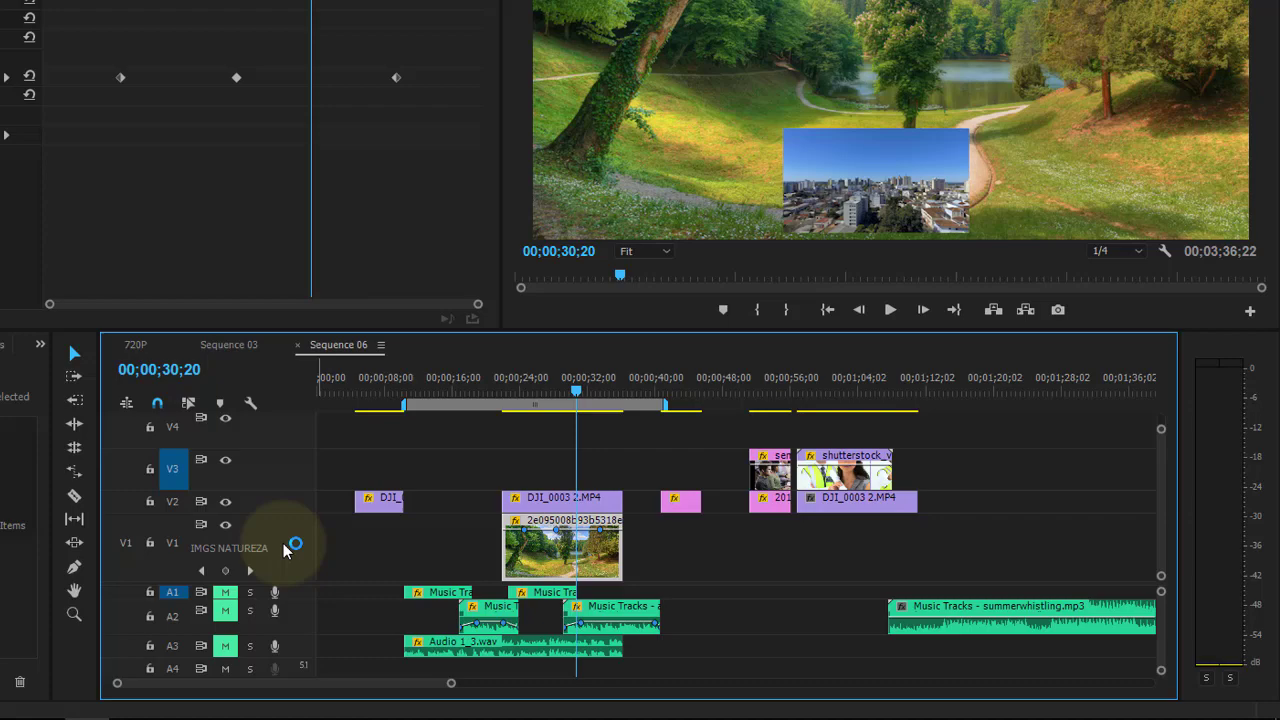
Jump back two keyframes and forward two keyframes on the V1 image clip
left_click(257, 575)
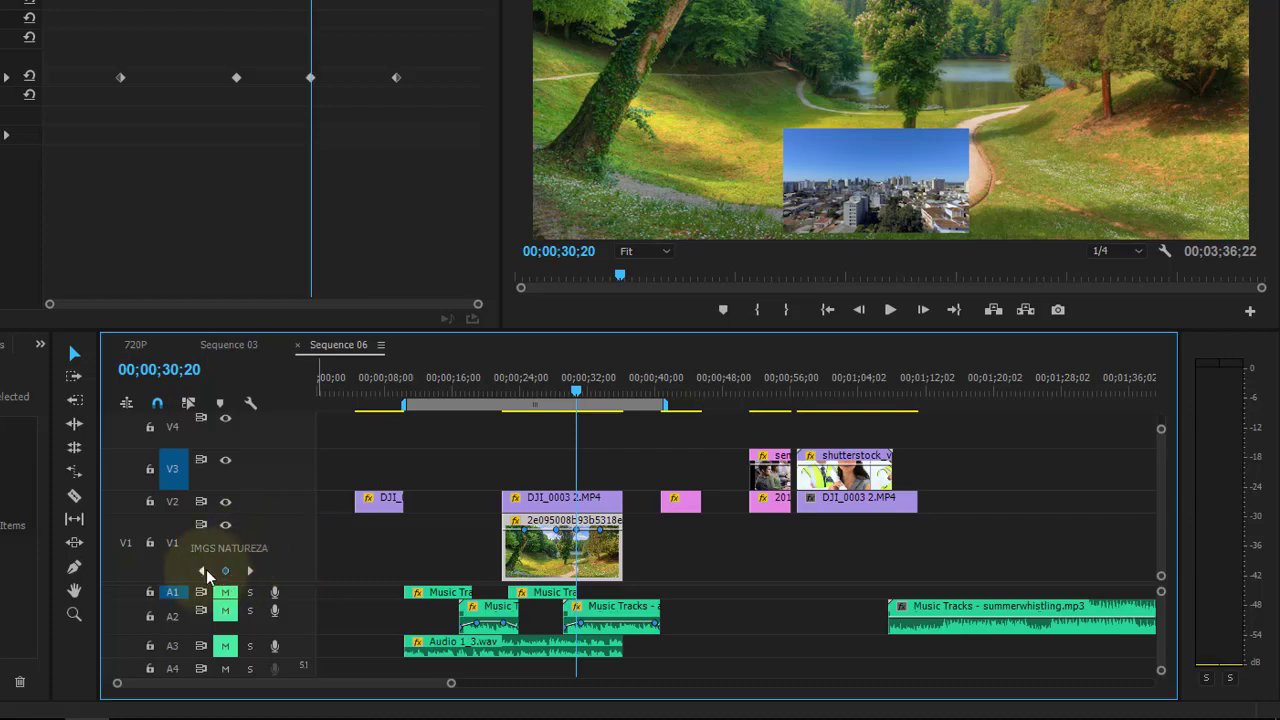
left_click(205, 571)
left_click(205, 571)
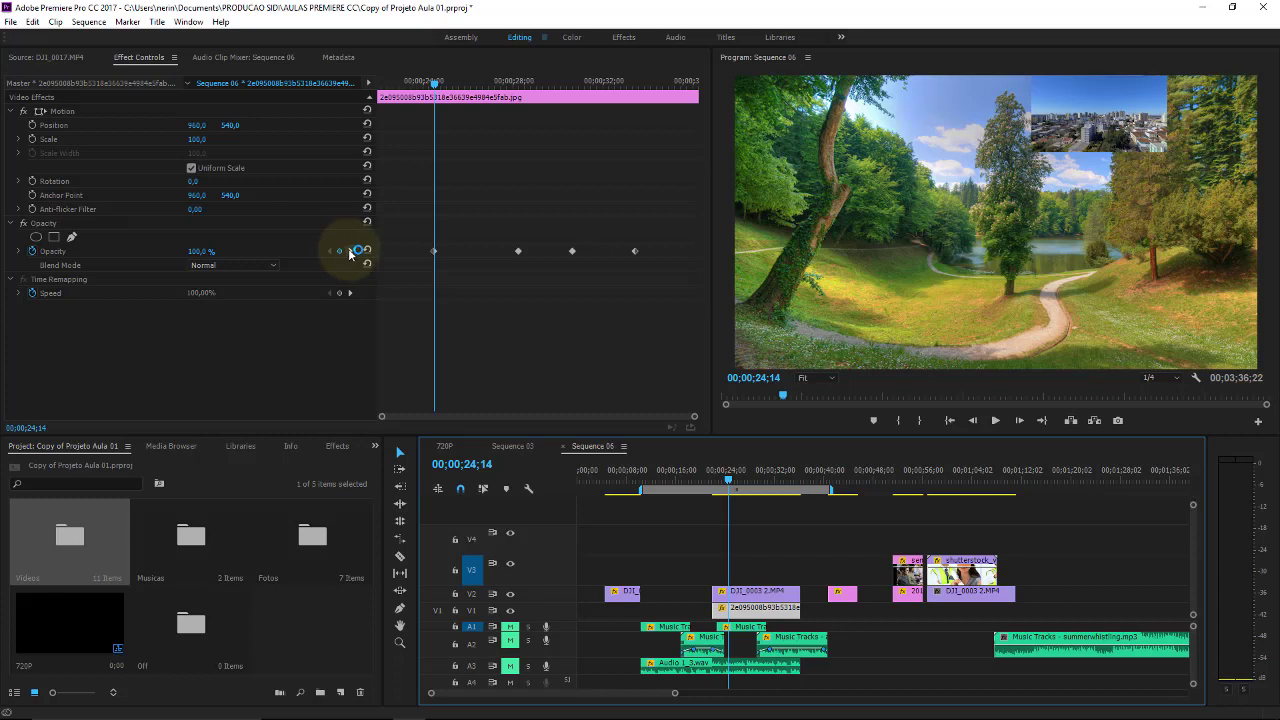
left_click(350, 251)
left_click(350, 251)
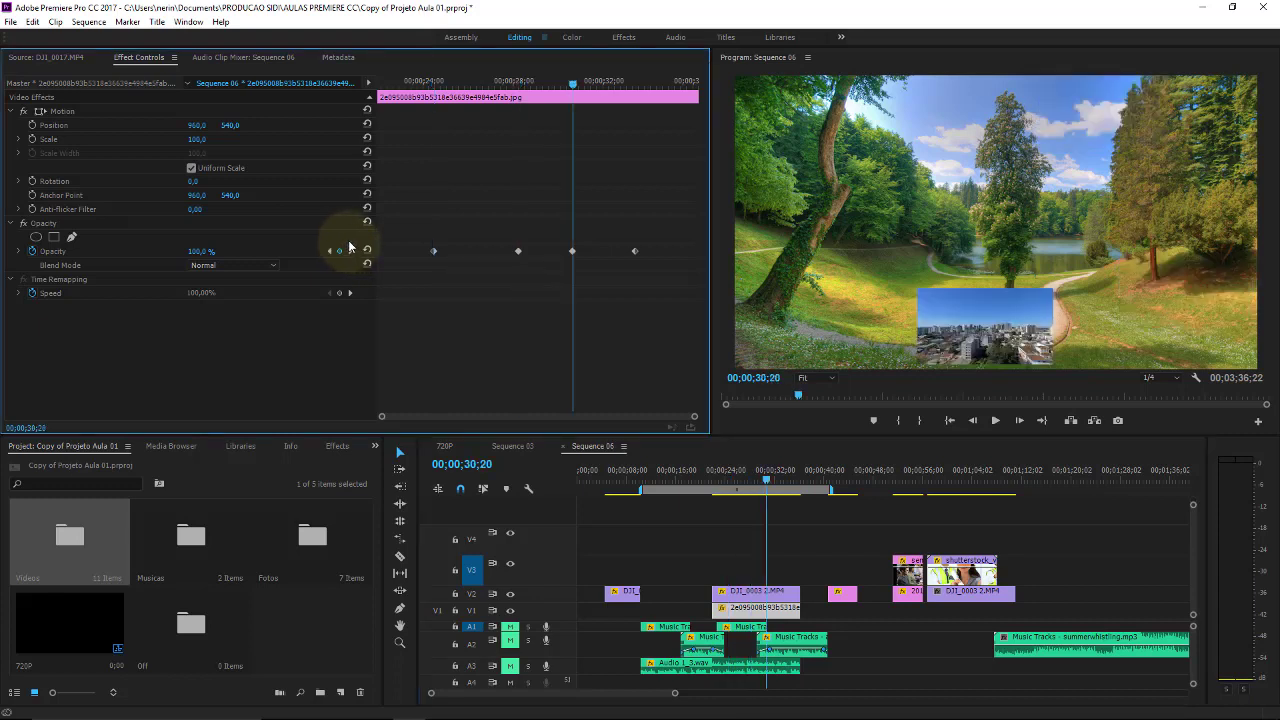
Expand track V1 to show its thumbnail, then collapse it back to normal height
left_click(550, 612)
double_click(543, 610)
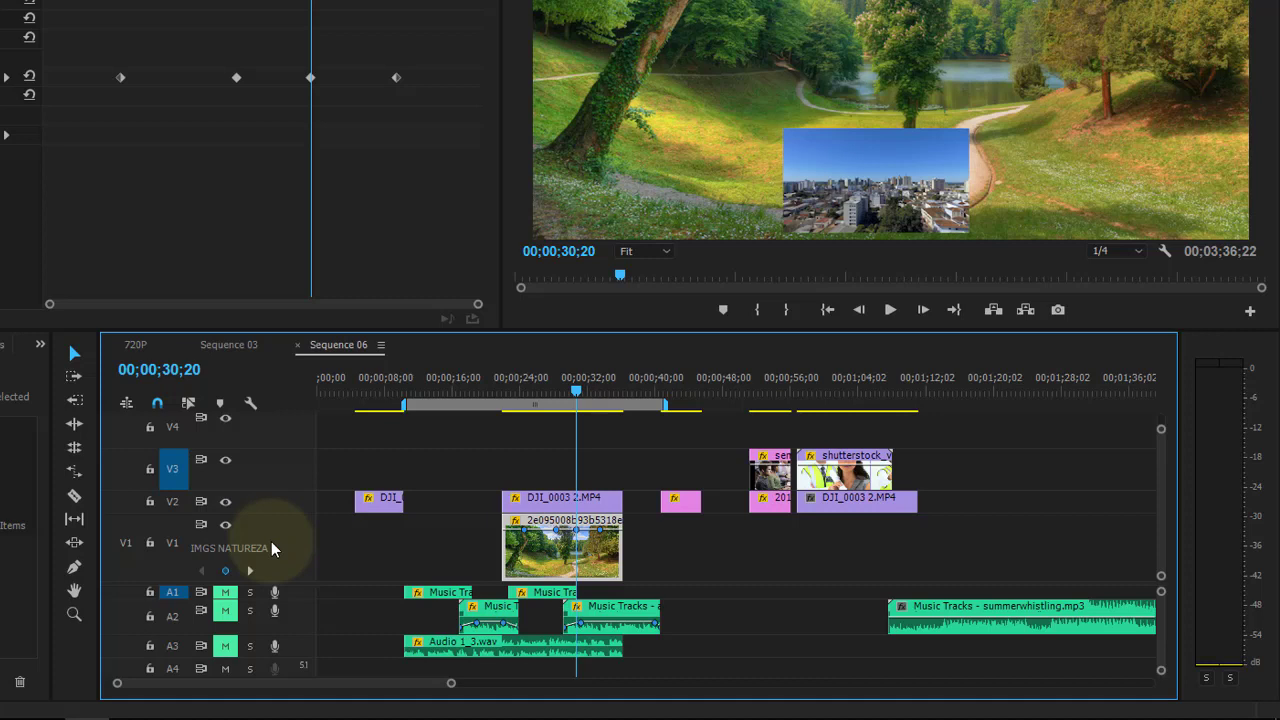
double_click(271, 541)
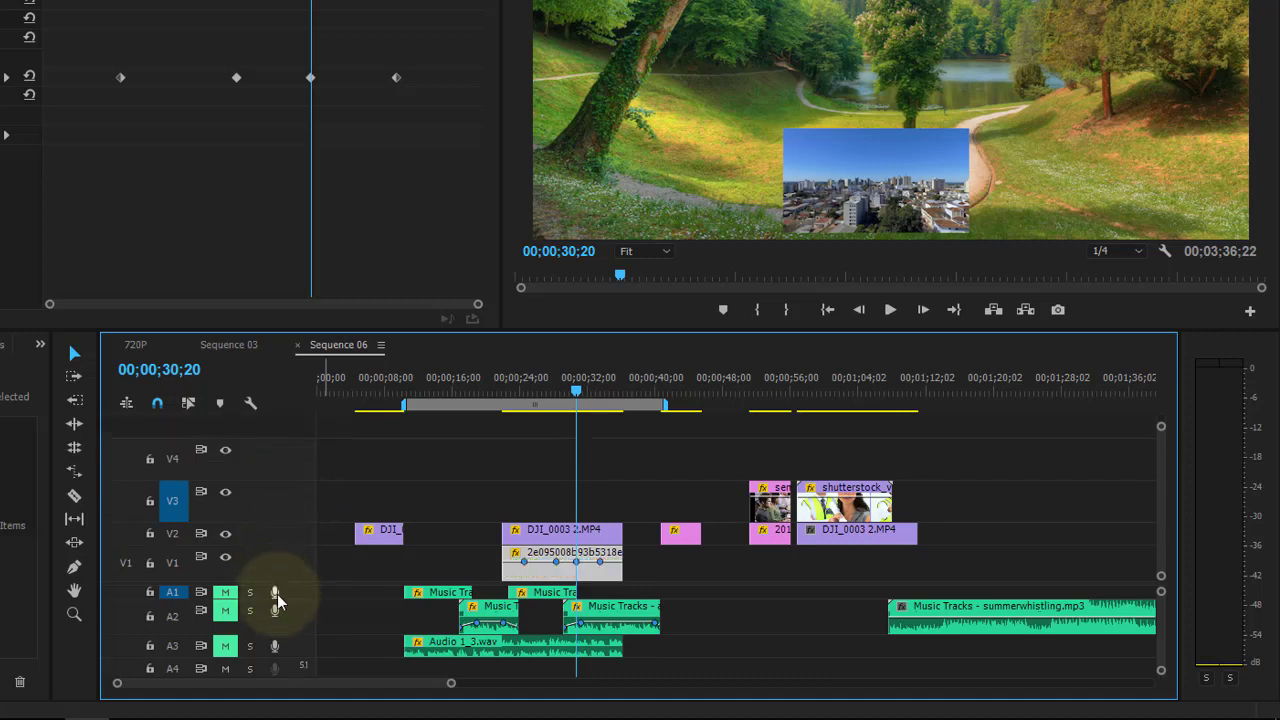
Enlarge the timeline panel to reveal empty audio tracks A4–A6, then save the project
left_click_drag(290, 583, 297, 528)
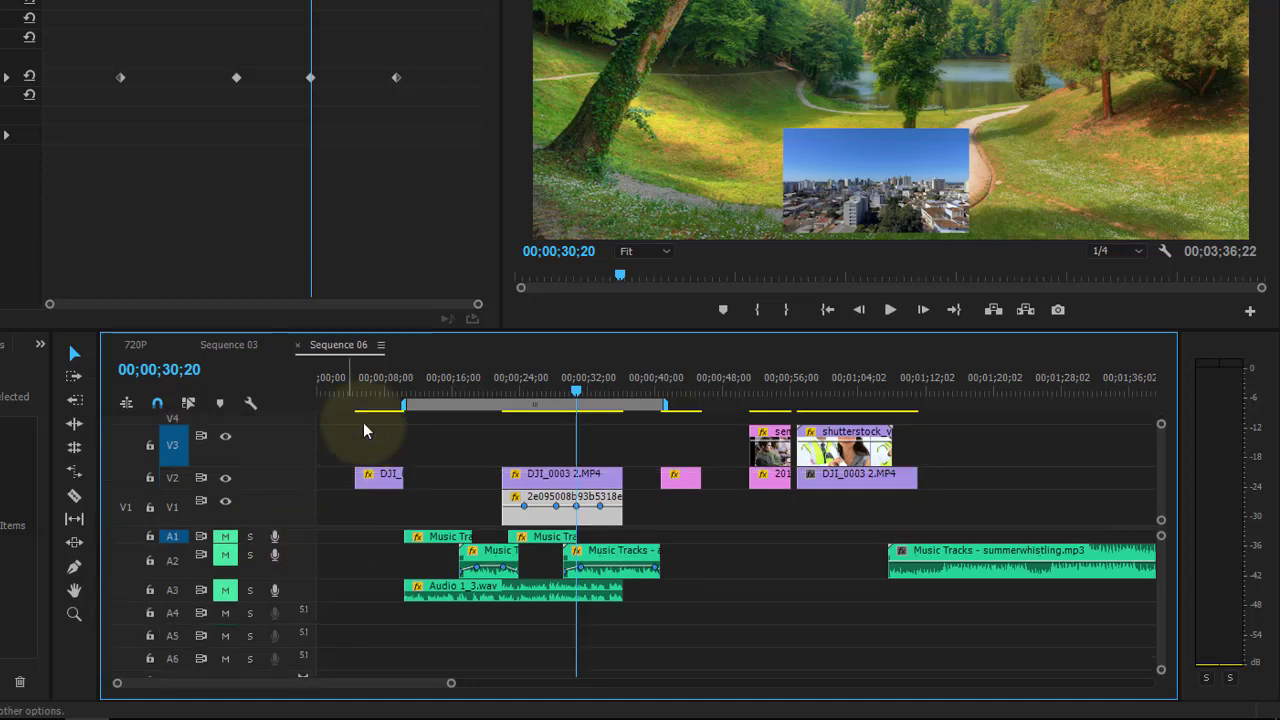
left_click_drag(404, 305, 410, 177)
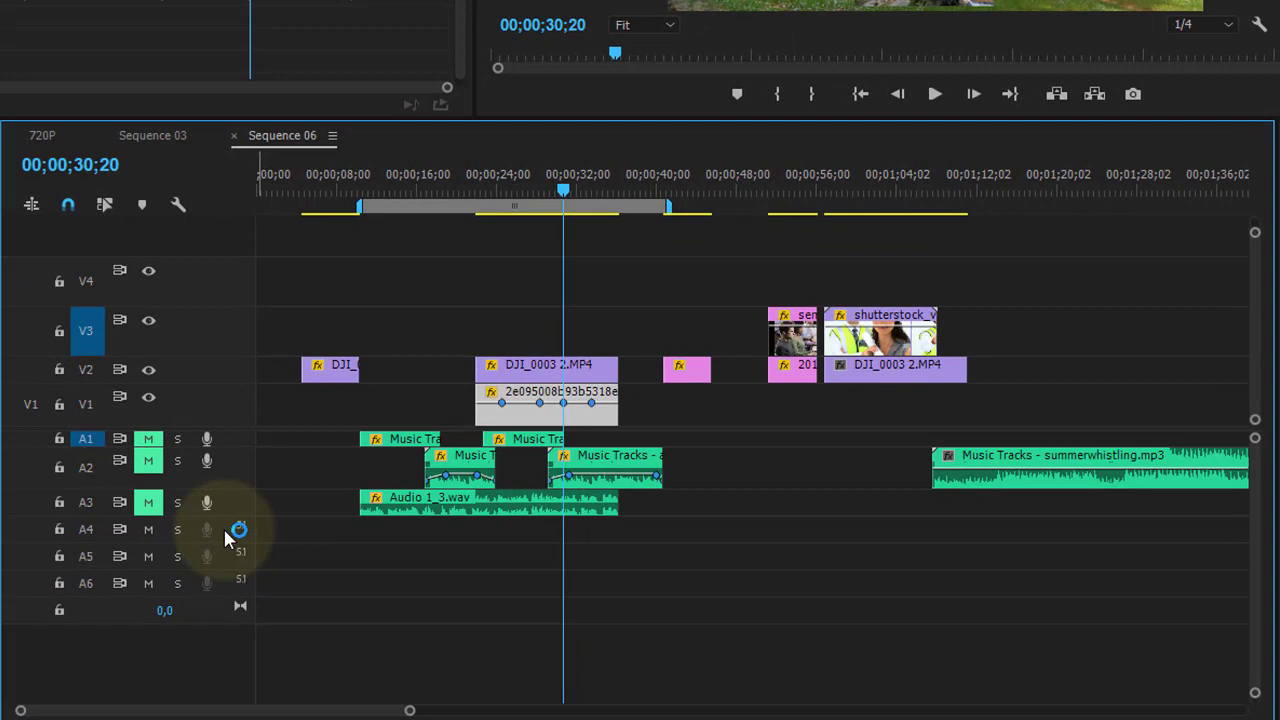
key("ctrl+s")
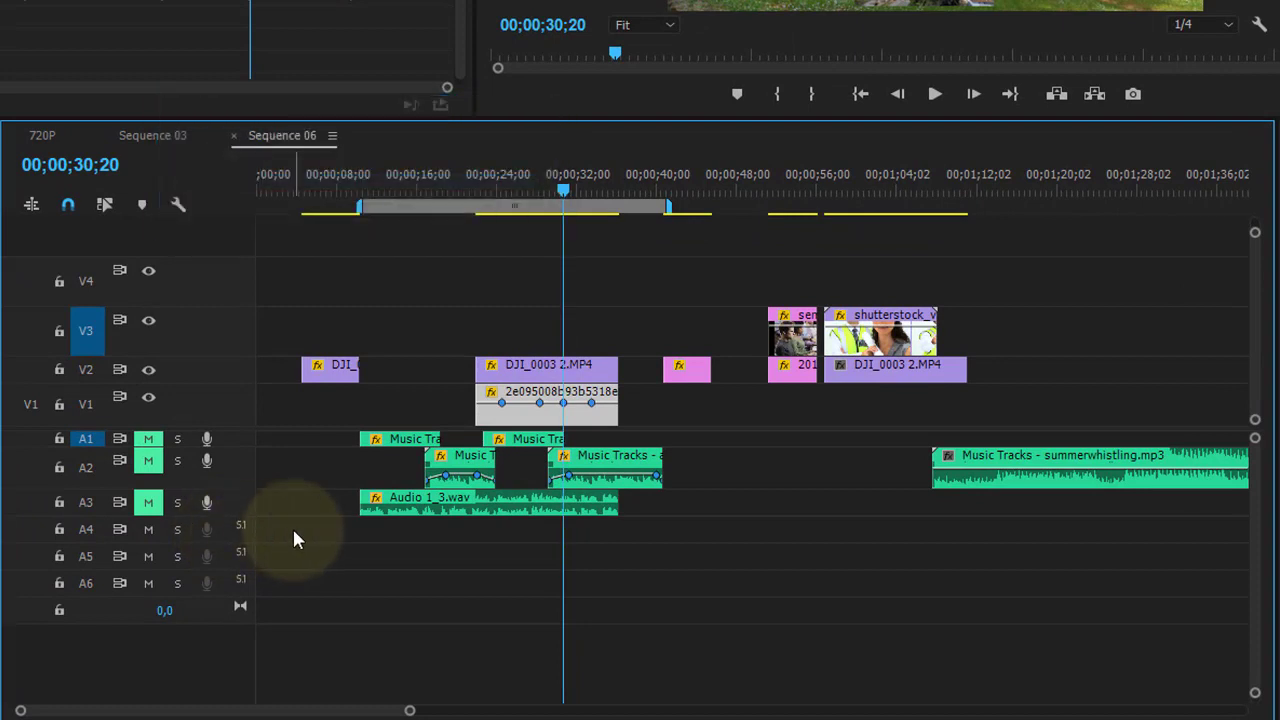
Delete the Audio 5 track through the Delete Tracks dialog
right_click(217, 531)
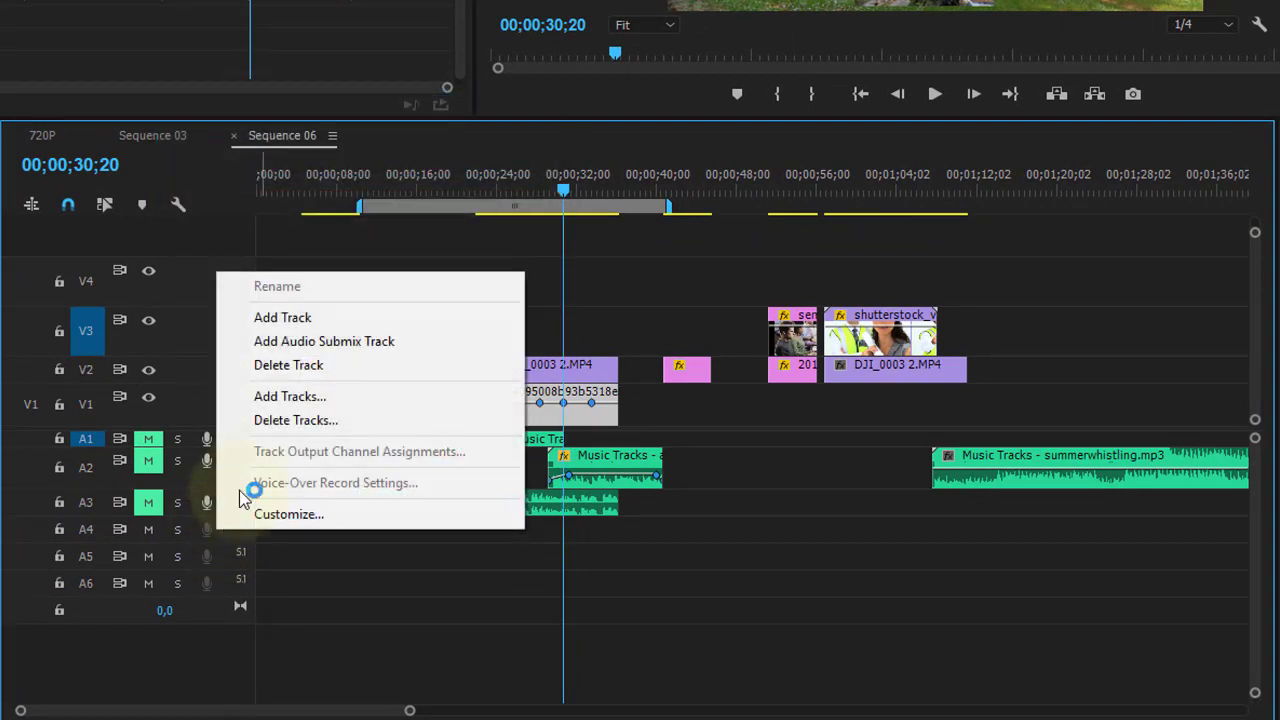
left_click(281, 420)
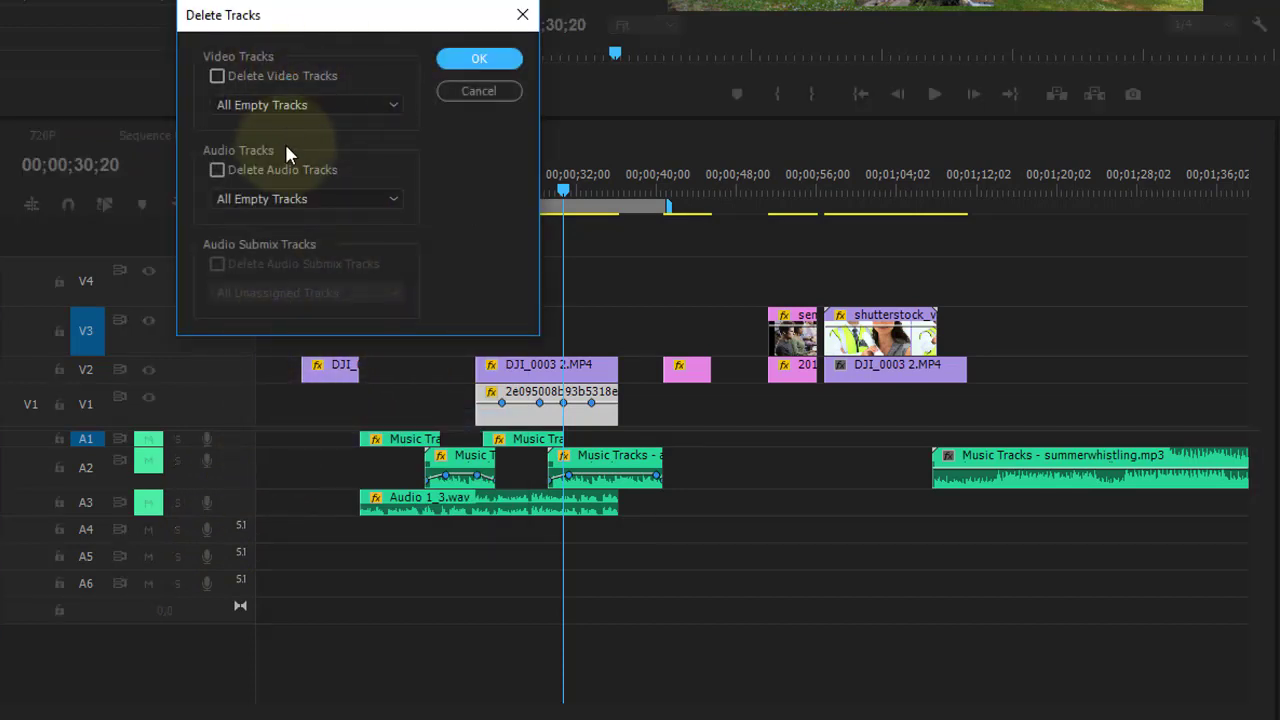
left_click(291, 169)
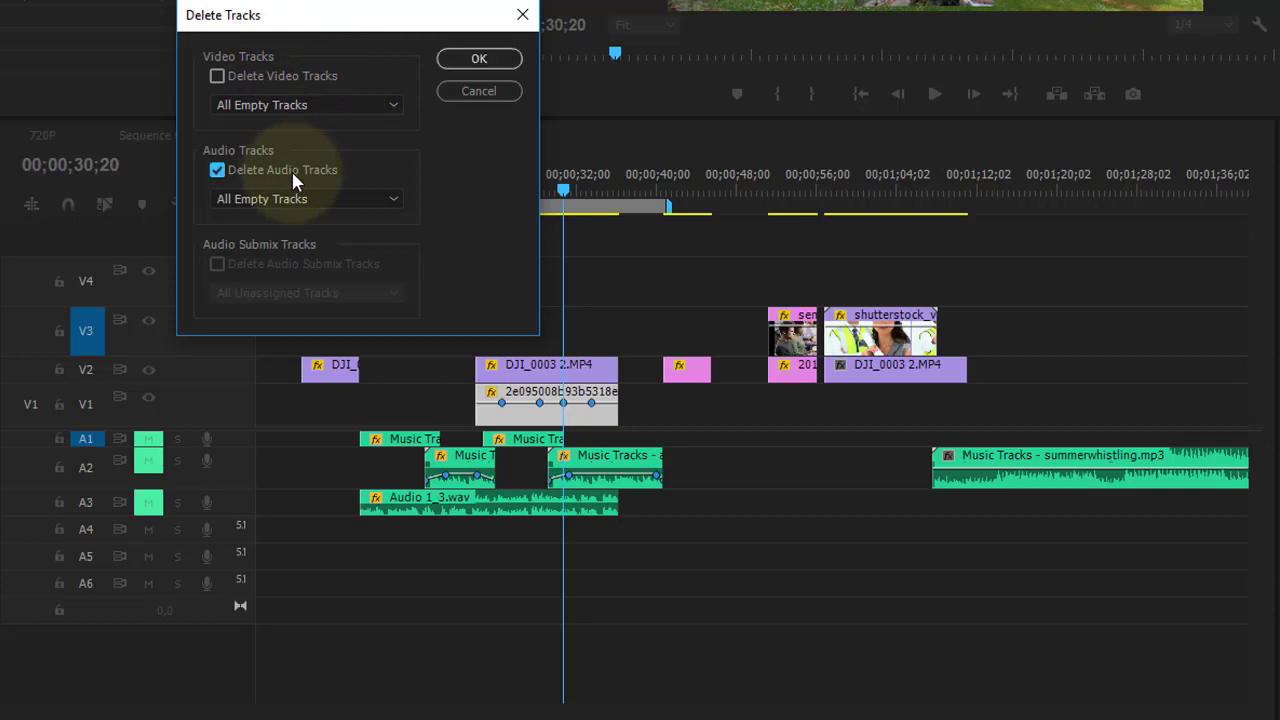
left_click(394, 199)
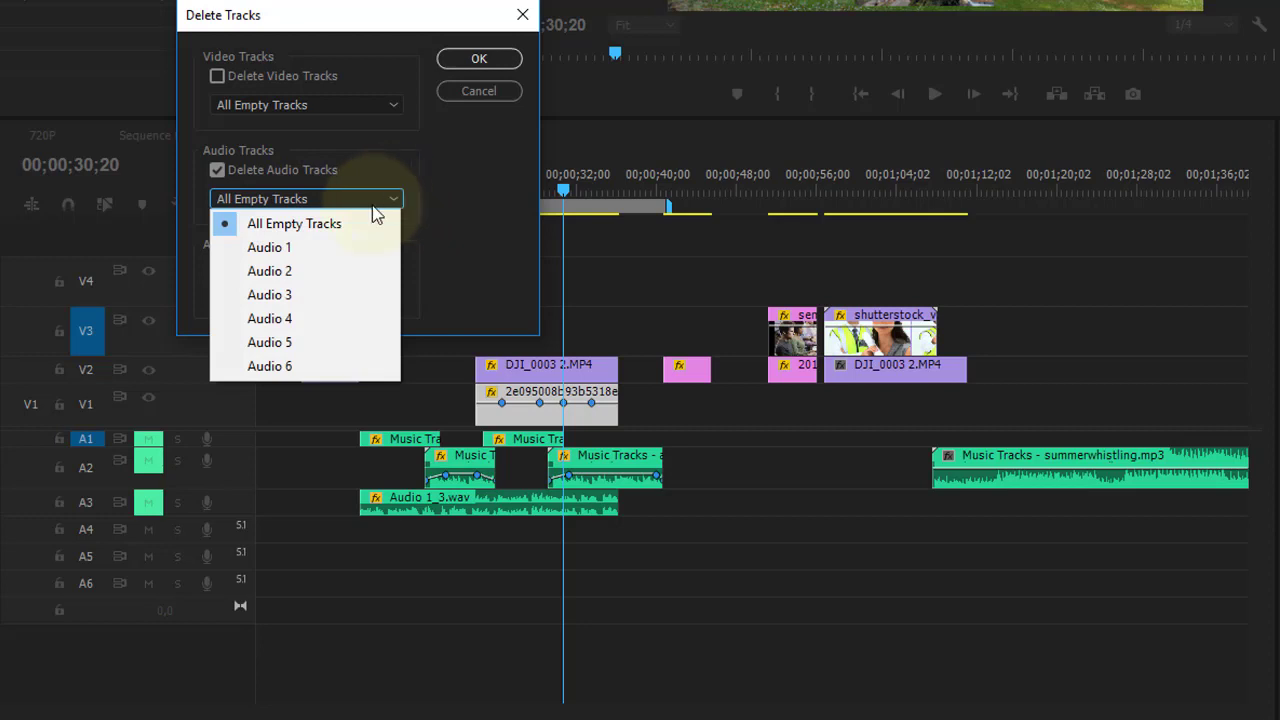
left_click(316, 345)
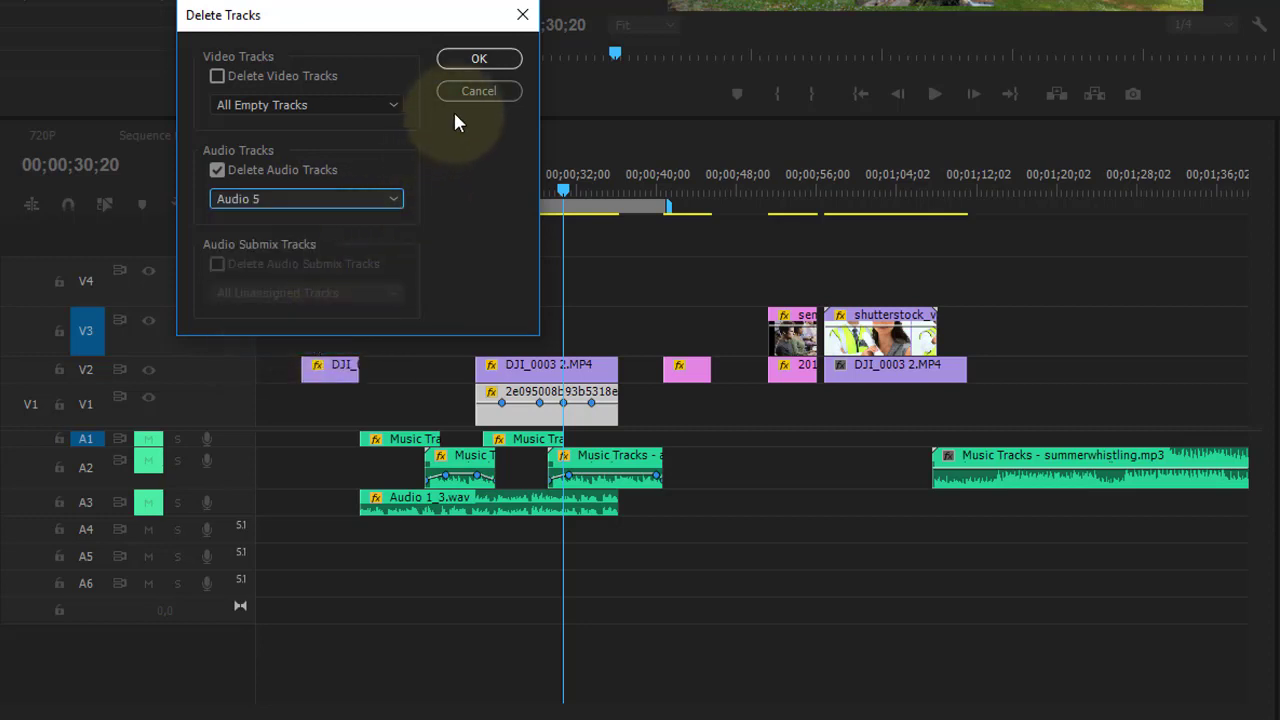
left_click(476, 62)
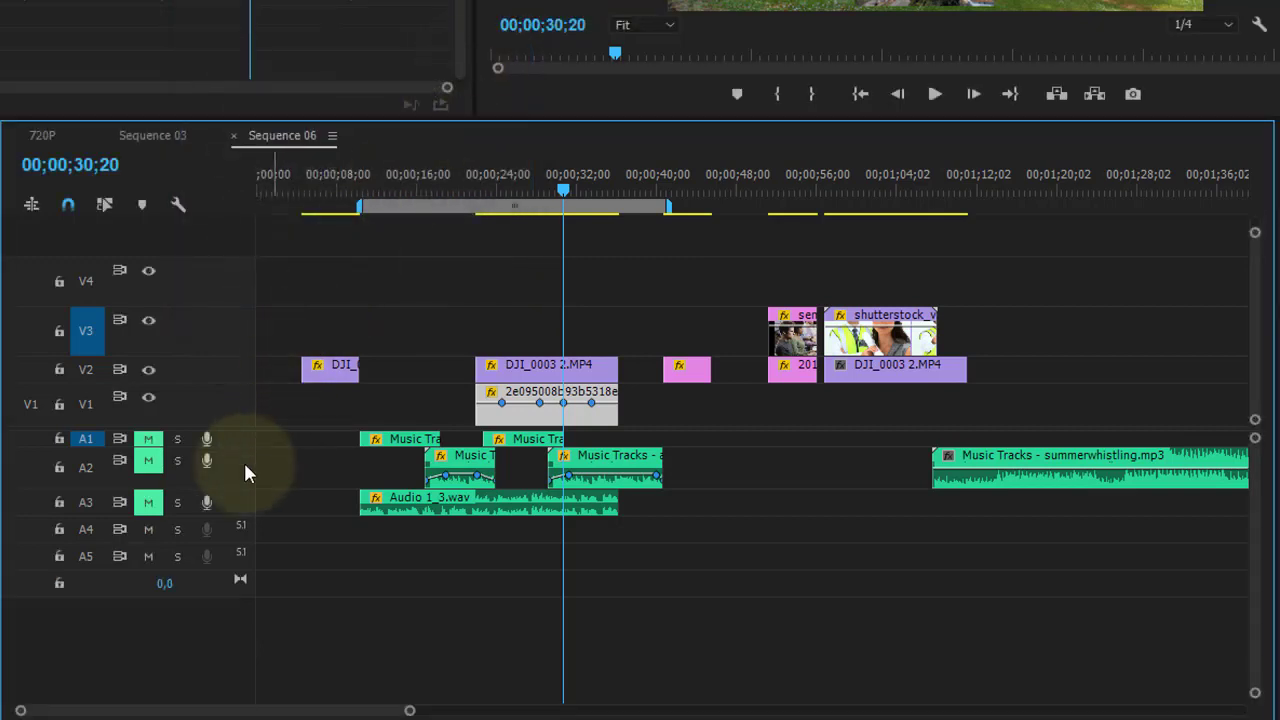
Delete the Audio 4 track through the Delete Tracks dialog
right_click(175, 532)
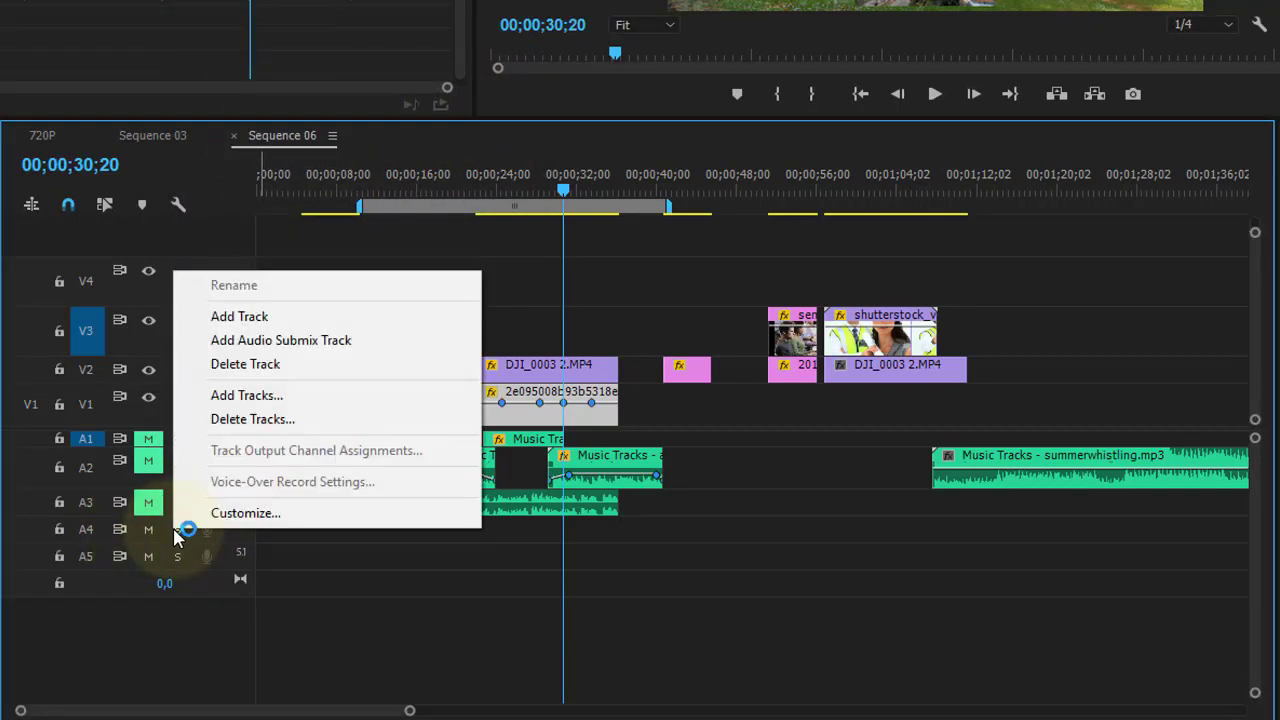
left_click(267, 420)
left_click(271, 167)
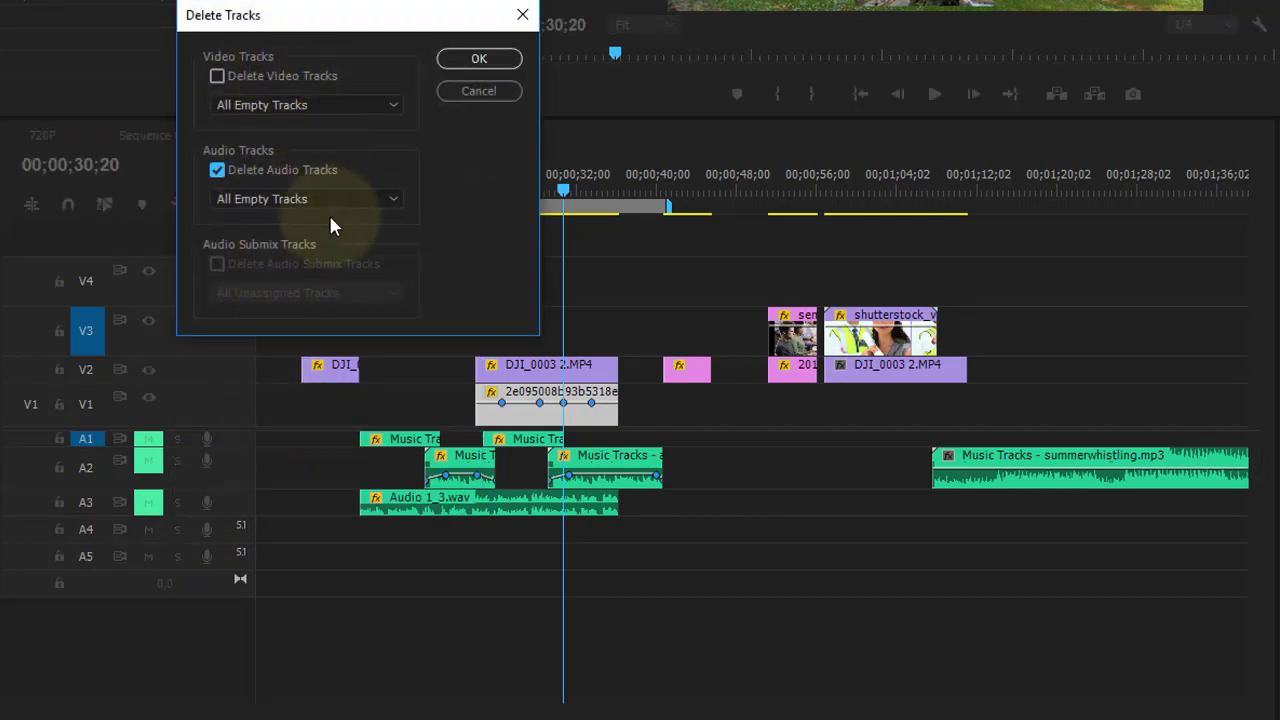
left_click(363, 200)
left_click(314, 320)
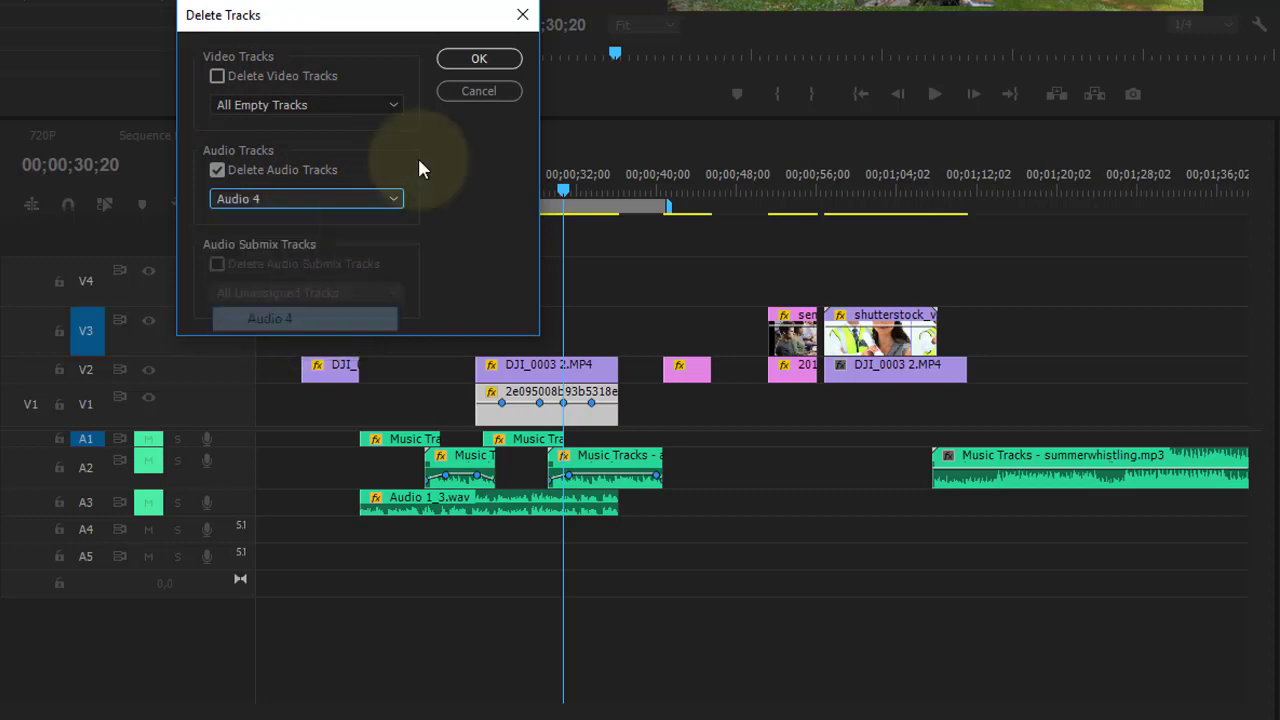
left_click(479, 60)
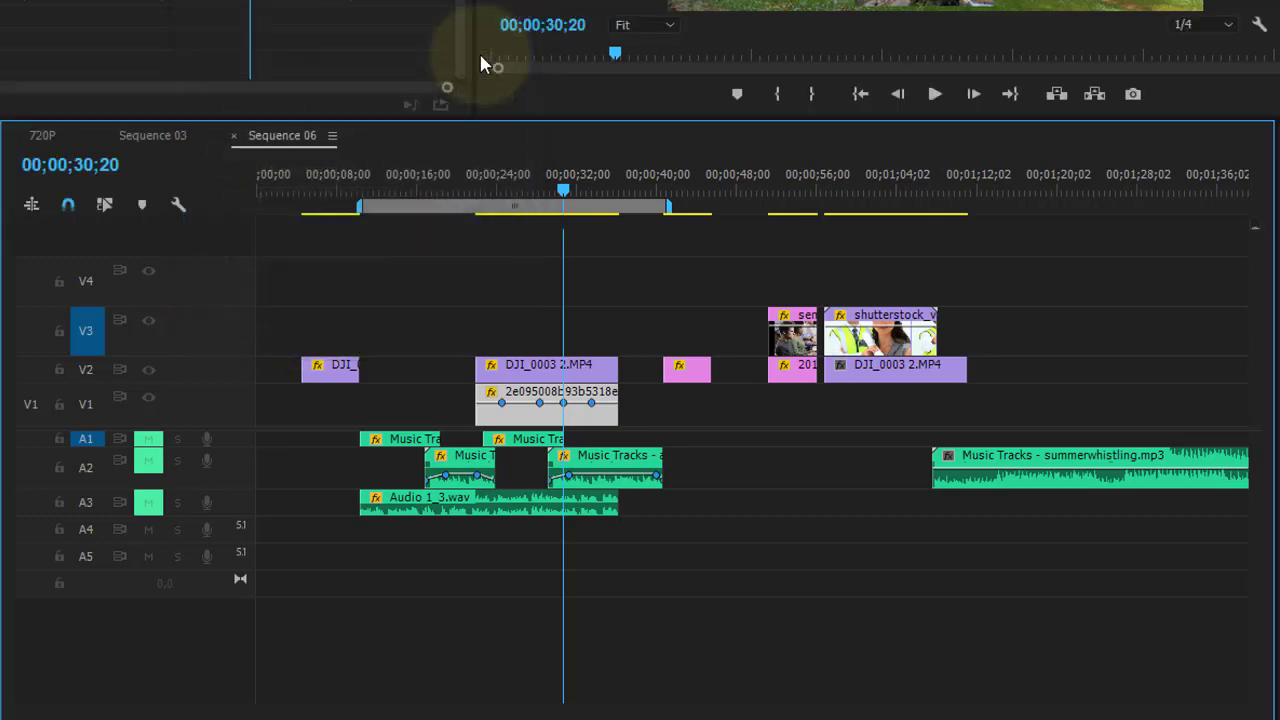
Delete the remaining Audio 4 track too, leaving only A1–A3
right_click(156, 537)
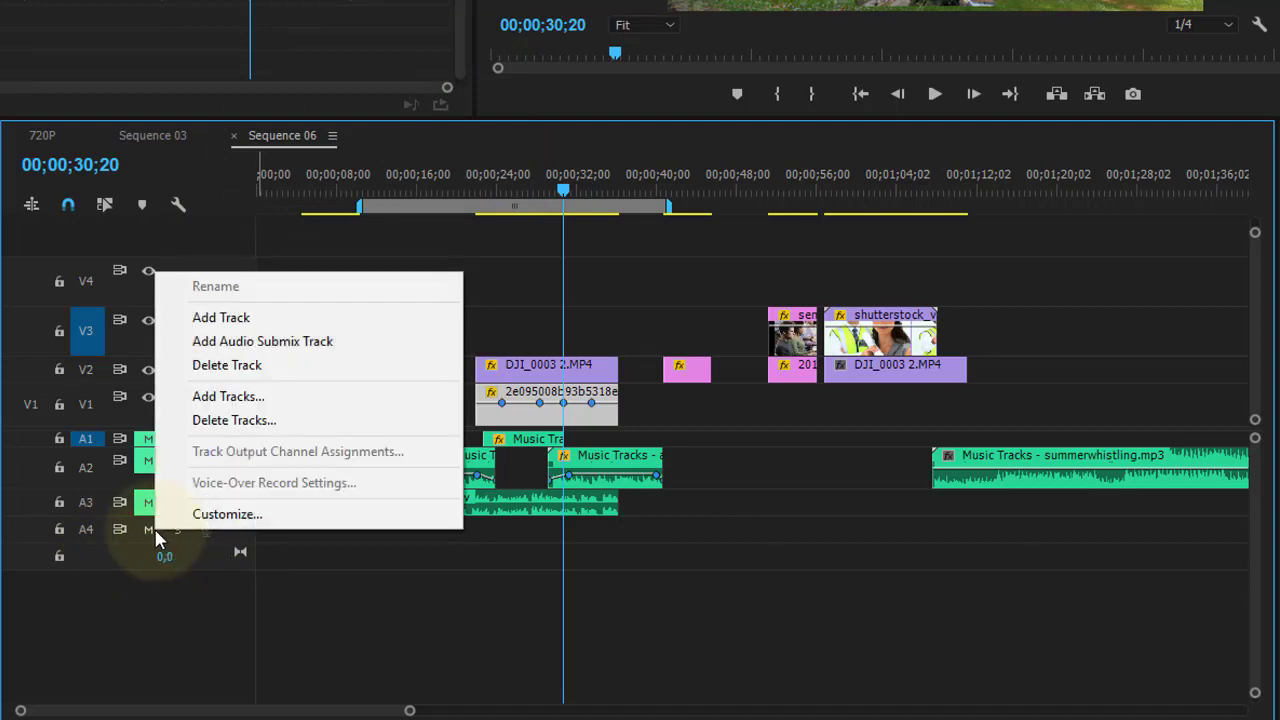
left_click(244, 422)
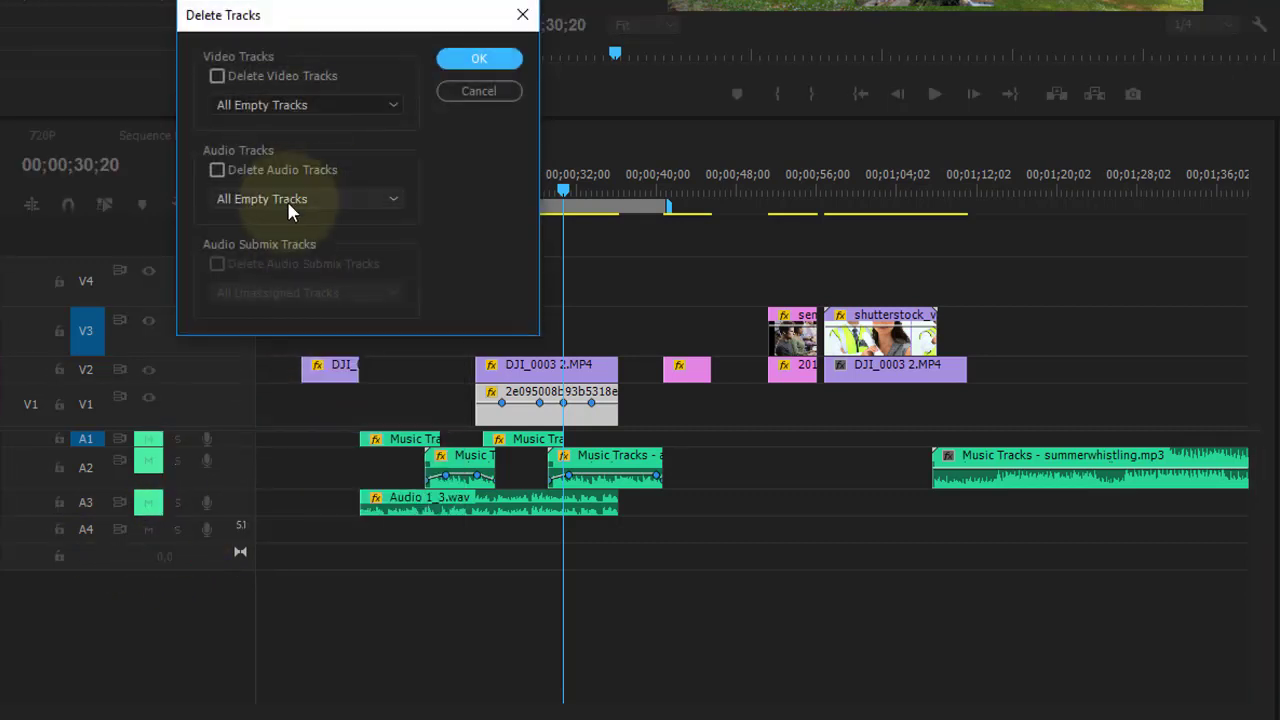
left_click(287, 169)
left_click(308, 197)
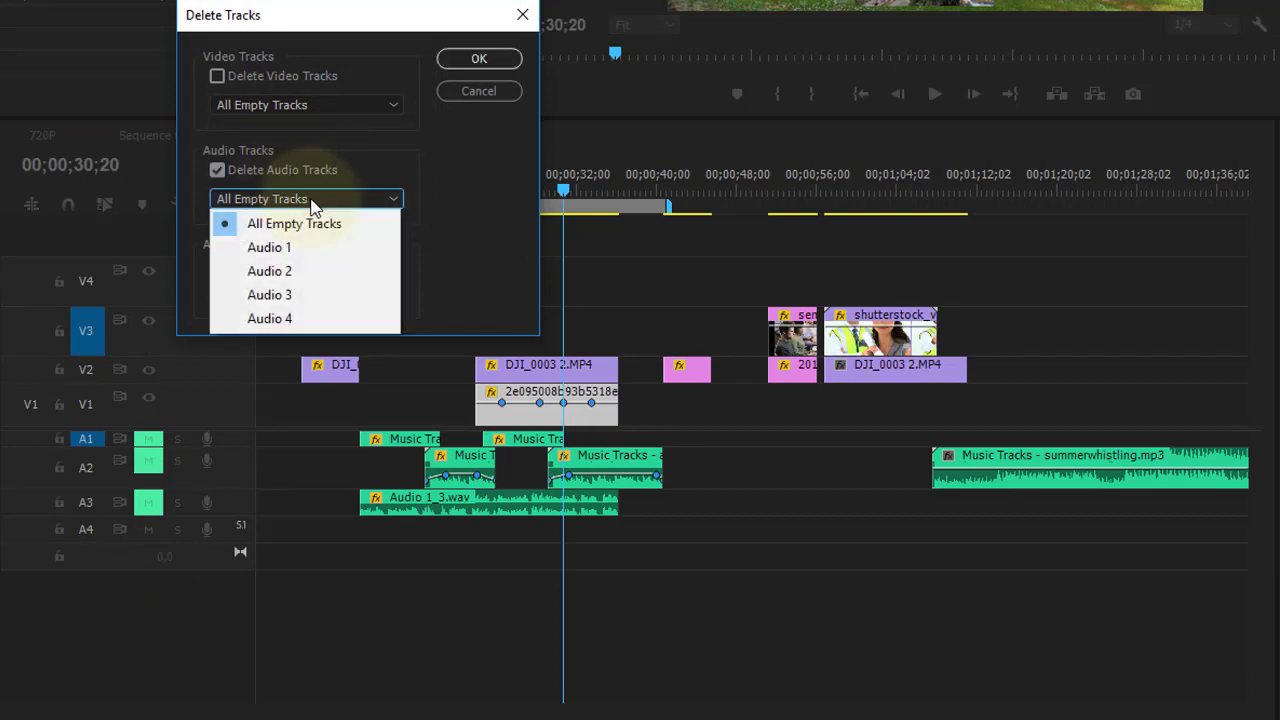
left_click(311, 316)
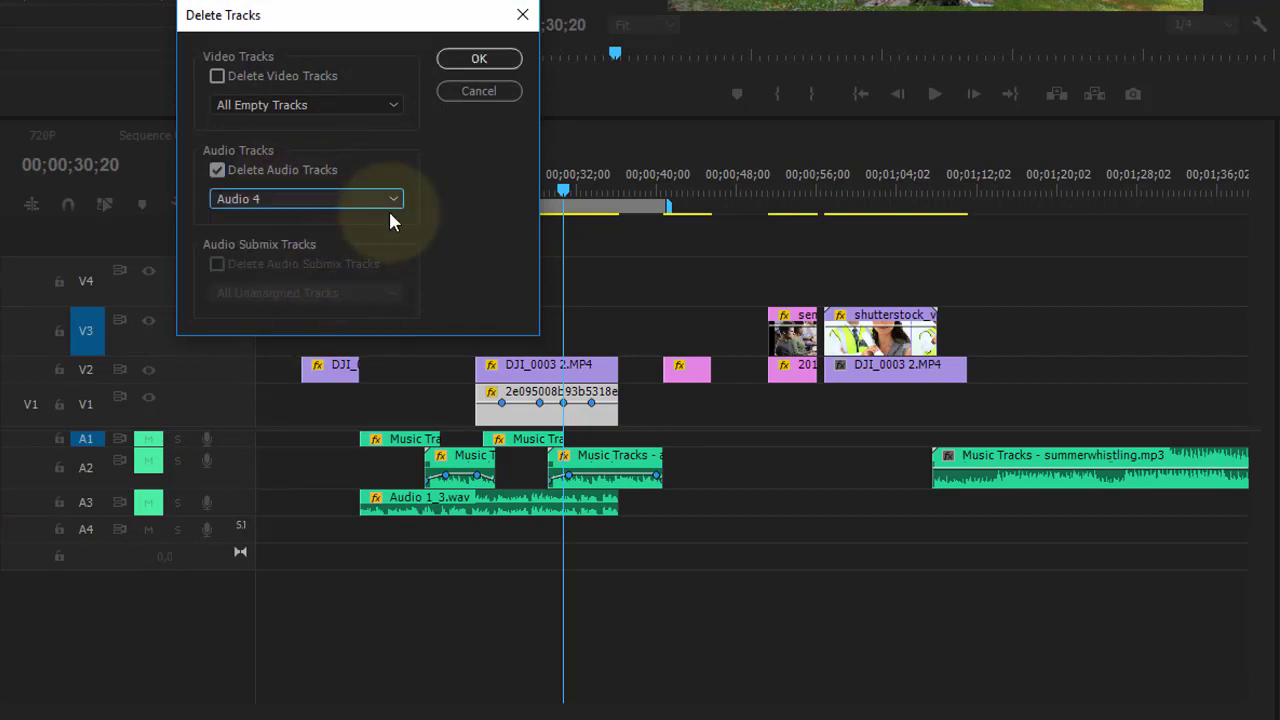
left_click(476, 59)
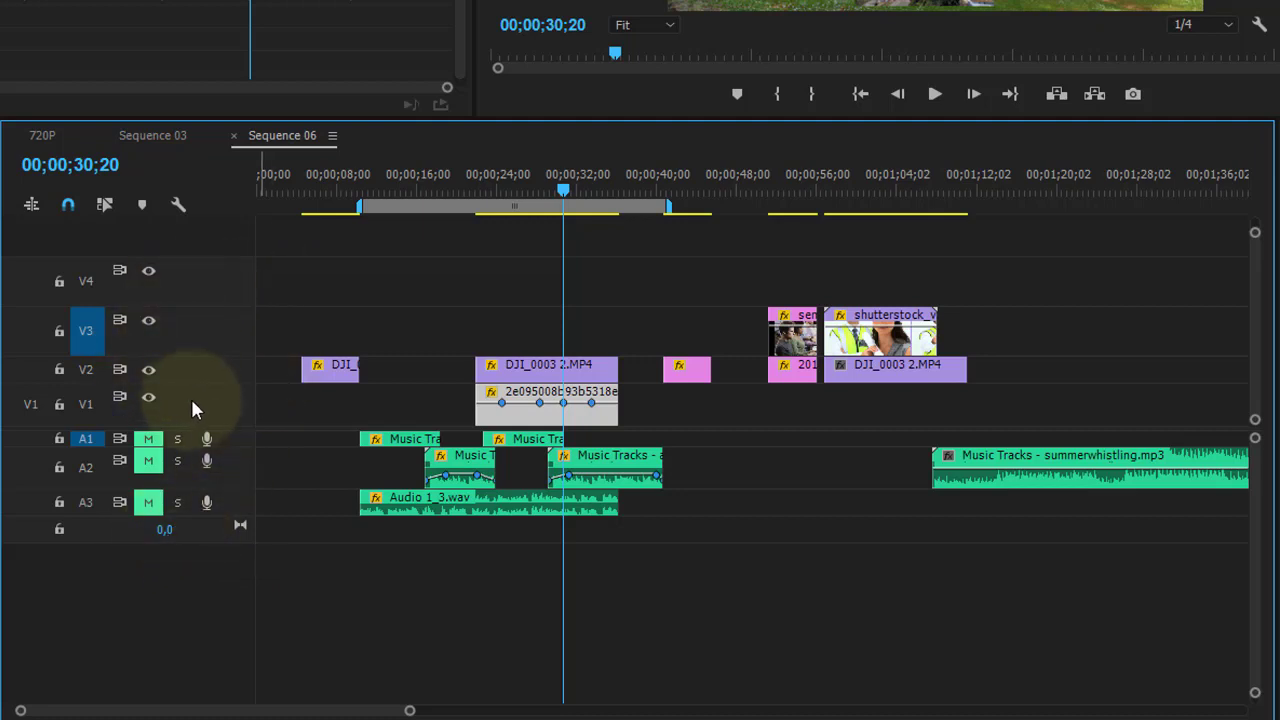
In the Delete Tracks dialog, delete video track Video 4, leaving V1–V3
right_click(195, 335)
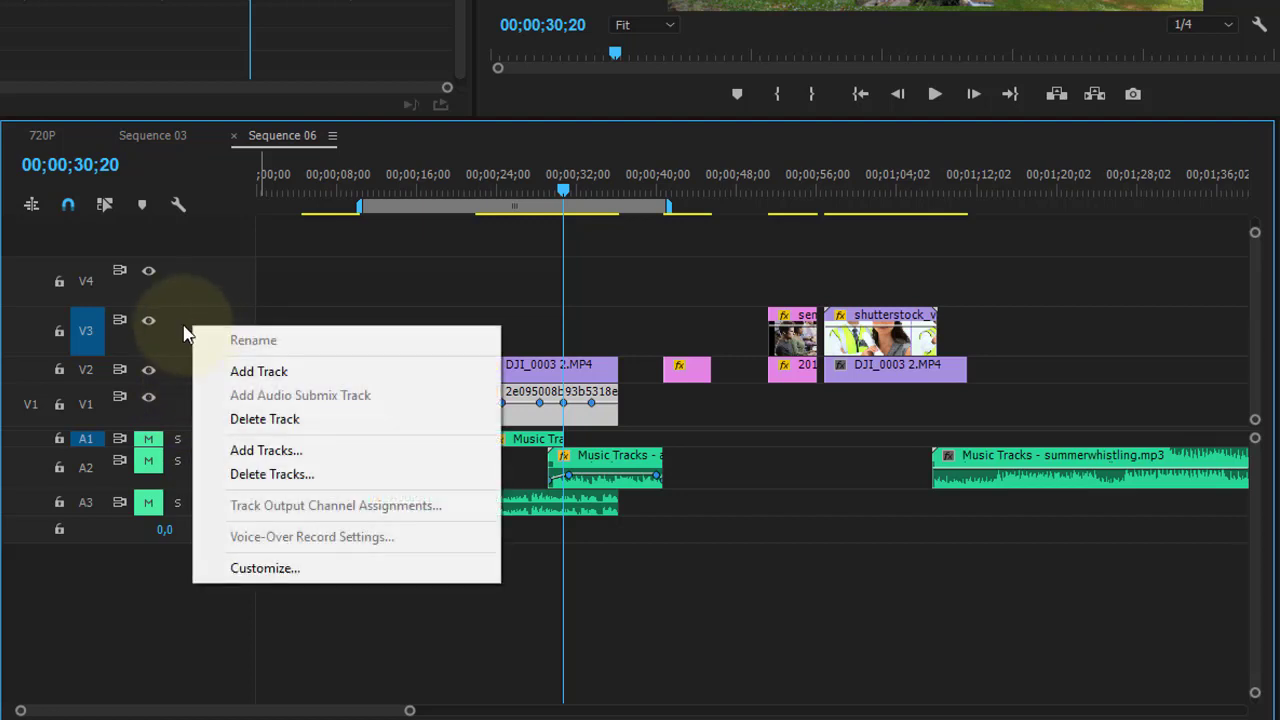
left_click(279, 474)
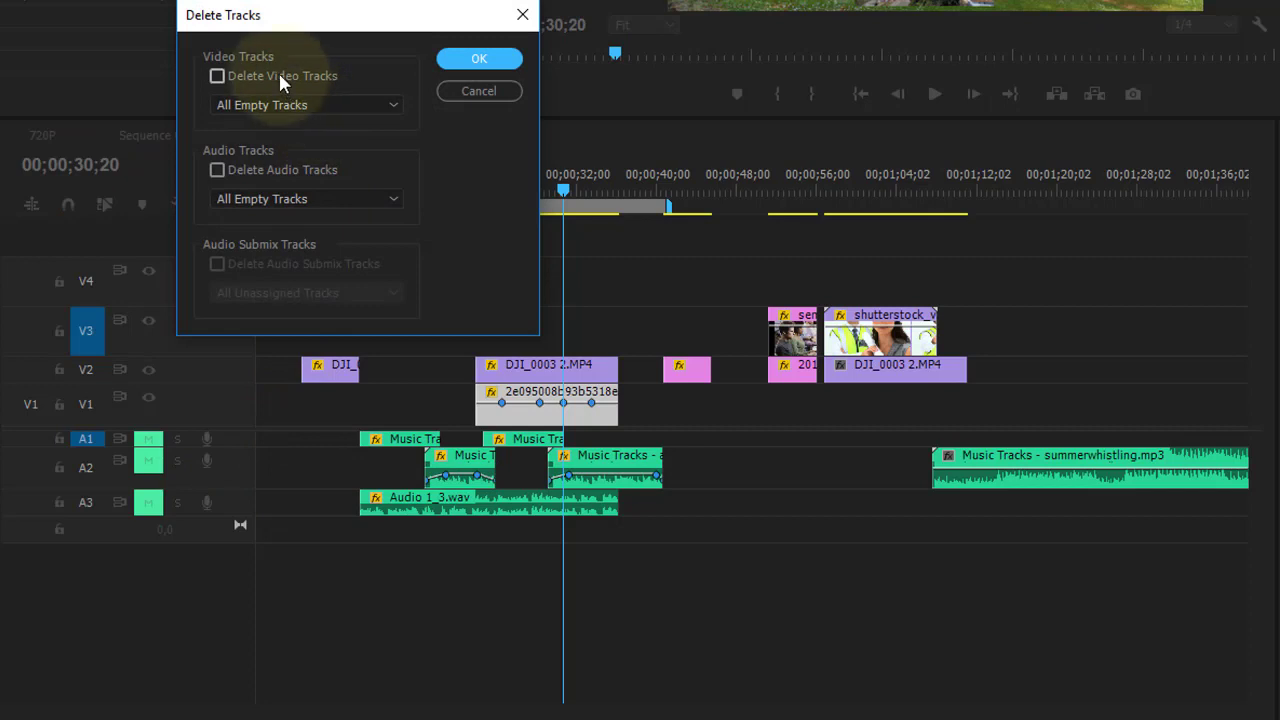
left_click(280, 76)
left_click(287, 104)
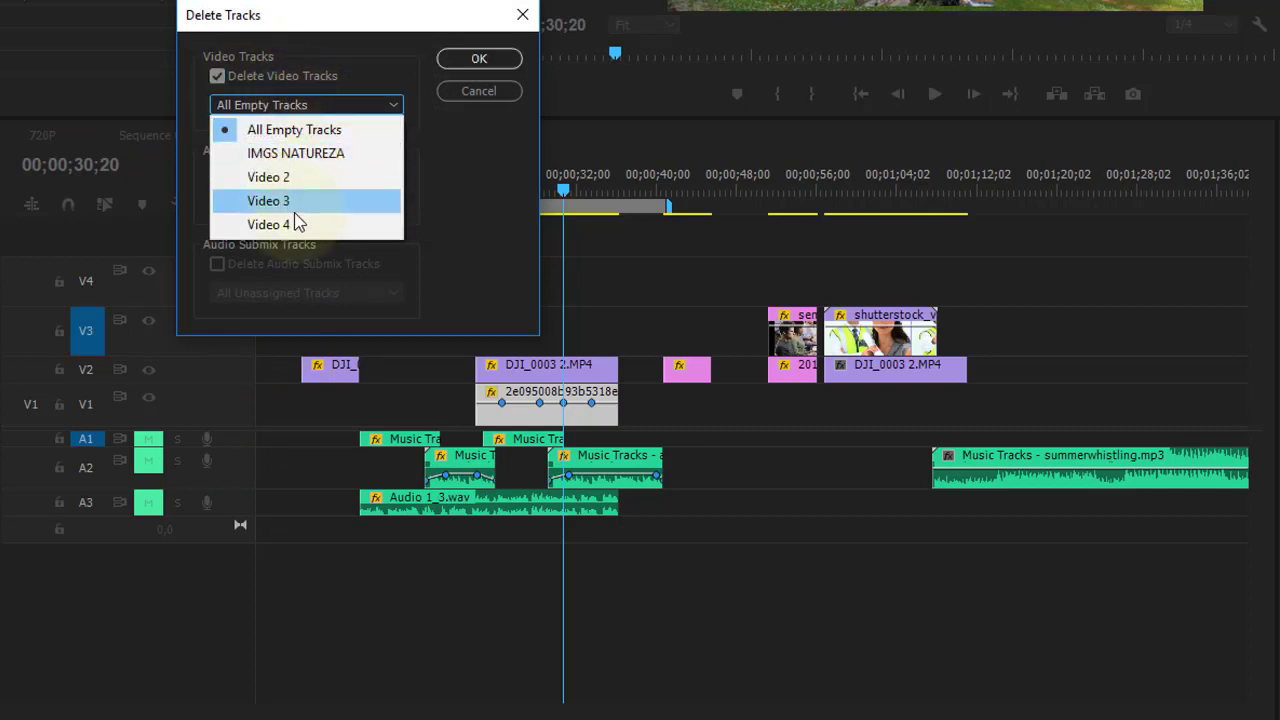
left_click(280, 226)
left_click(321, 104)
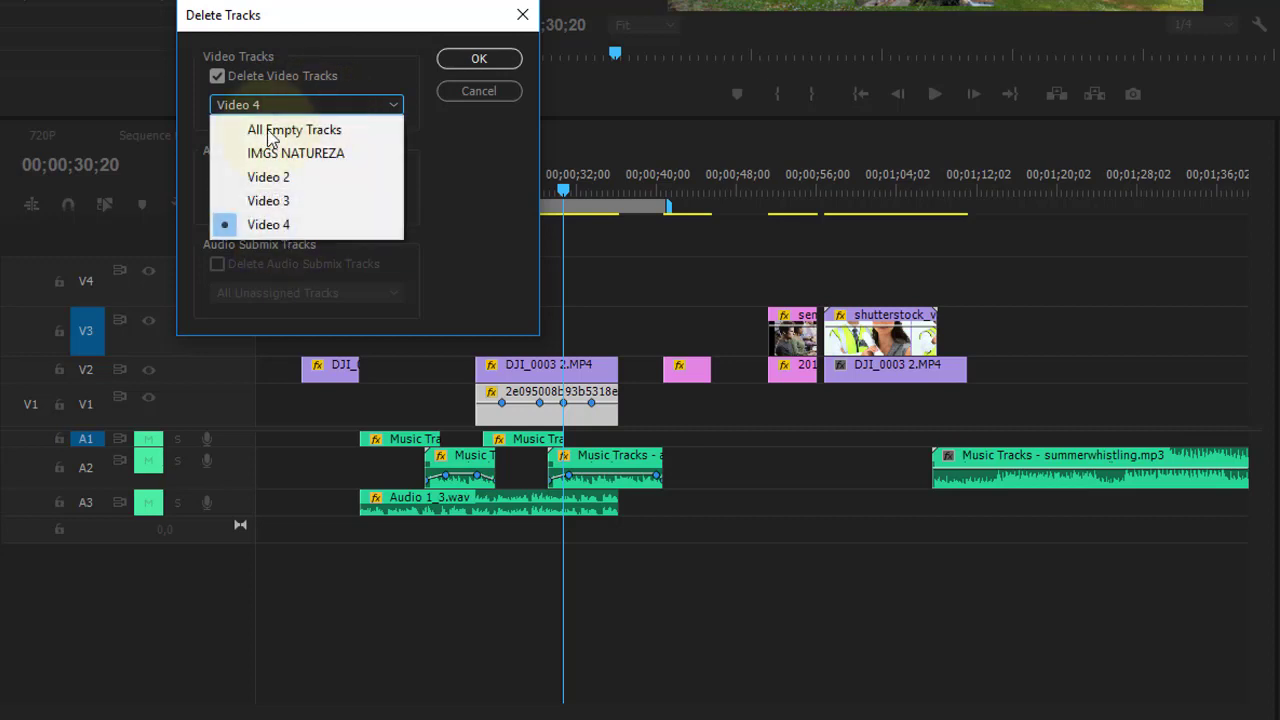
left_click(484, 80)
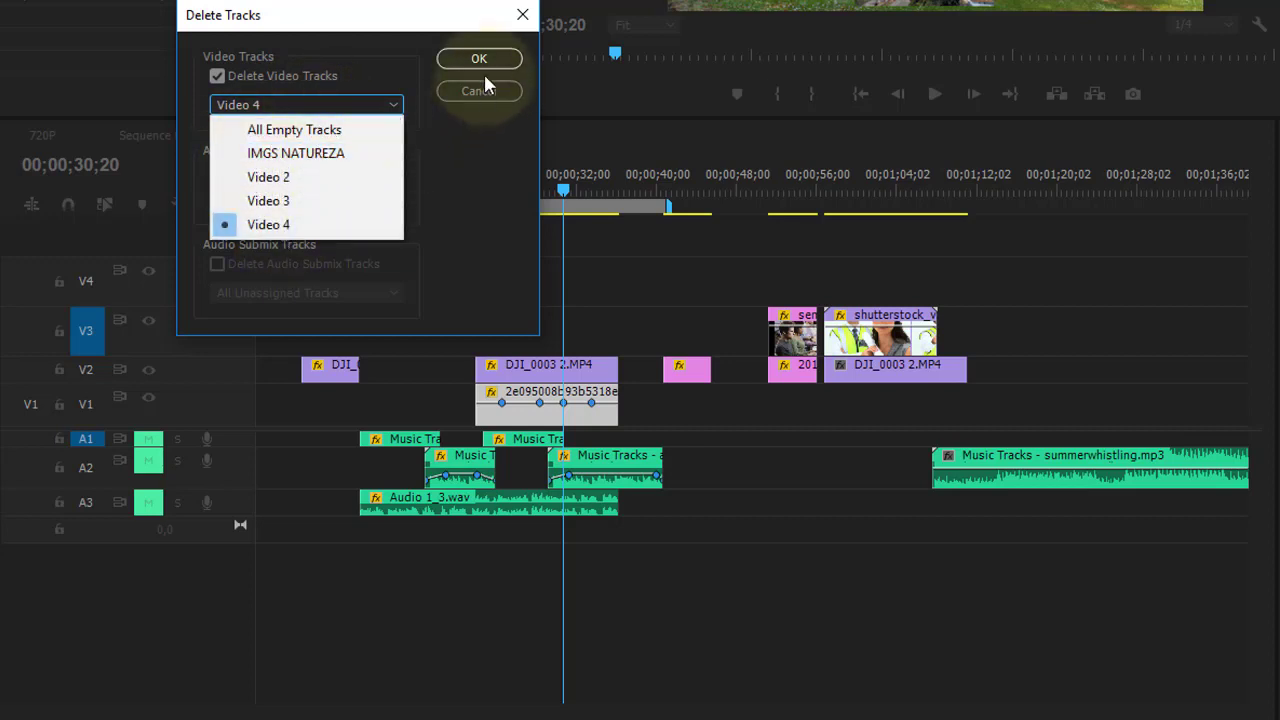
left_click(467, 66)
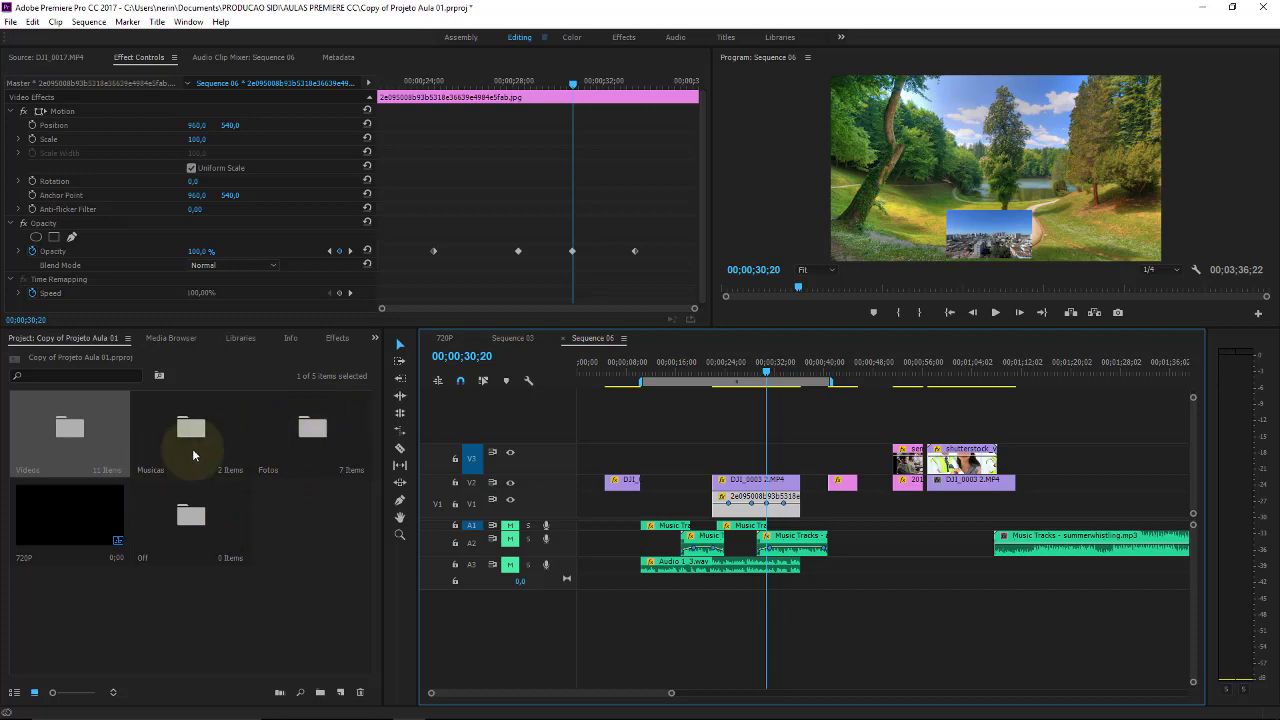
Open the Fotos bin, move it lower left, and place sem titulo4.bmp on V3 at the playhead
double_click(312, 428)
left_click_drag(358, 88, 328, 170)
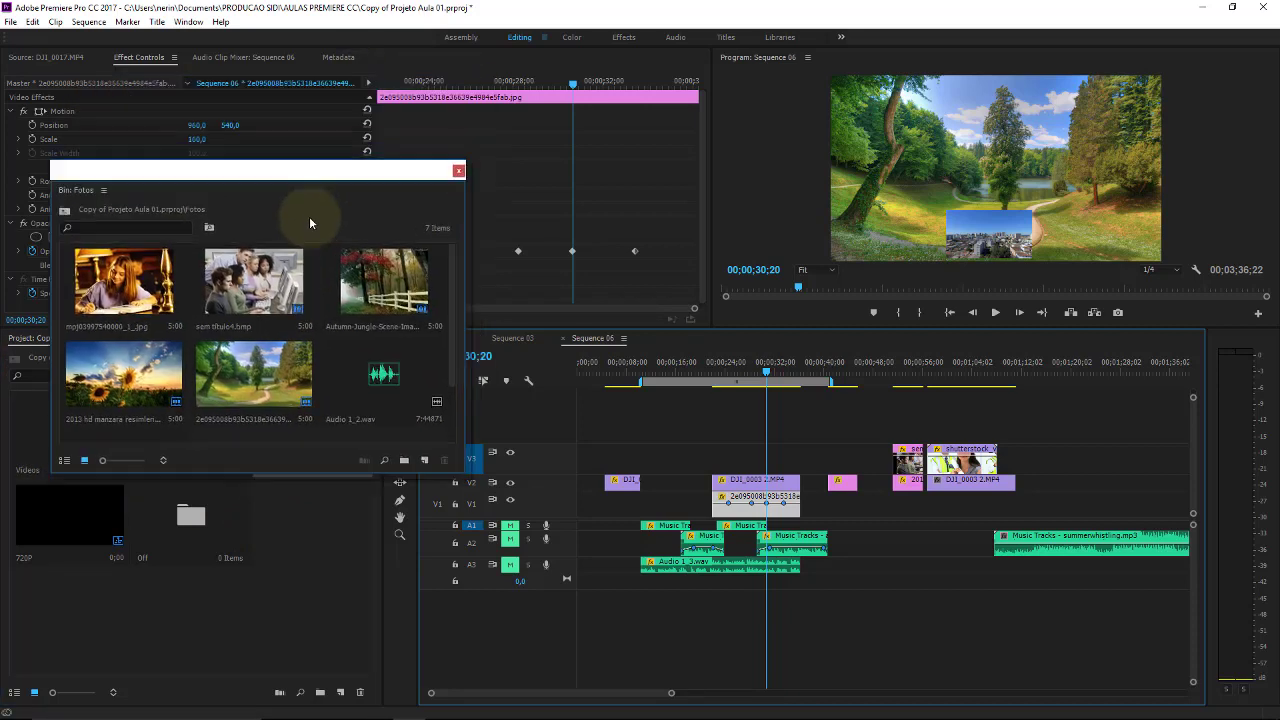
left_click_drag(309, 222, 225, 386)
left_click(190, 447)
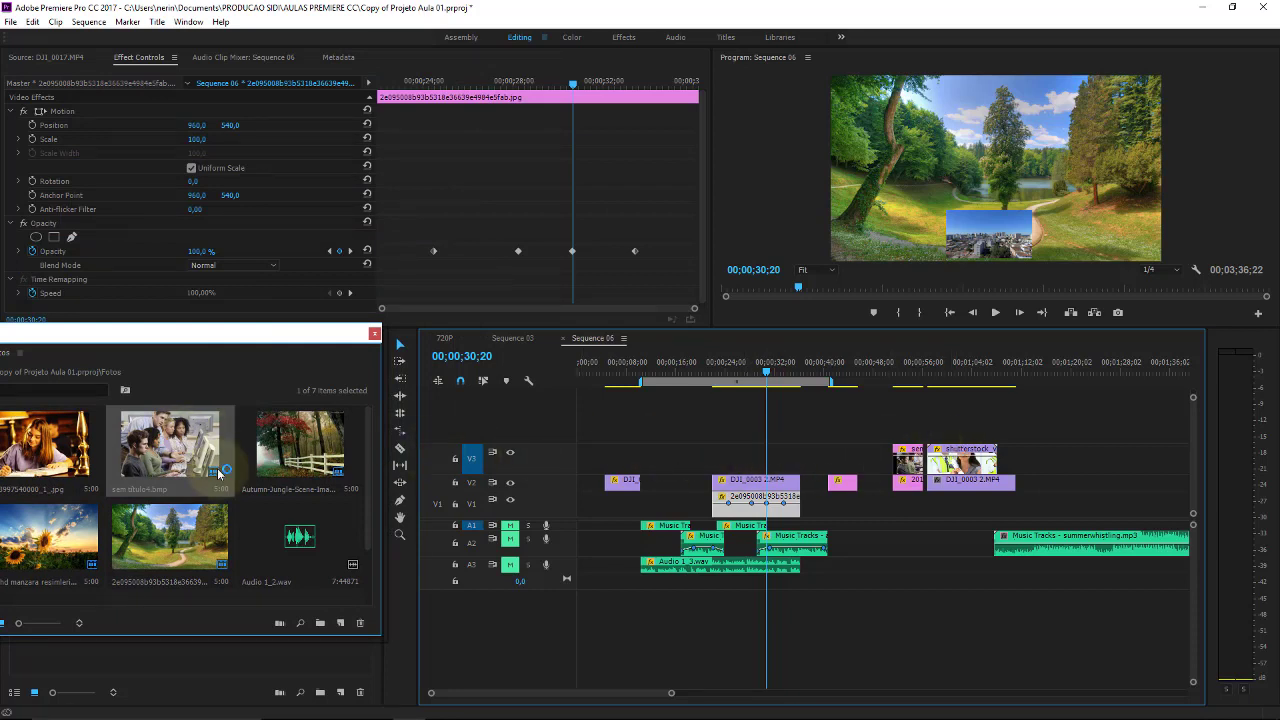
left_click_drag(181, 455, 760, 460)
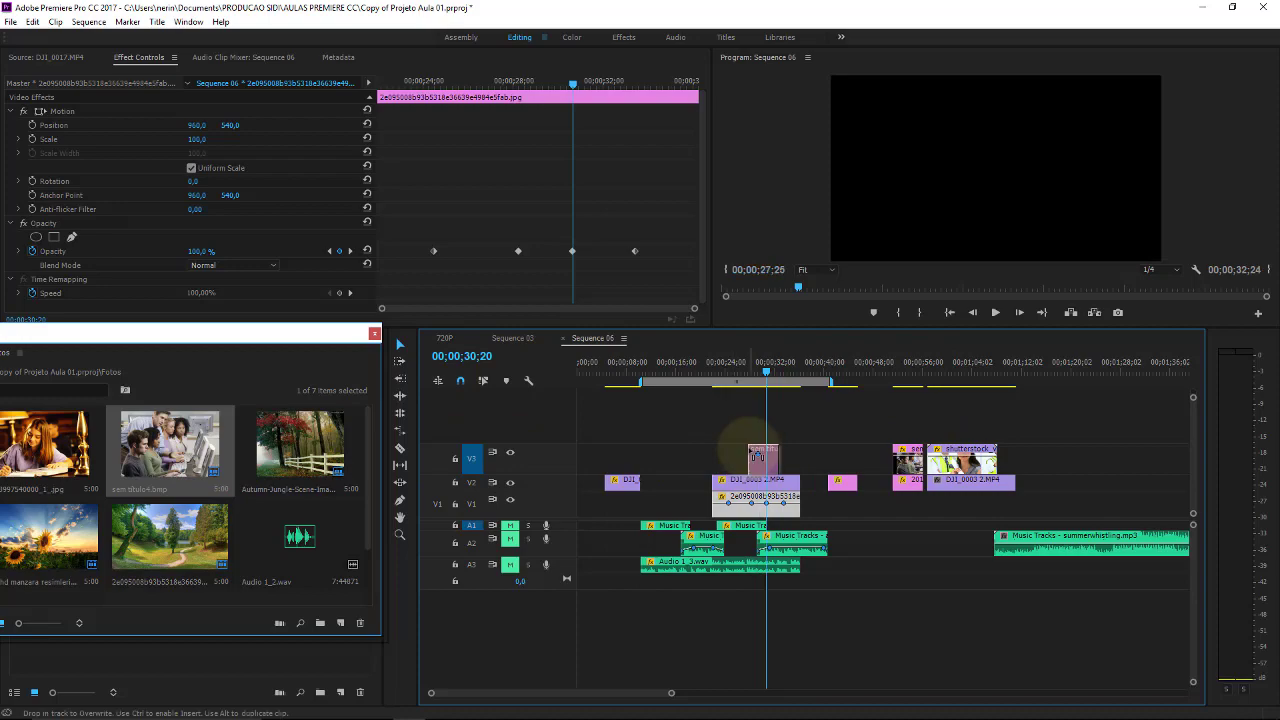
Stack the autumn forest, sem titulo4 and another photo above V3, creating tracks V4–V6
left_click_drag(305, 436, 769, 437)
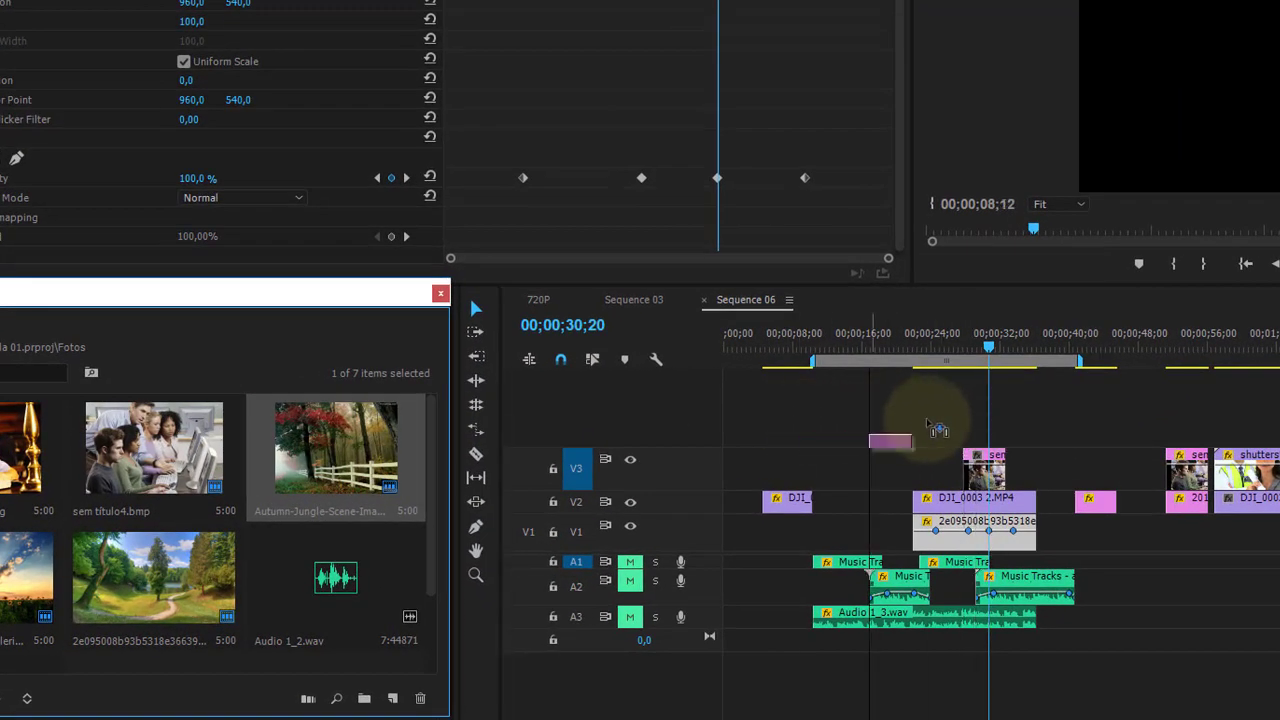
left_click_drag(815, 430, 803, 429)
left_click_drag(975, 432, 976, 433)
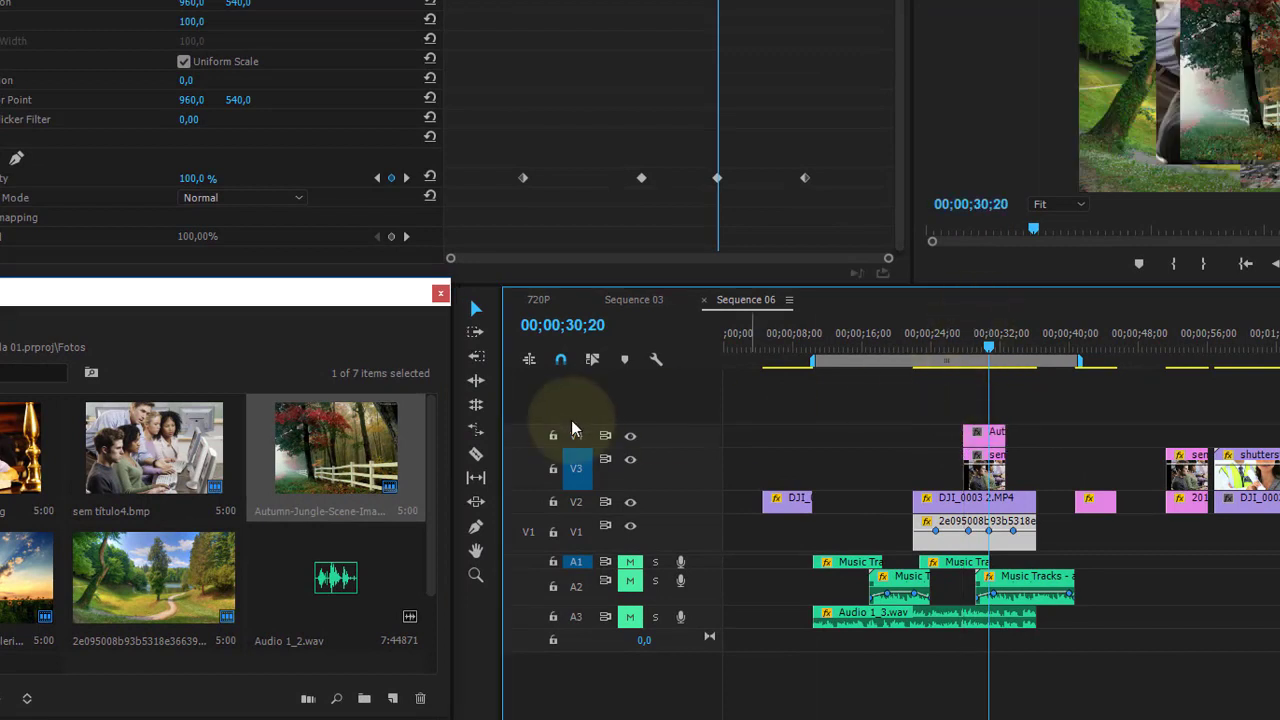
mouse_move(130, 450)
left_mouse_down()
mouse_move(972, 432)
mouse_move(972, 420)
left_mouse_up()
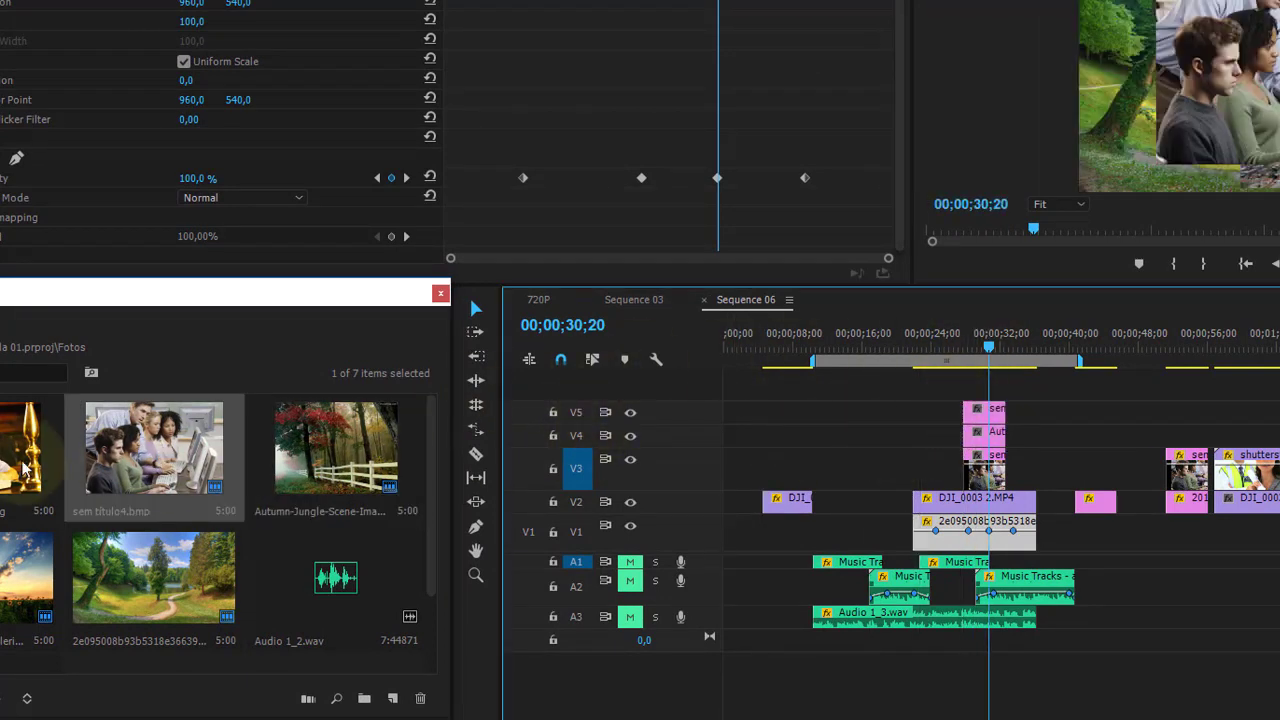
left_click_drag(22, 468, 972, 388)
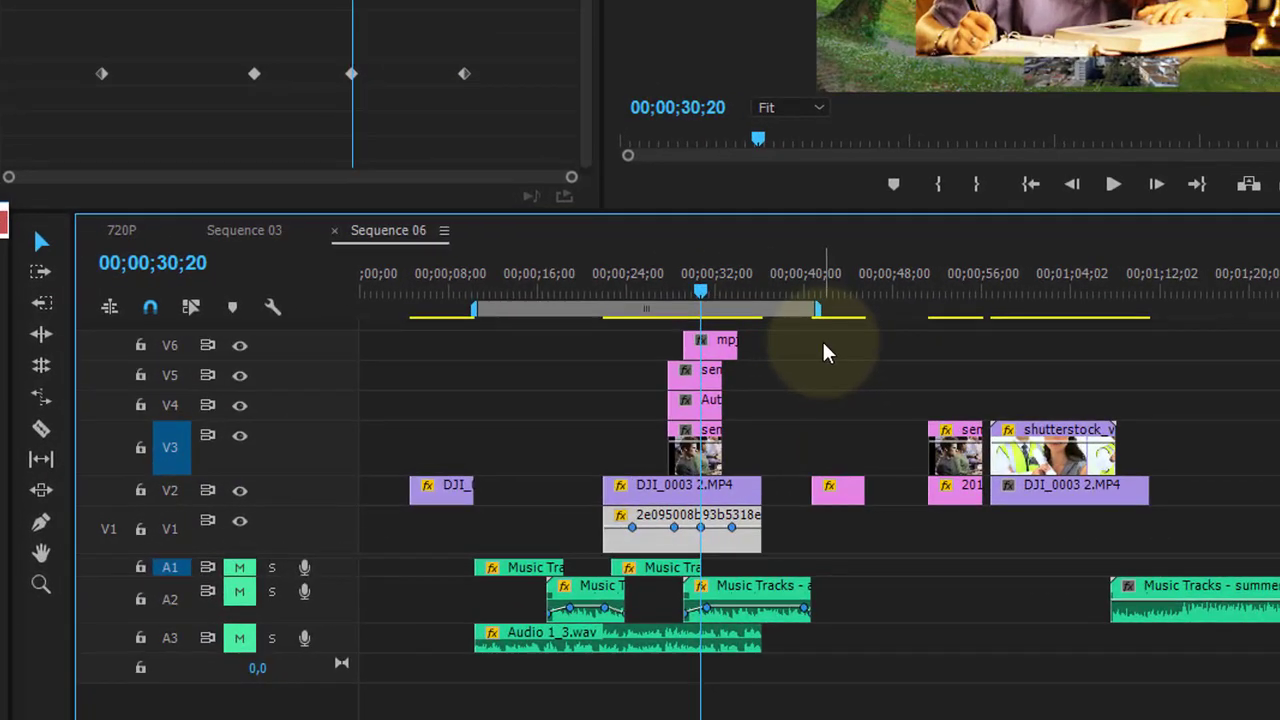
Delete the stacked image clips and drop Audio 1_2.wav below the existing audio tracks
left_click_drag(907, 363, 707, 450)
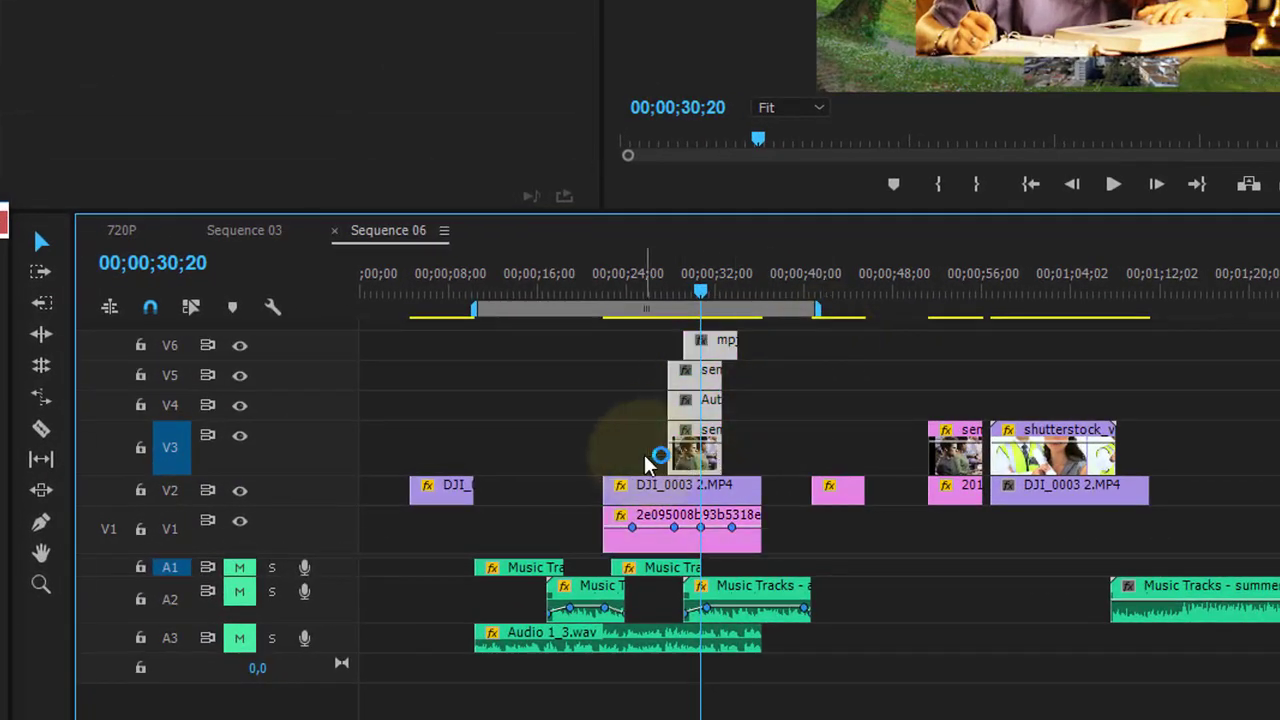
key("Delete")
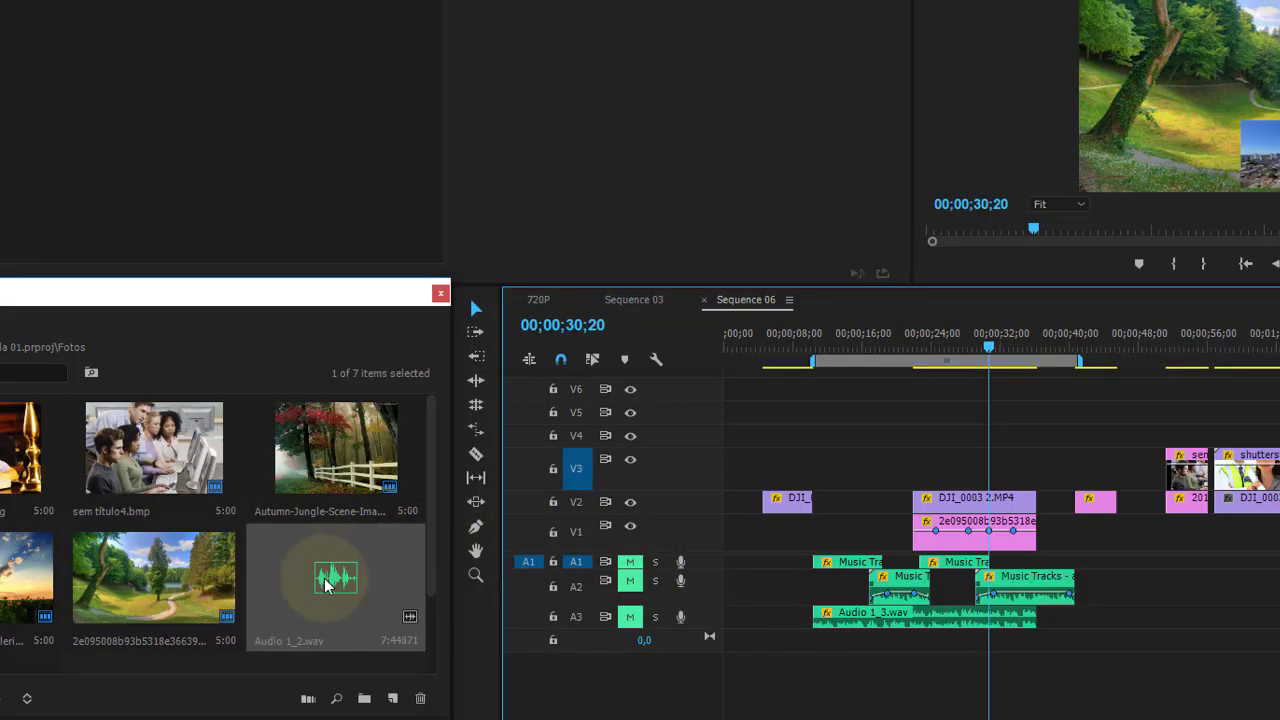
mouse_move(349, 566)
left_mouse_down()
mouse_move(336, 582)
mouse_move(866, 641)
mouse_move(771, 653)
mouse_move(901, 675)
left_mouse_up()
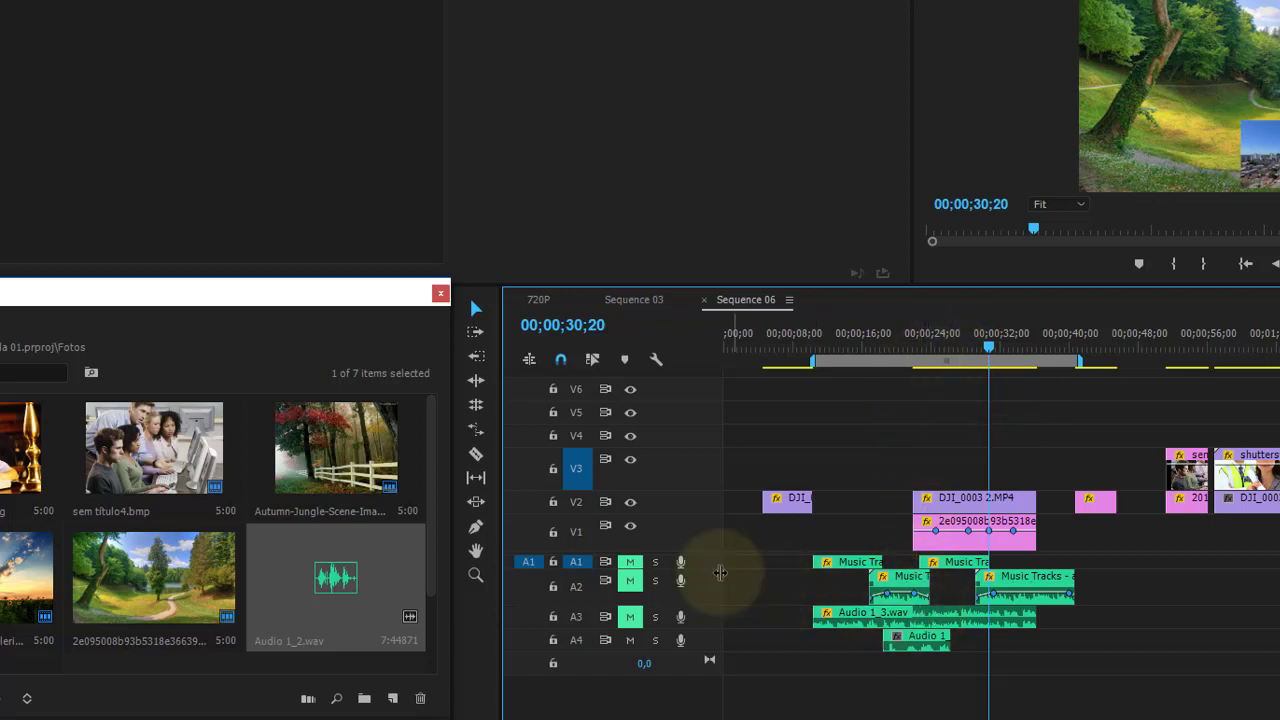
Add a new empty video track V7 above V6
right_click(700, 530)
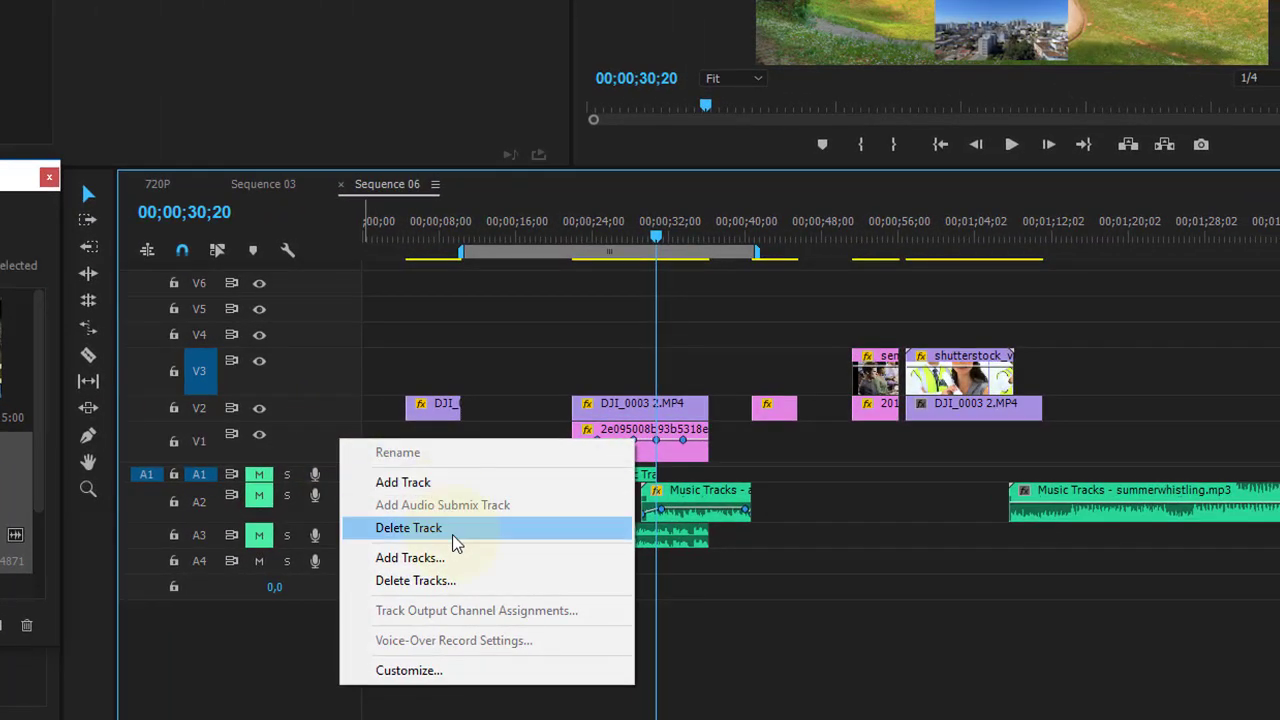
left_click(357, 366)
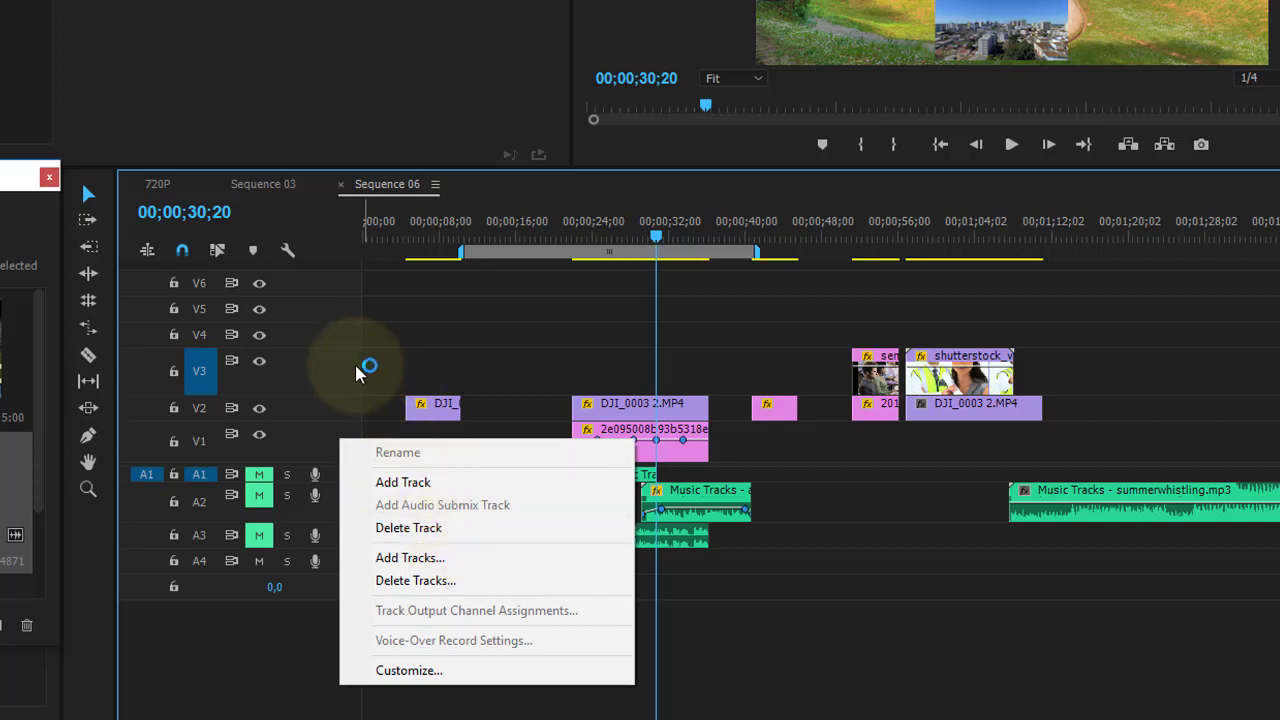
right_click(329, 286)
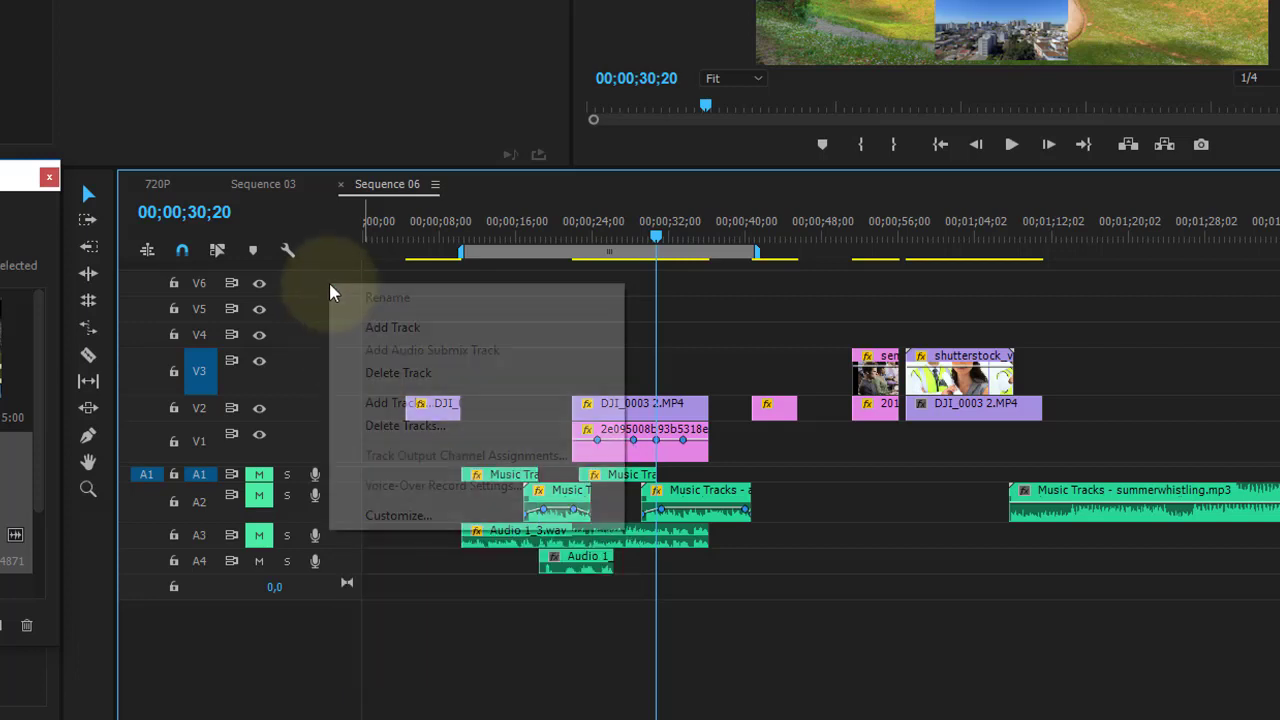
left_click(406, 327)
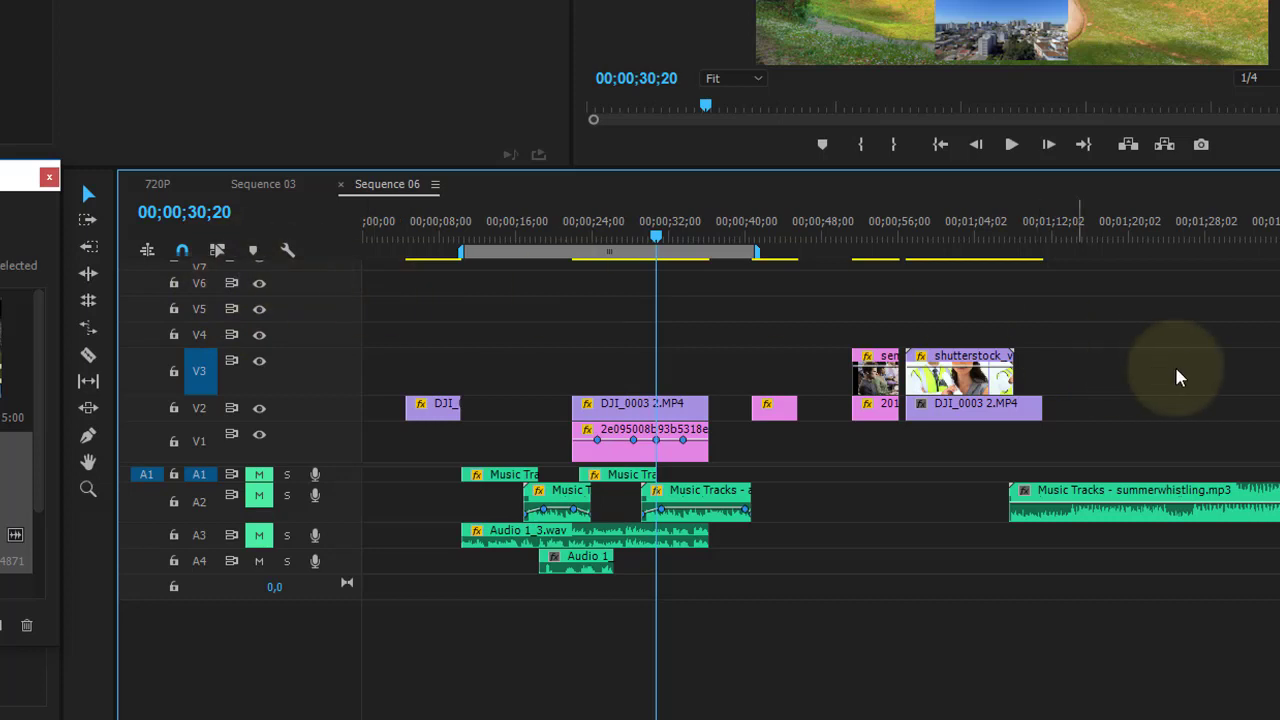
left_click_drag(1275, 340, 1275, 265)
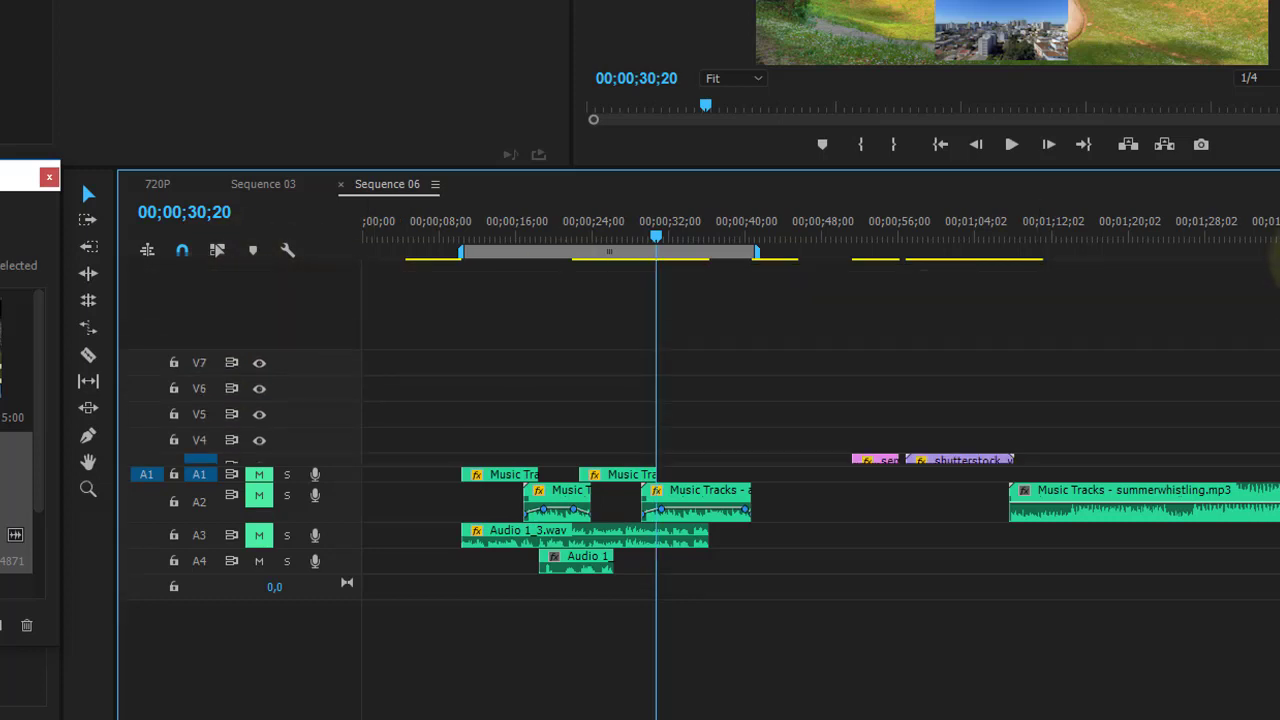
Select the Audio 1 clip on track A4
right_click(338, 566)
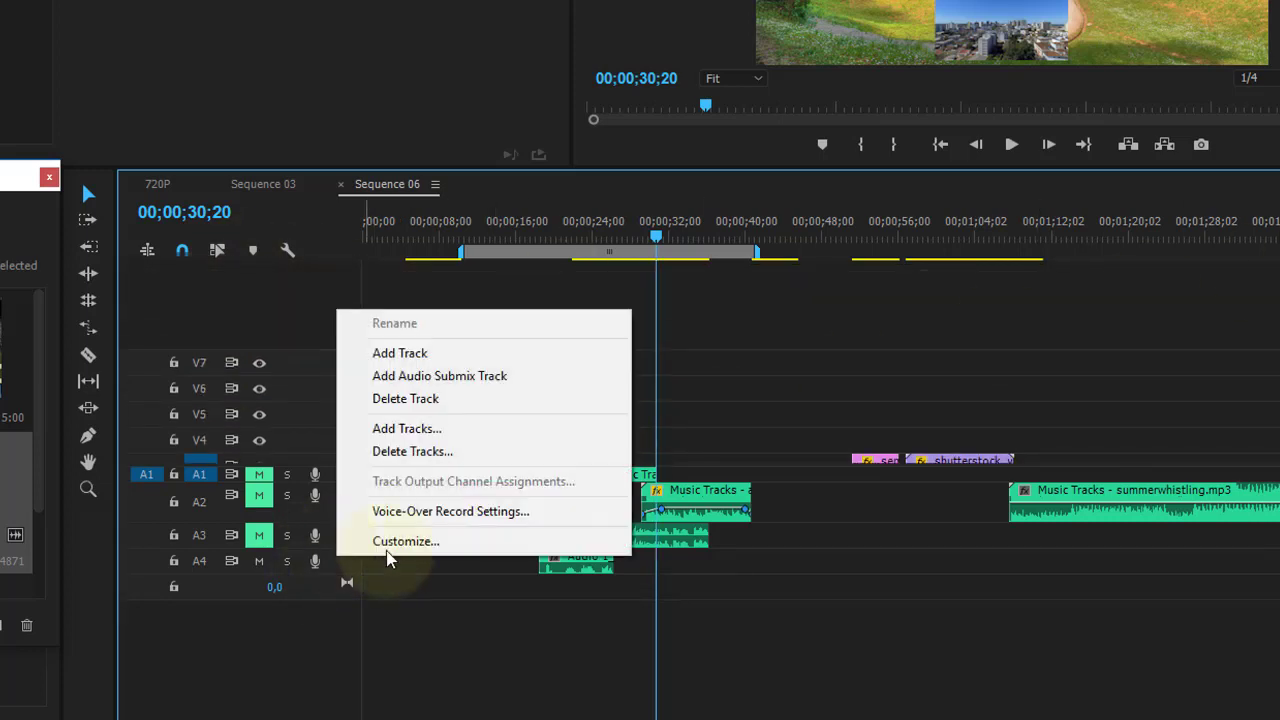
left_click(525, 586)
left_click(571, 560)
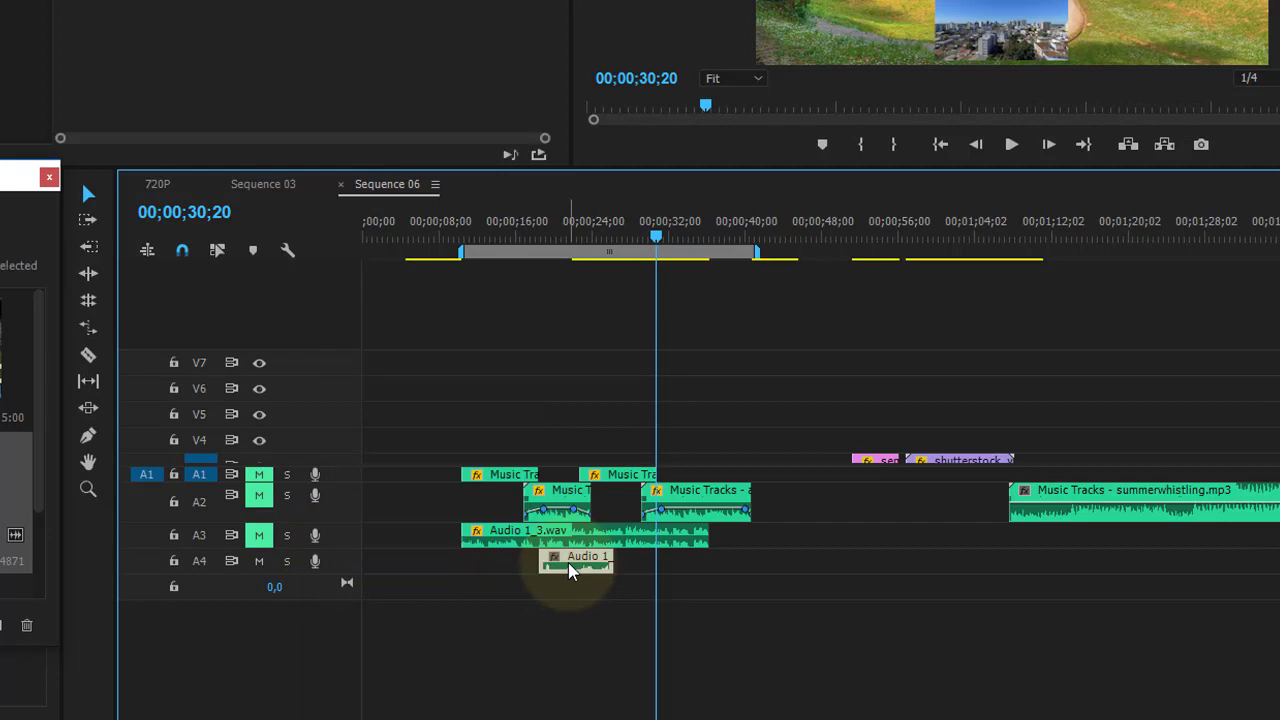
Insert two empty audio tracks, at A4 and at A3
right_click(346, 546)
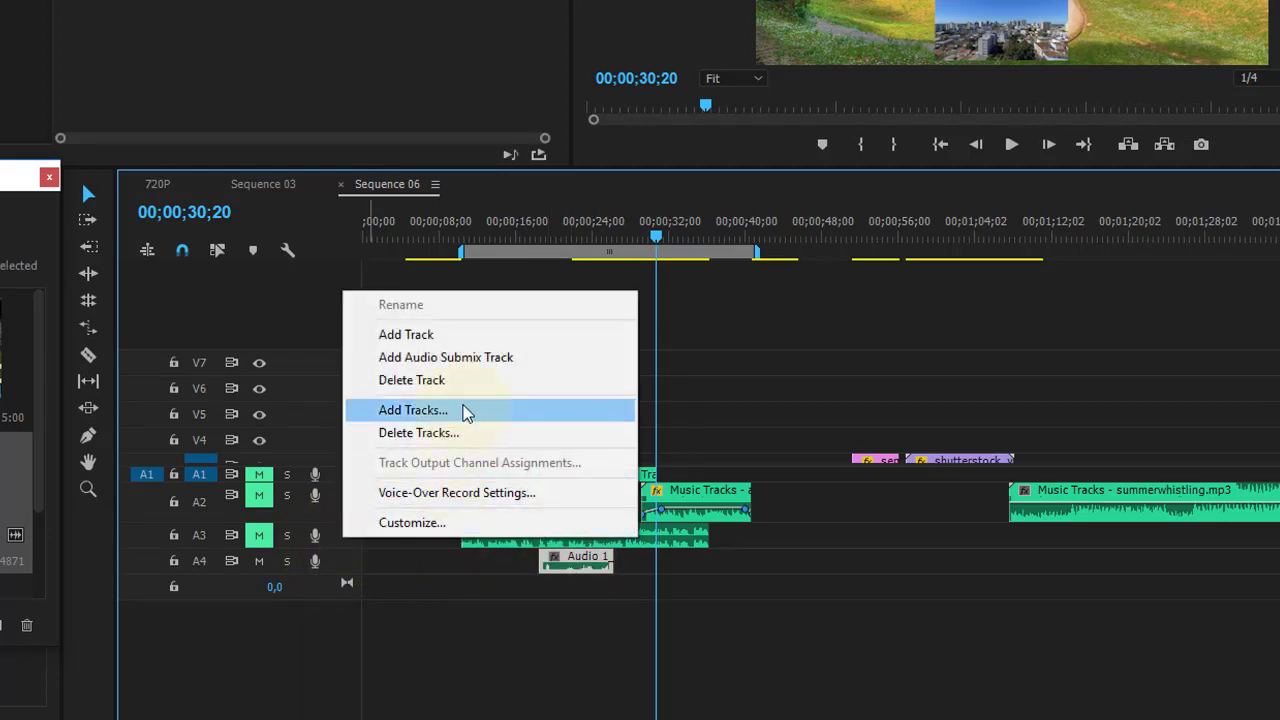
left_click(460, 336)
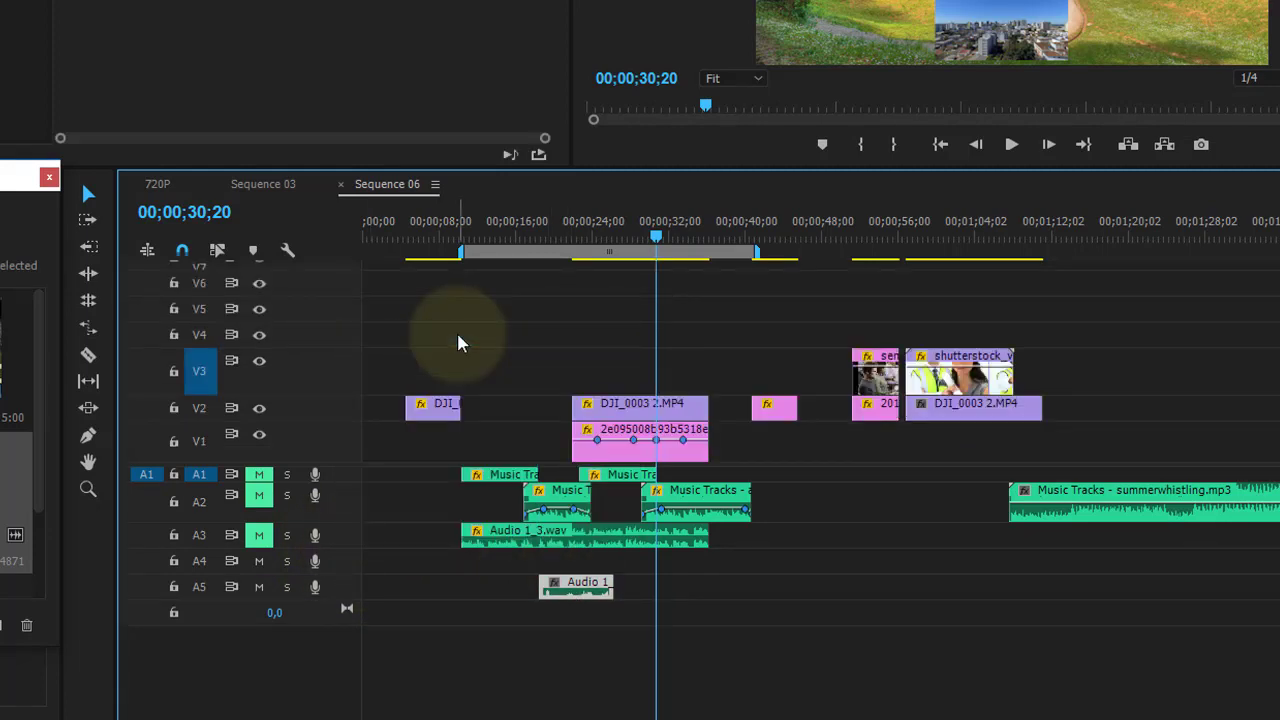
right_click(344, 502)
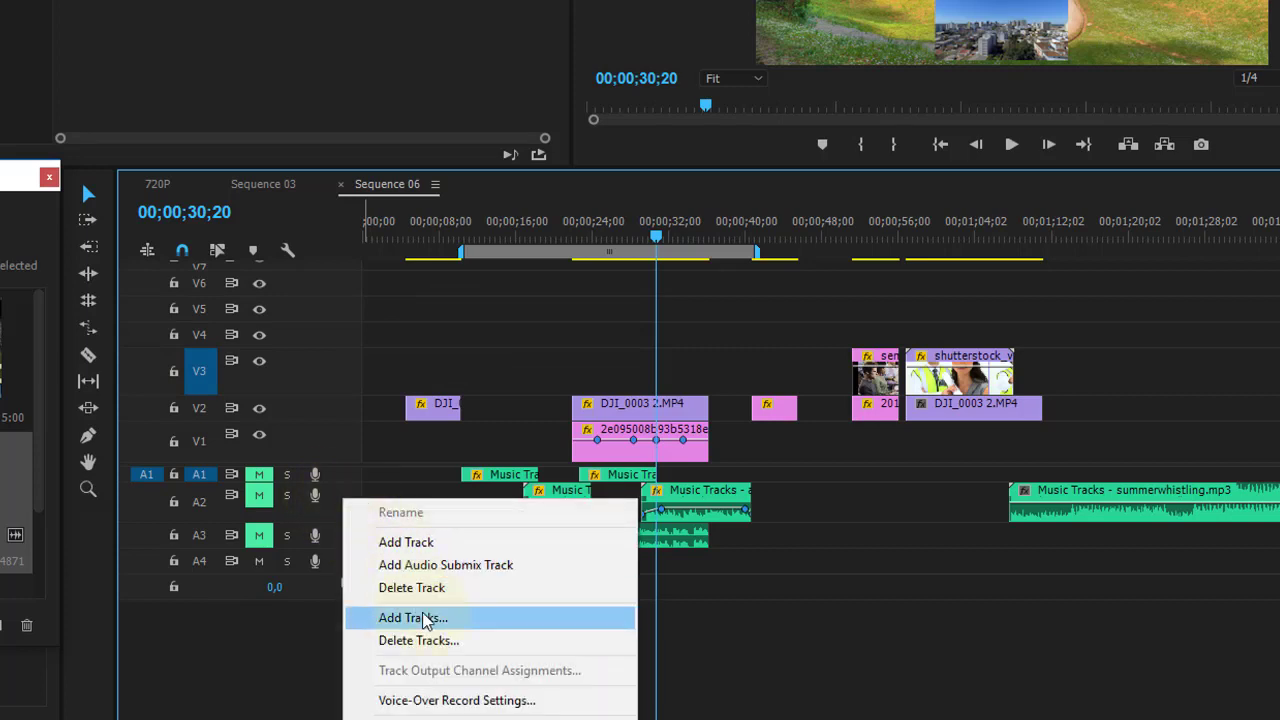
left_click(443, 548)
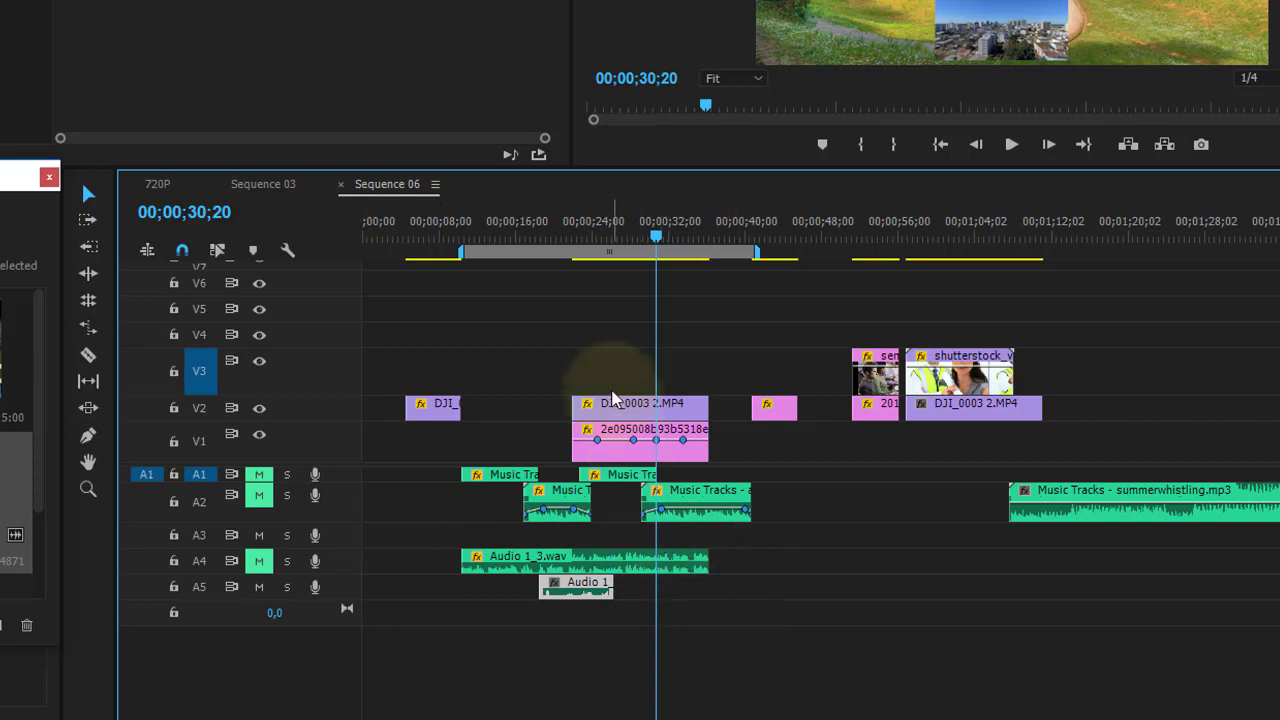
Add one more video track from the video track header options
left_click(618, 410)
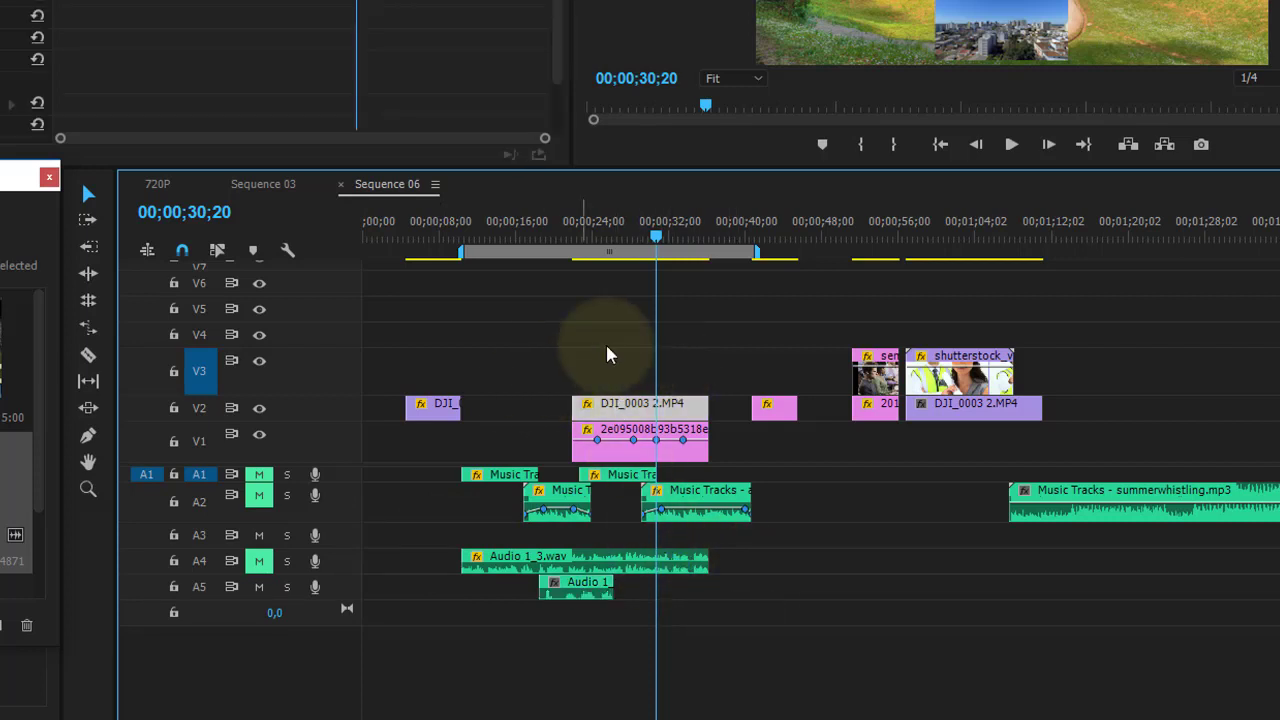
left_click(343, 379)
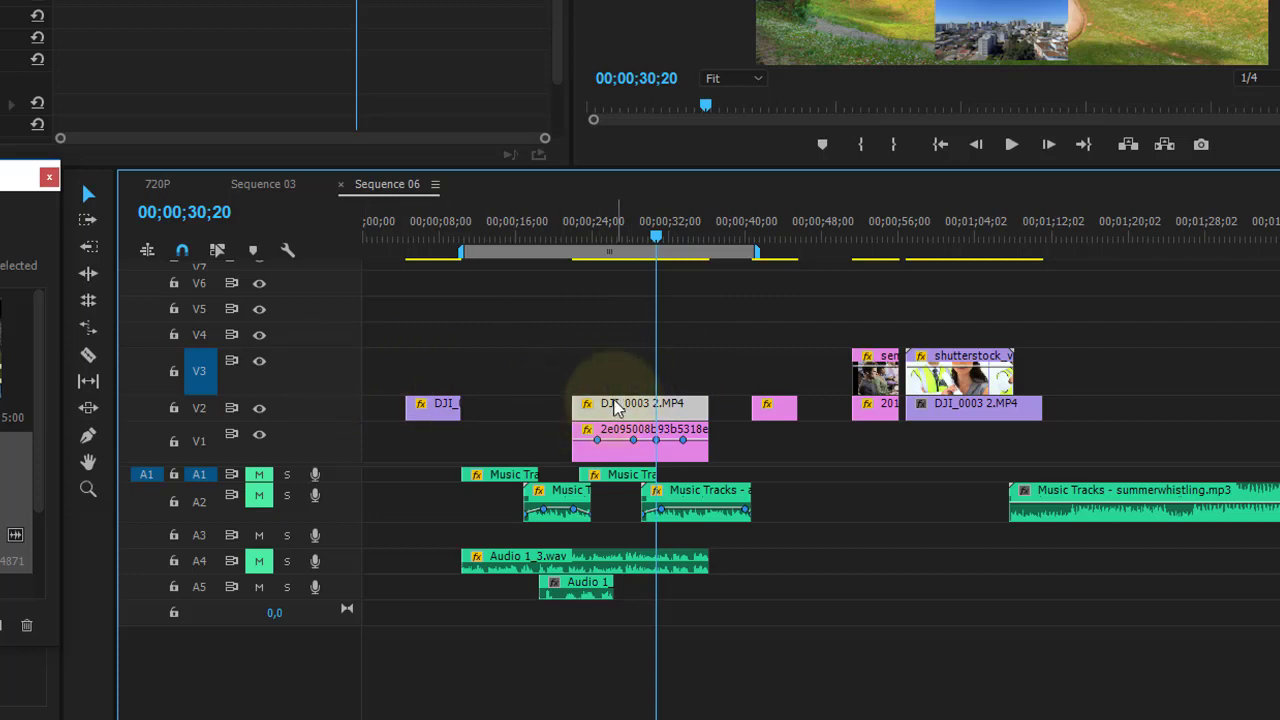
right_click(331, 378)
left_click(443, 424)
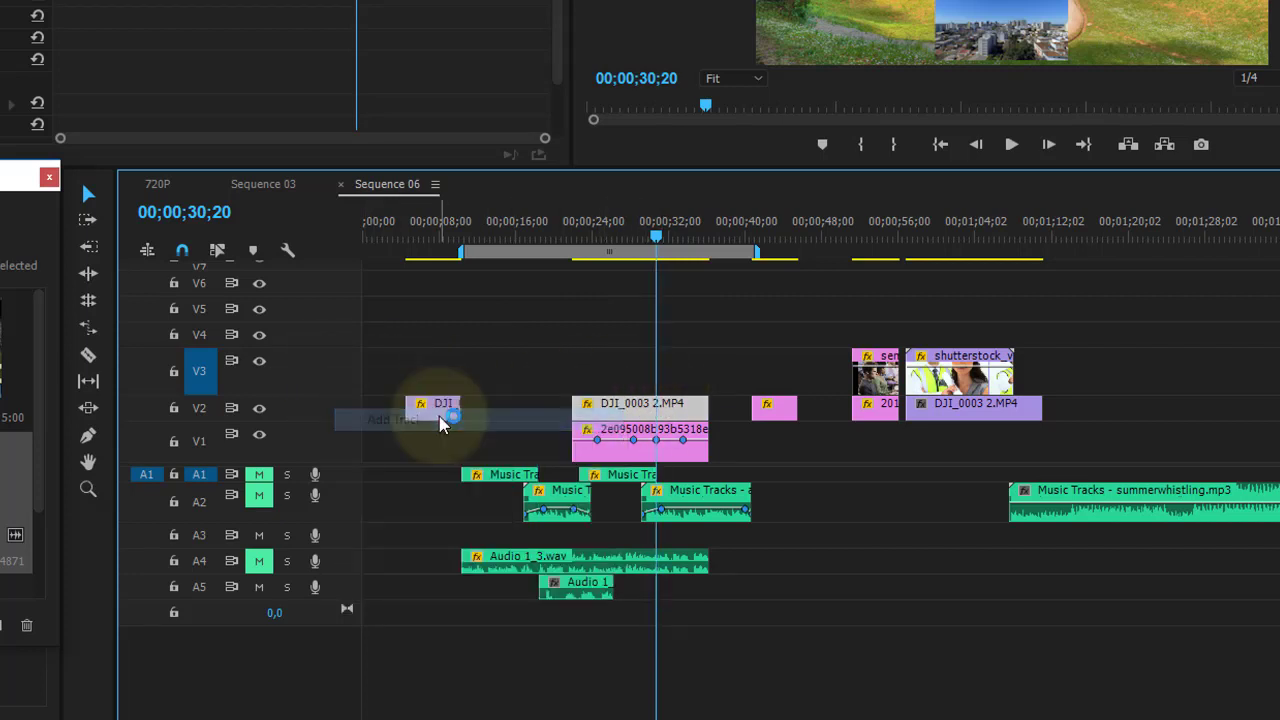
Add a new audio track after A4, below the Audio 1_3.wav clip
left_click(568, 570)
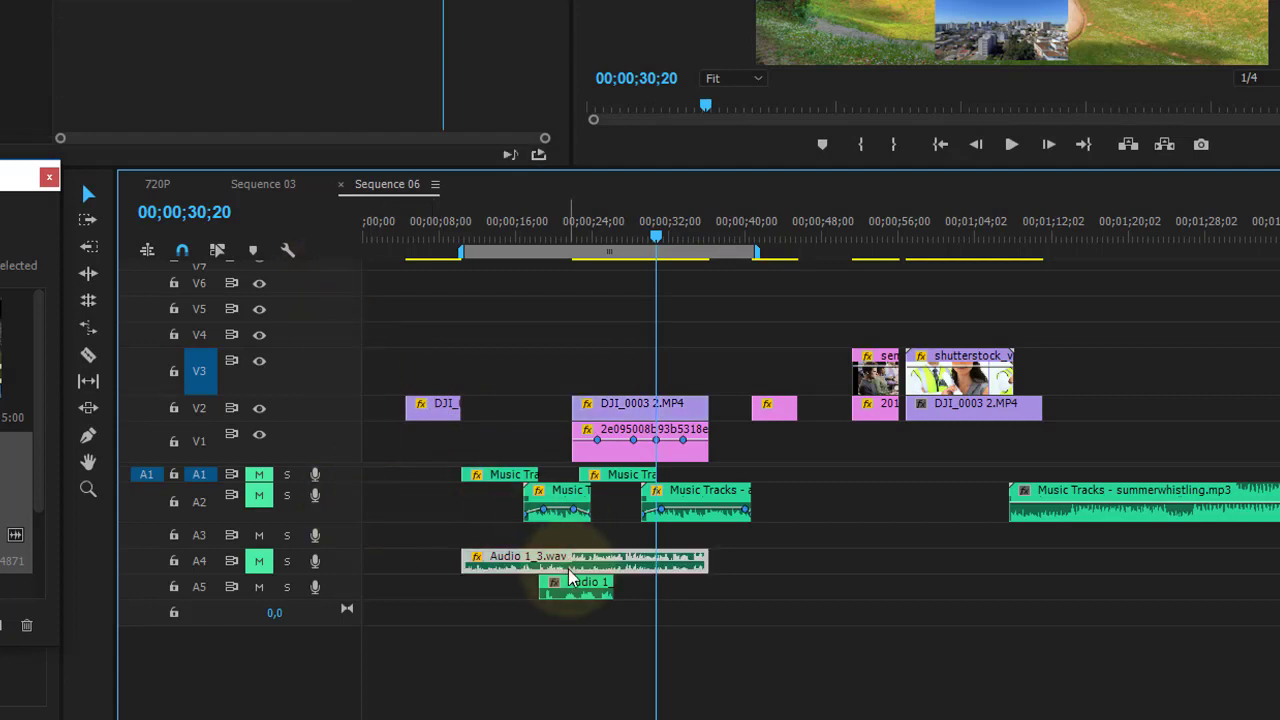
right_click(343, 567)
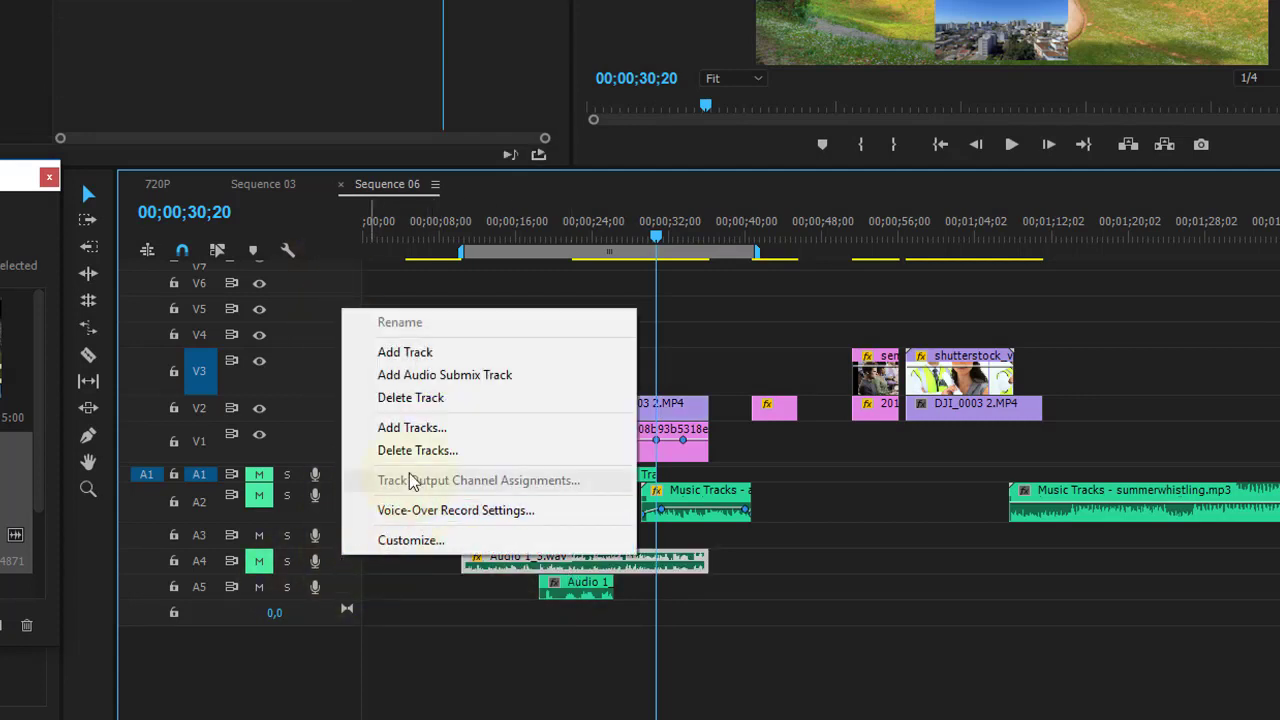
left_click(432, 356)
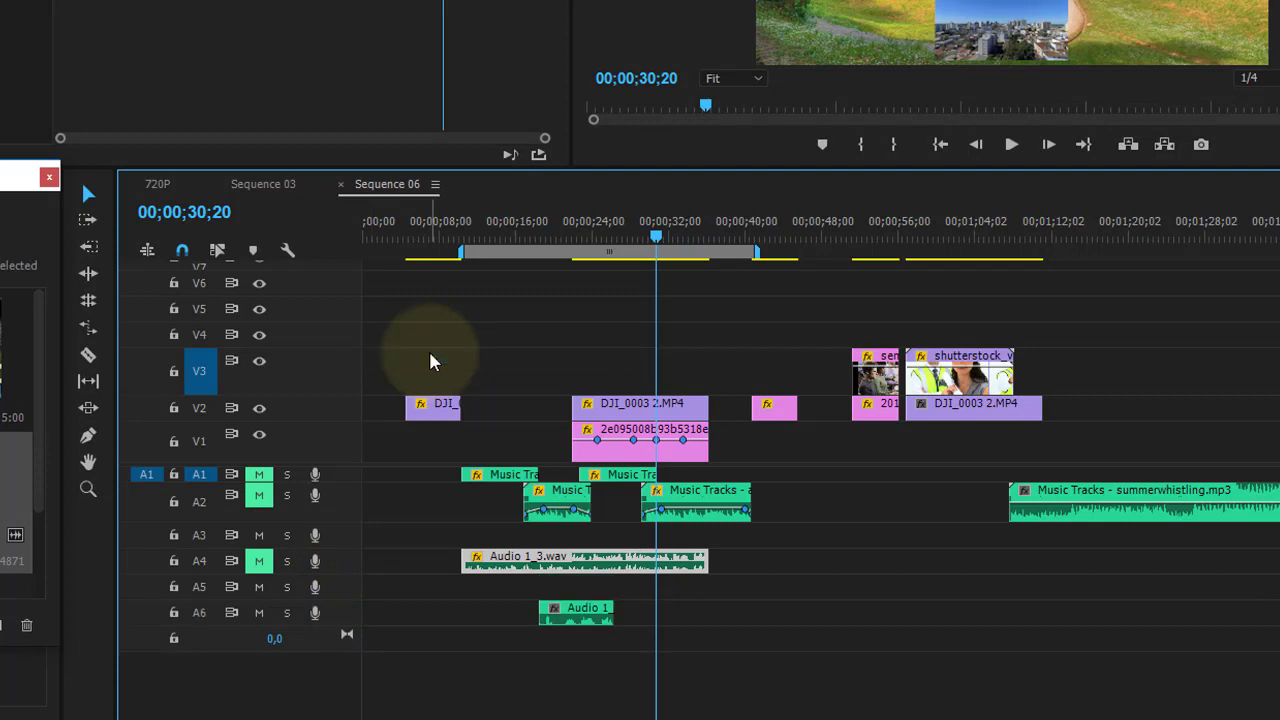
right_click(344, 504)
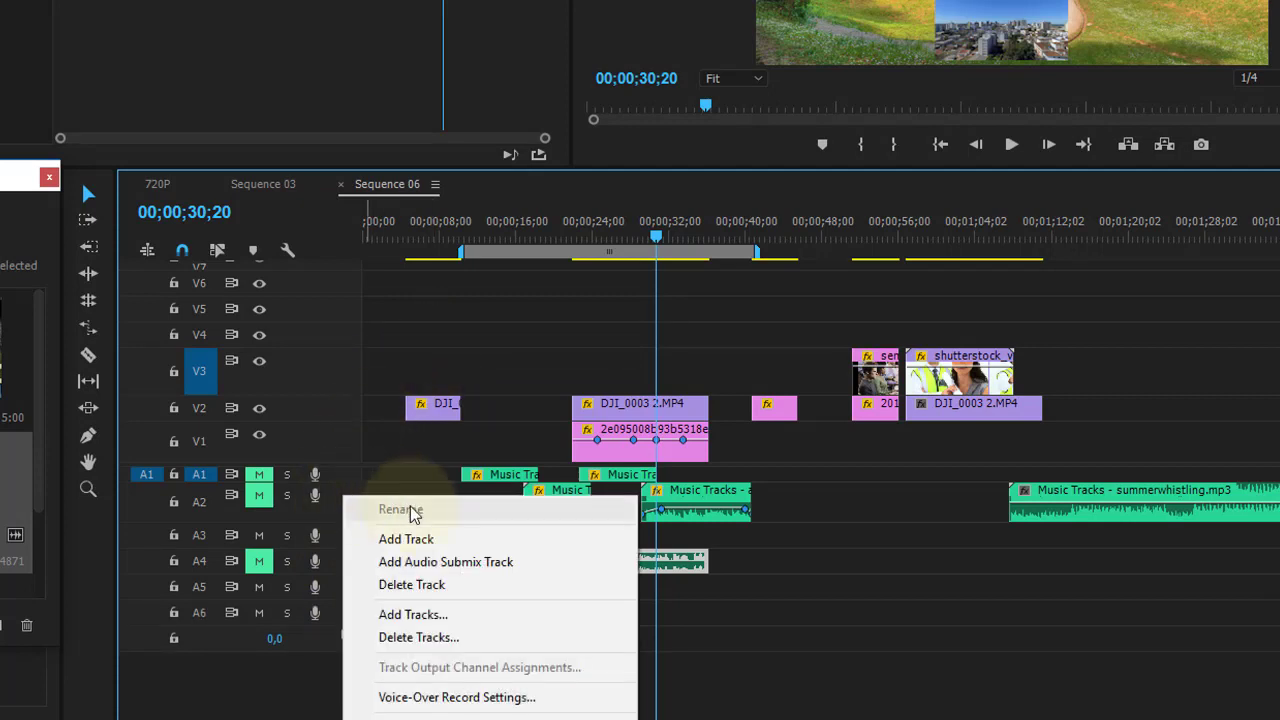
left_click(478, 616)
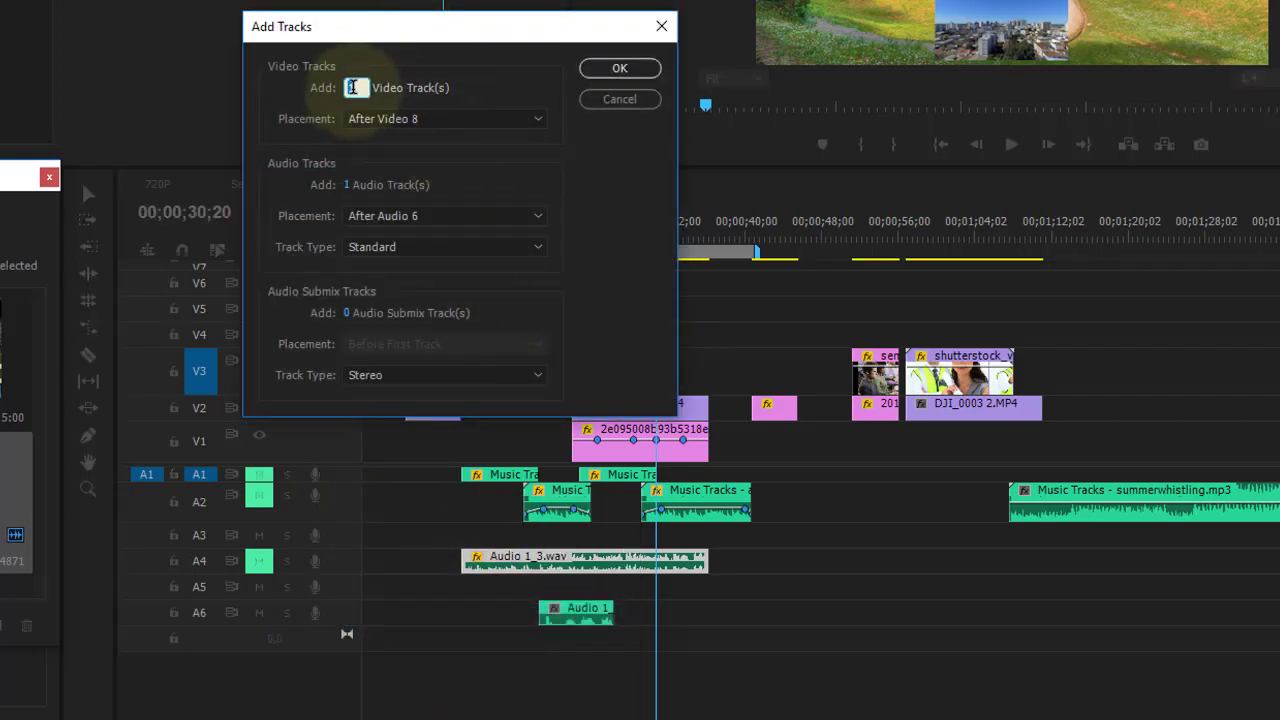
Add 5 video tracks after Video 8 and 3 audio tracks after Audio 6
double_click(349, 88)
type("5")
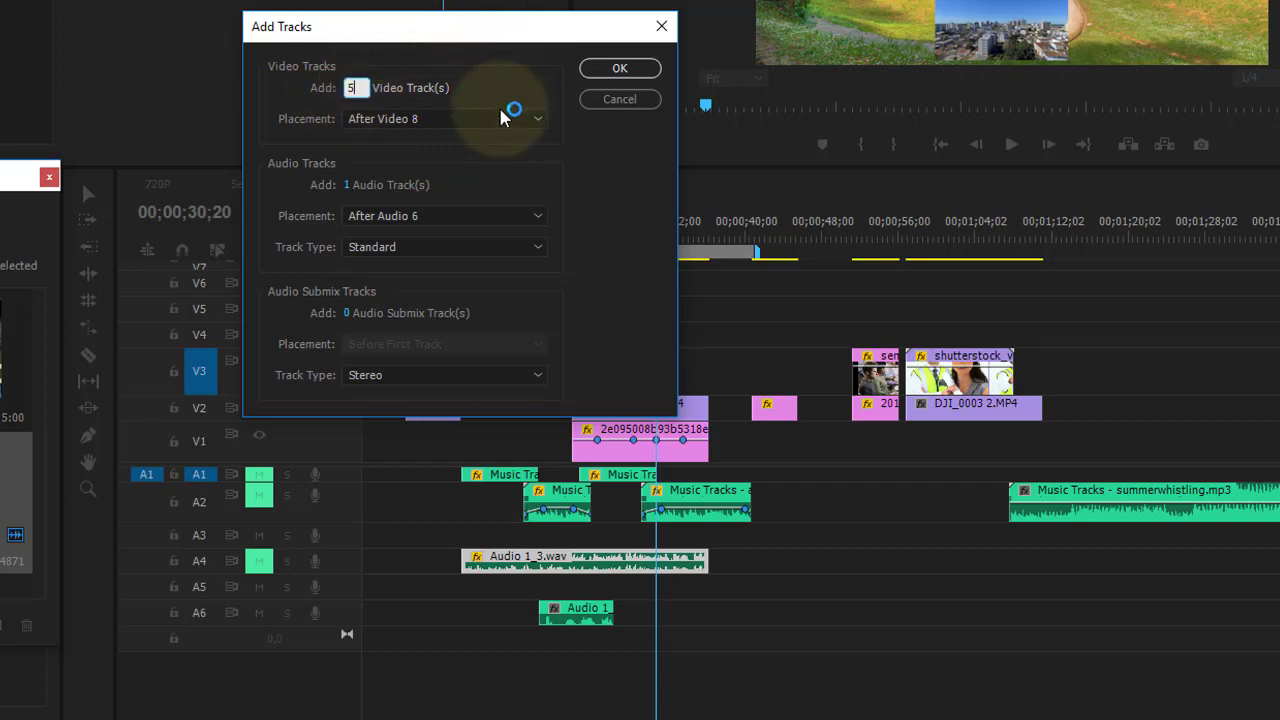
left_click(538, 119)
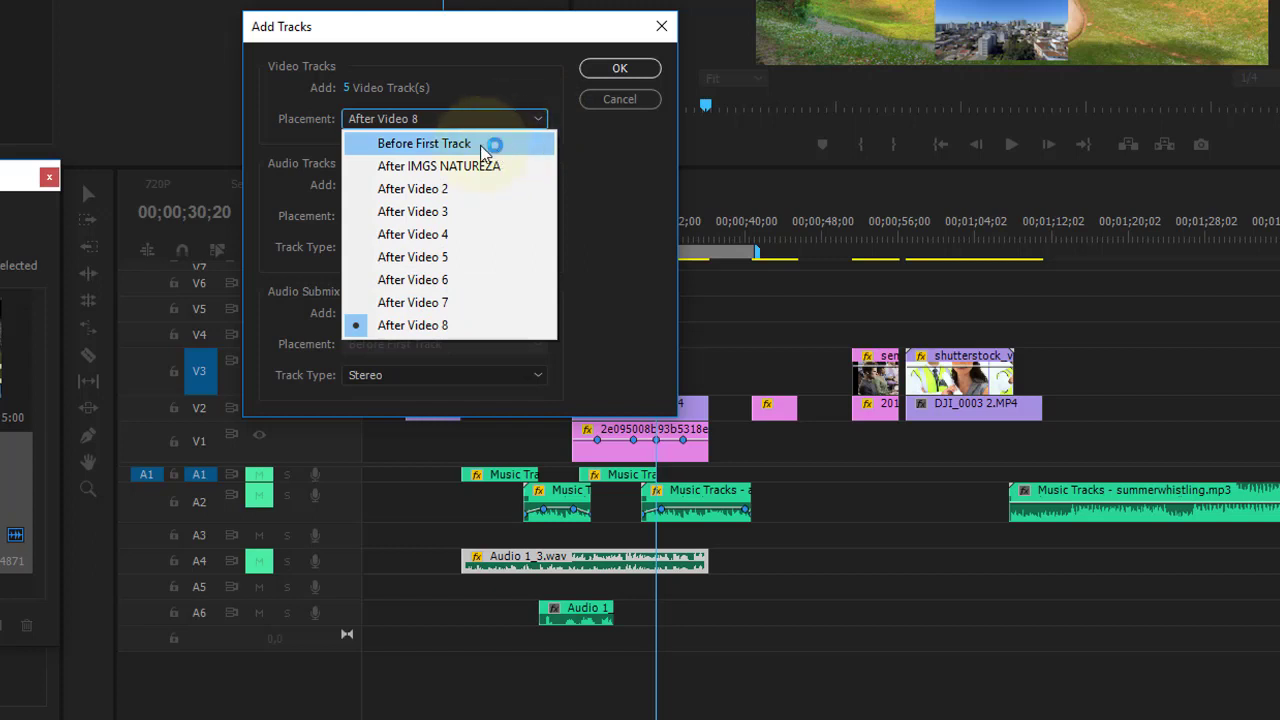
left_click(543, 91)
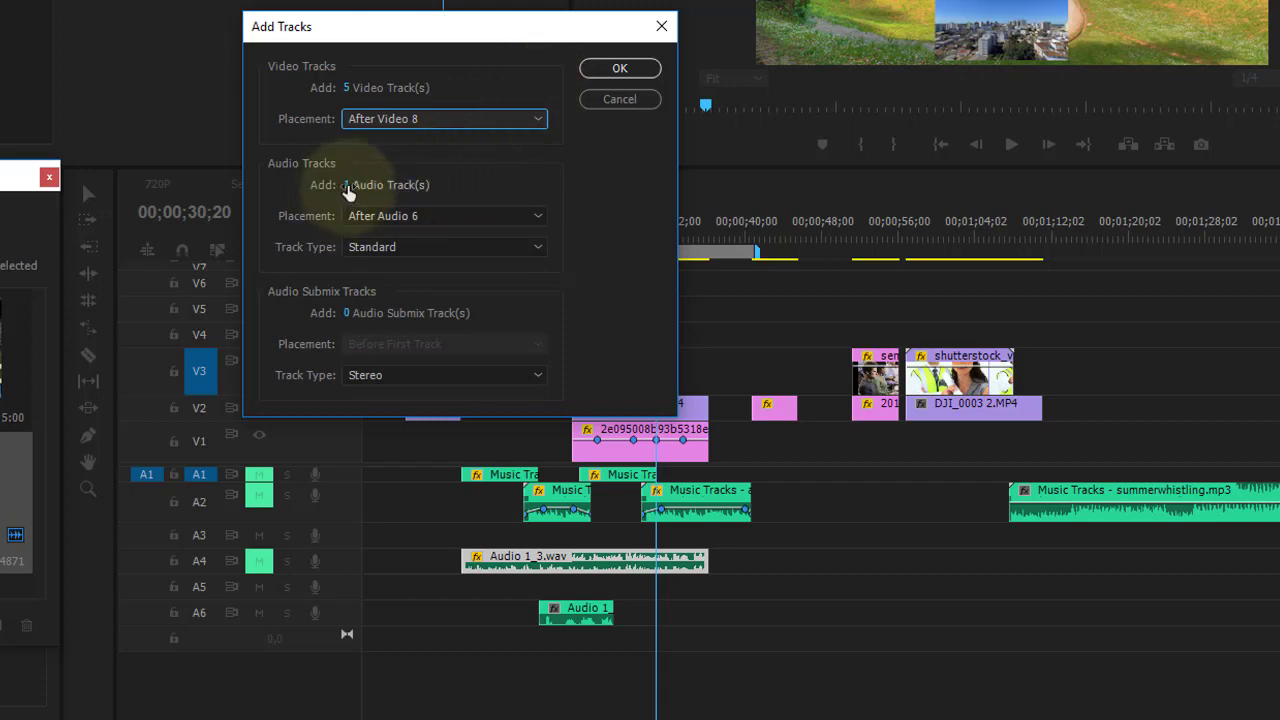
left_click(348, 186)
type("3")
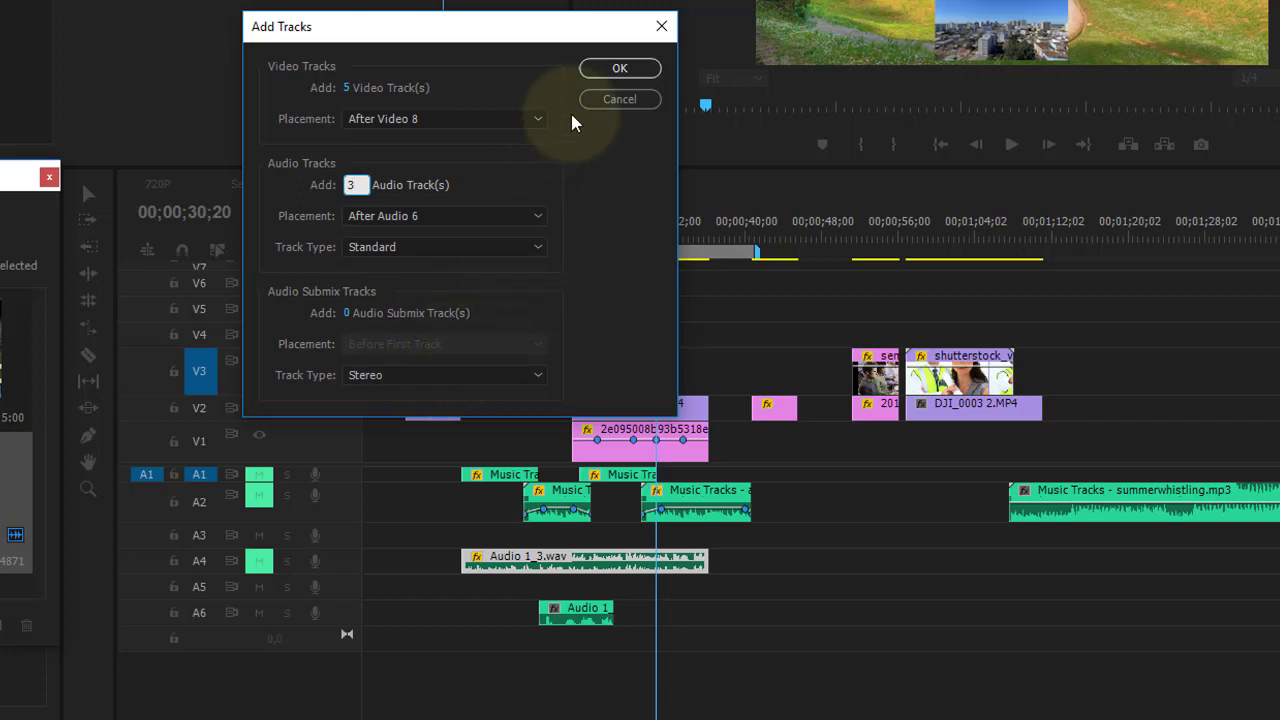
left_click(606, 66)
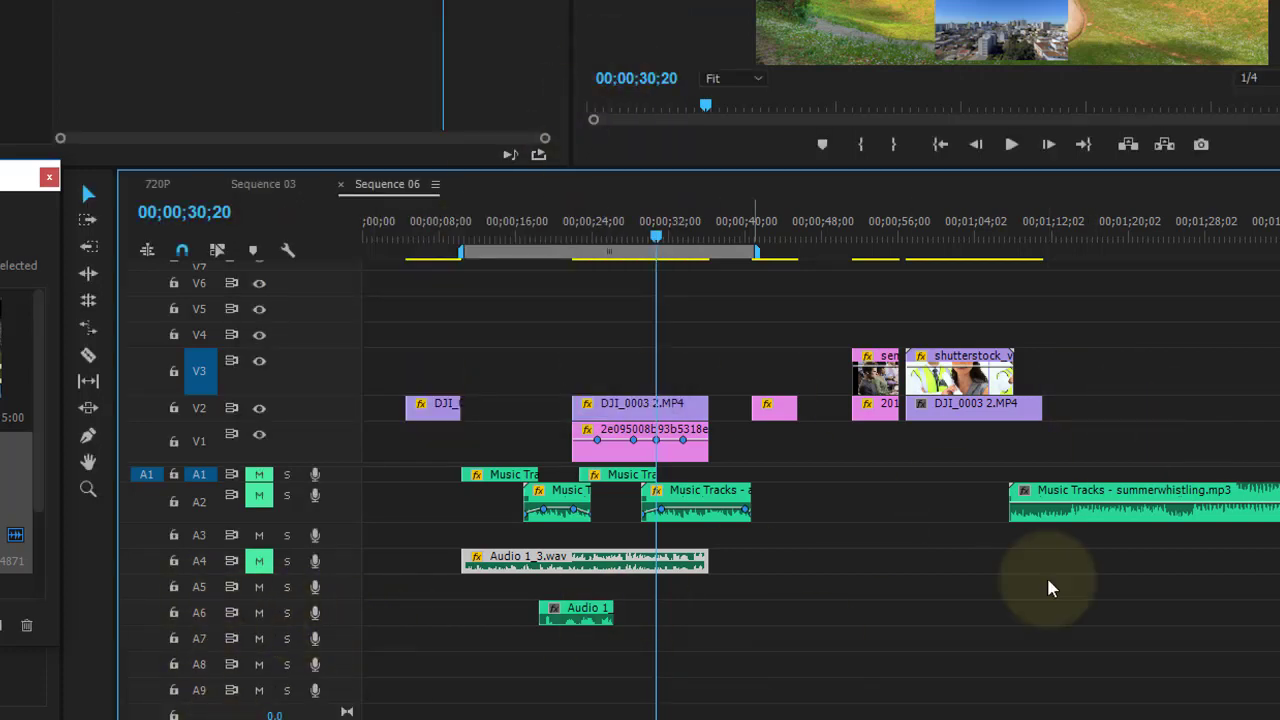
Scroll up to the empty upper video tracks and delete the first one
scroll(1222, 296, "up", 5)
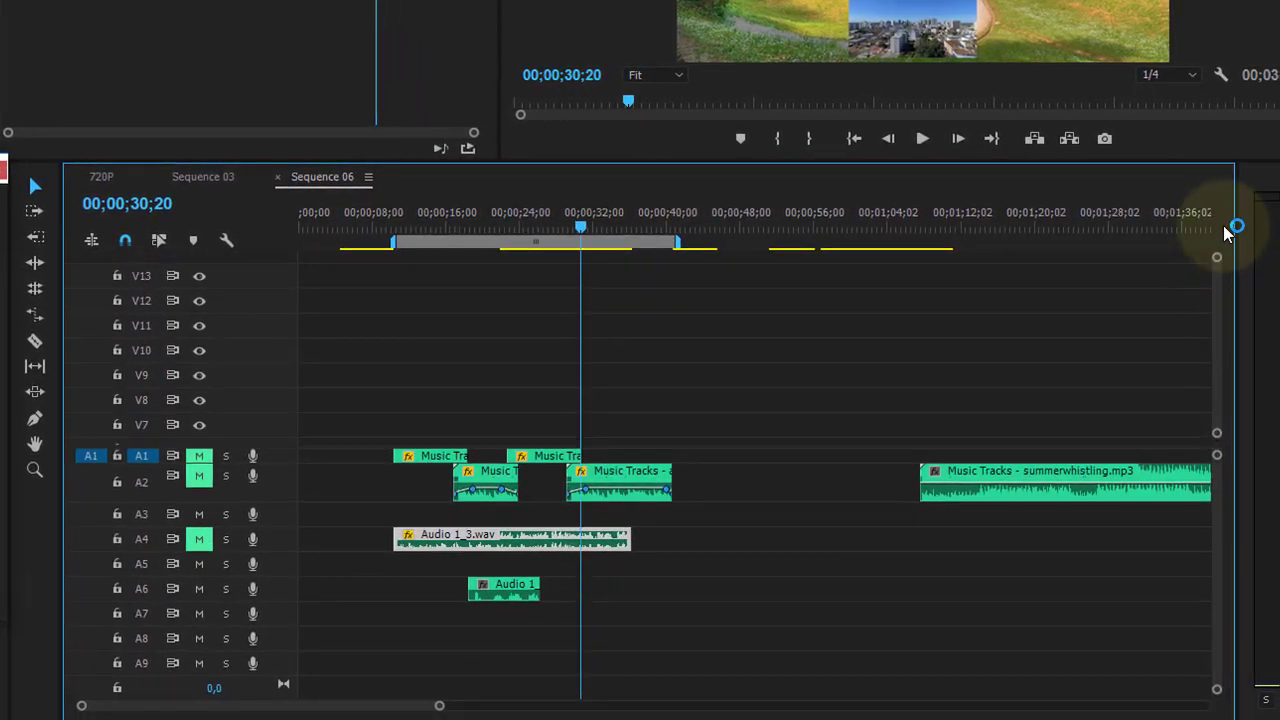
scroll(1228, 428, "down", 5)
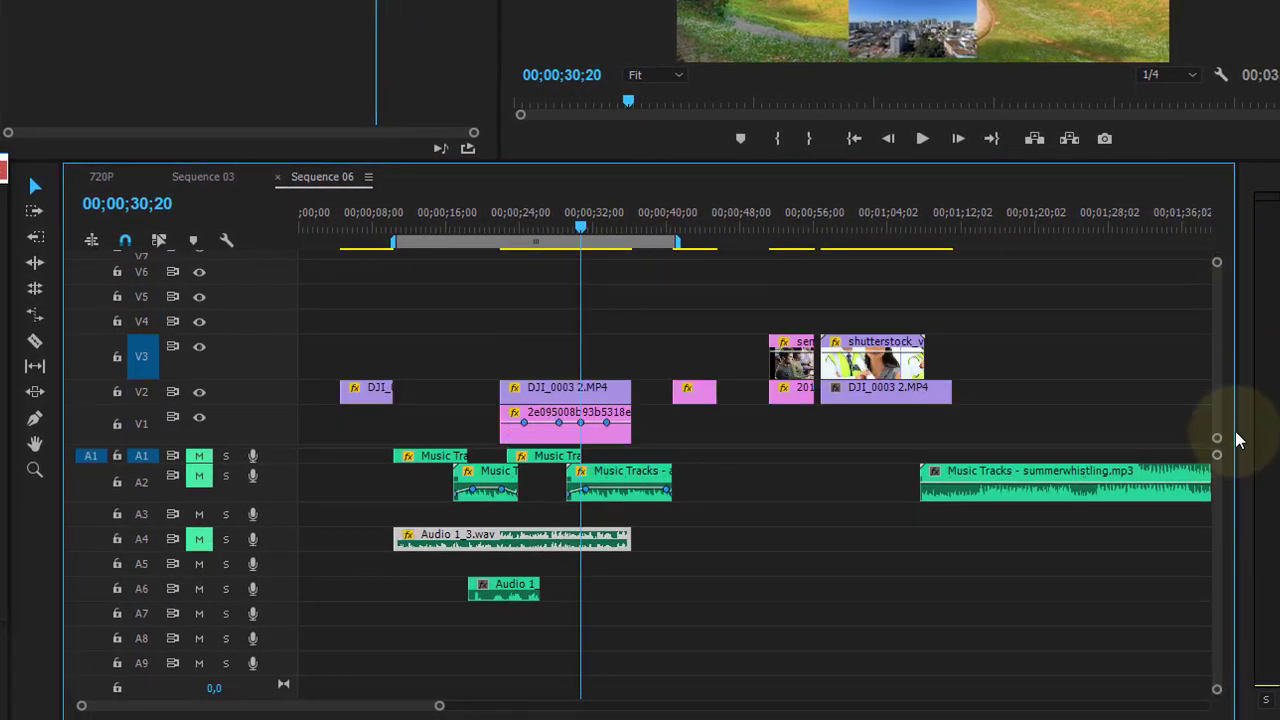
scroll(1240, 260, "up", 5)
scroll(1243, 457, "down", 5)
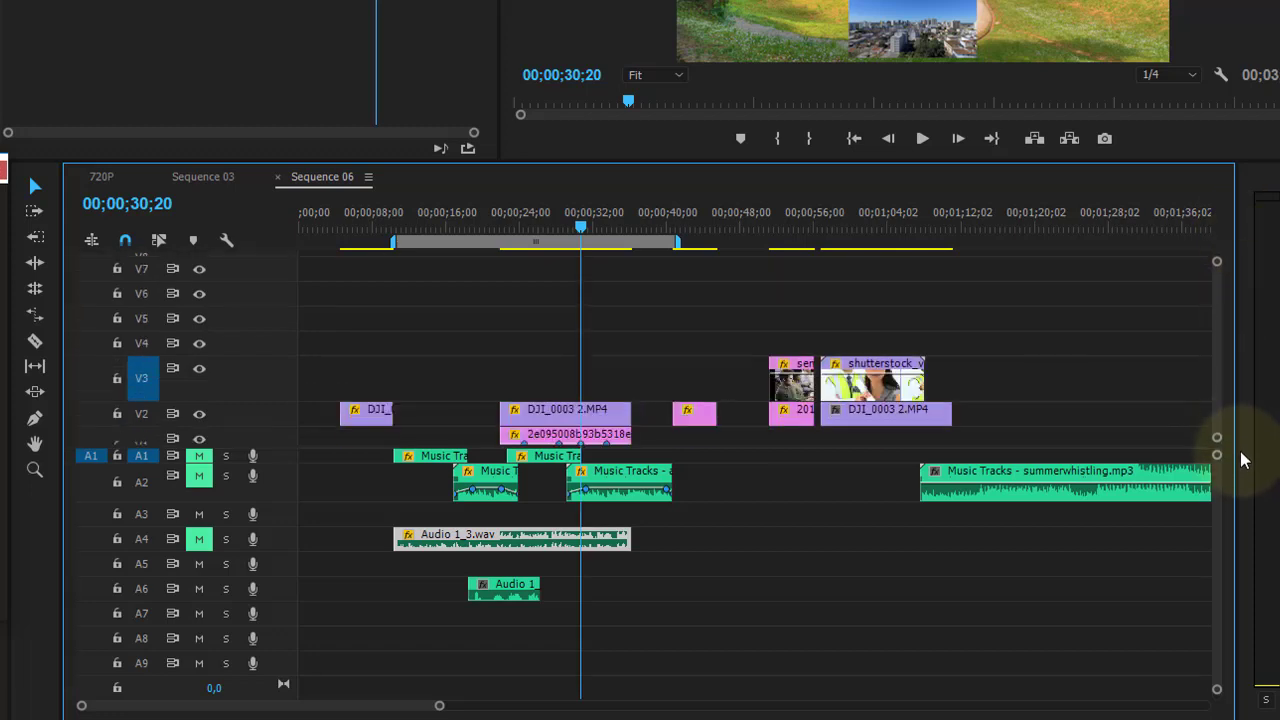
scroll(1240, 265, "up", 5)
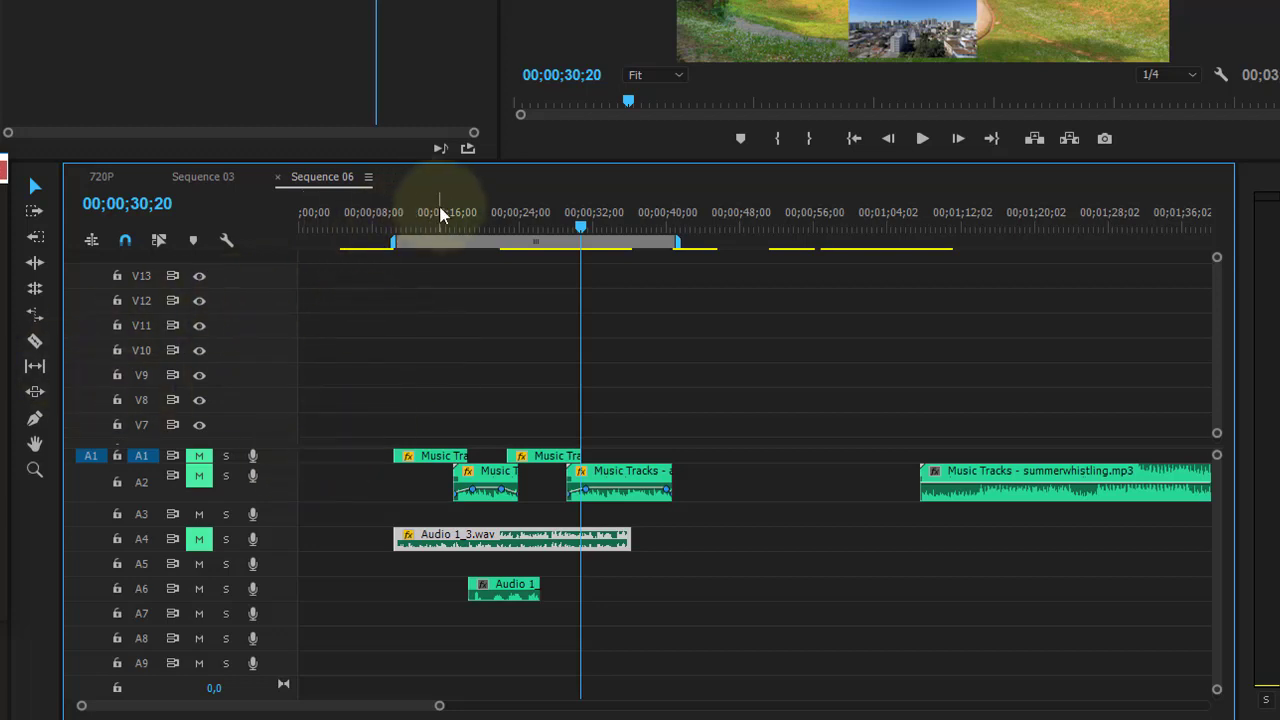
left_click(251, 383)
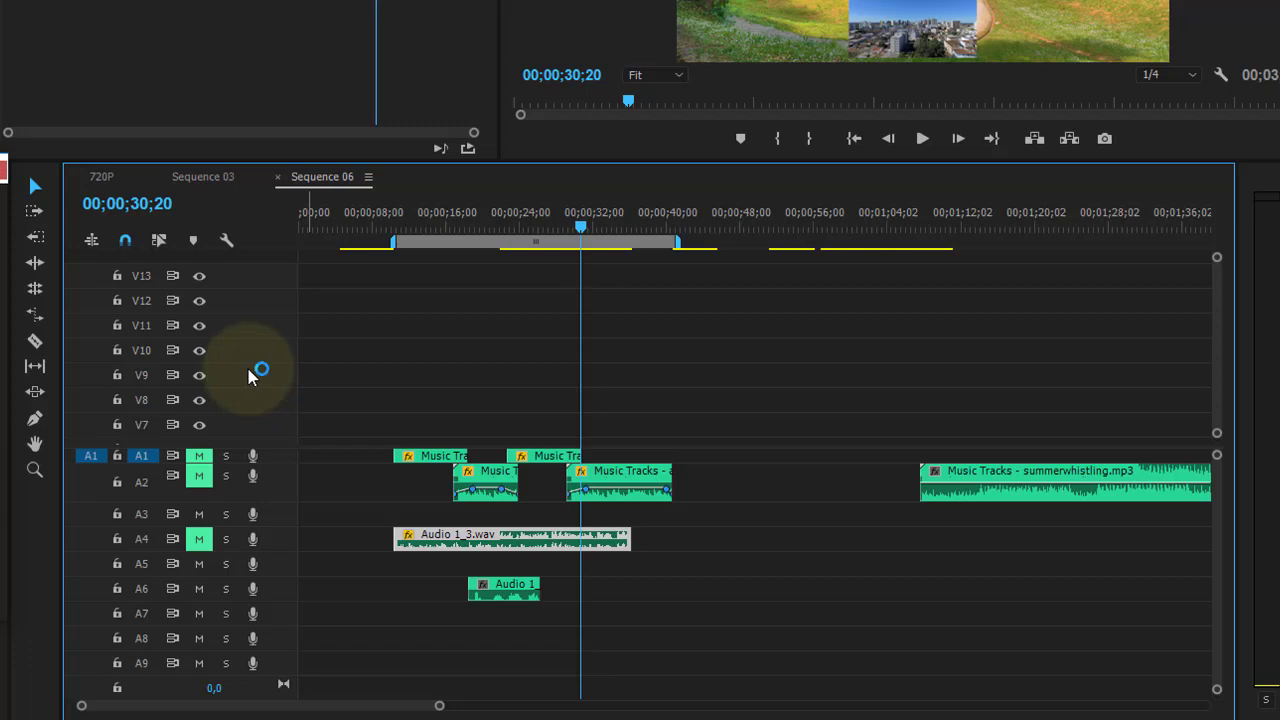
right_click(250, 305)
left_click(308, 393)
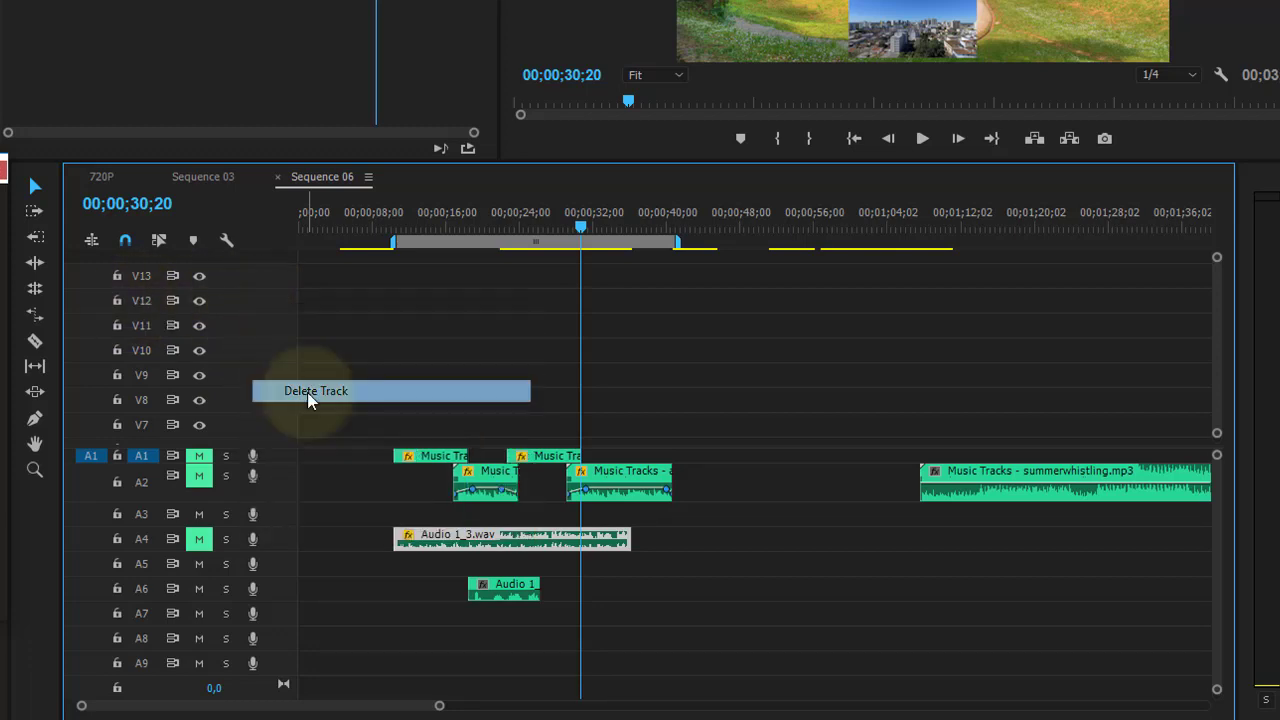
Delete two more empty video tracks above V7
right_click(278, 289)
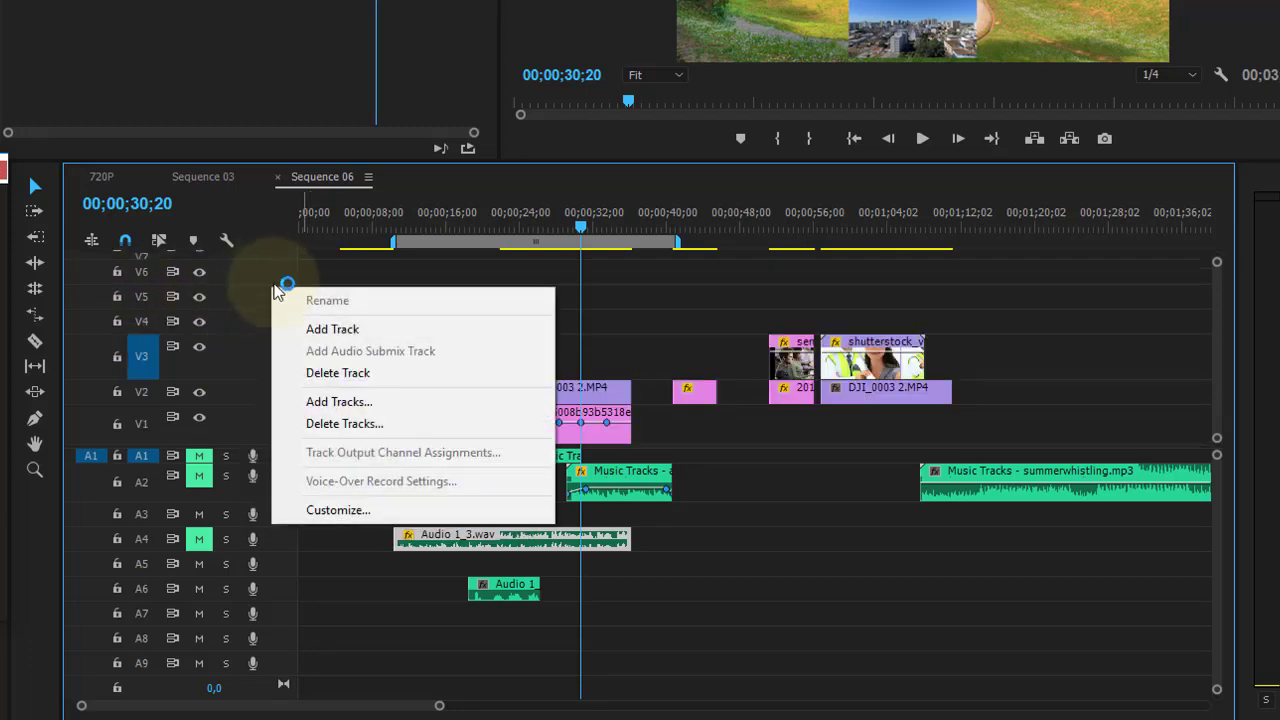
left_click(320, 372)
right_click(280, 268)
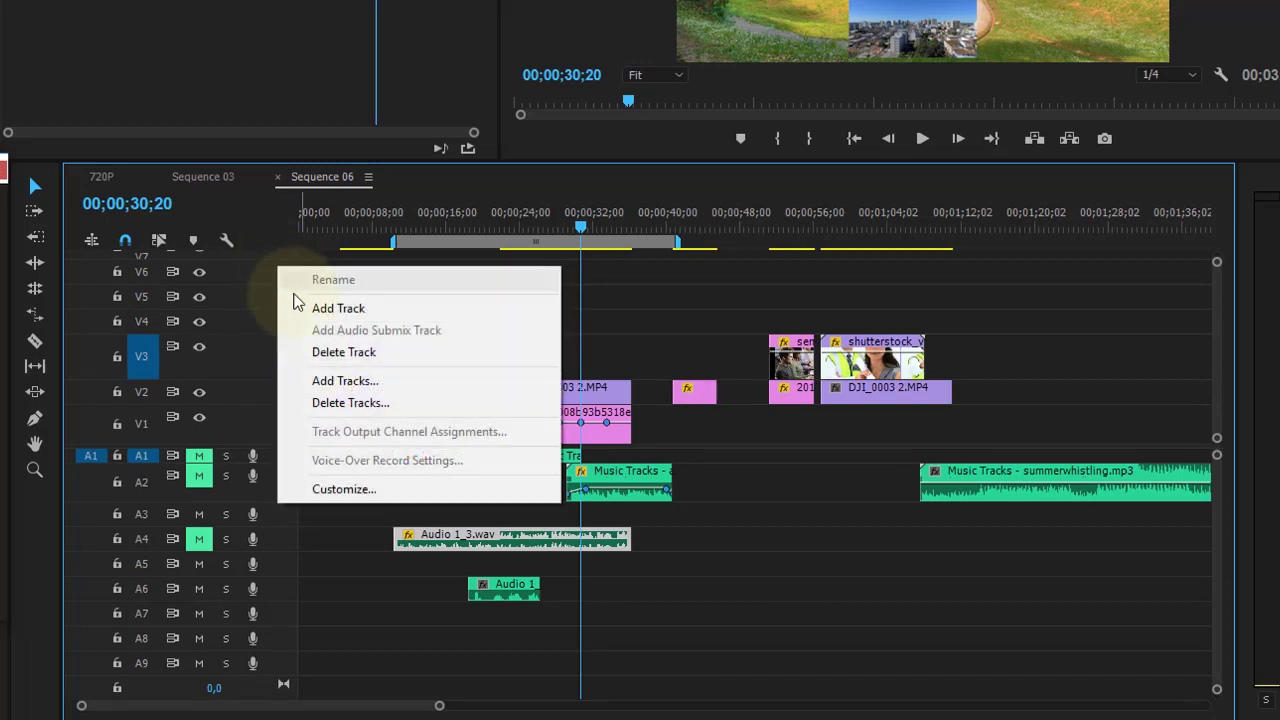
left_click(348, 352)
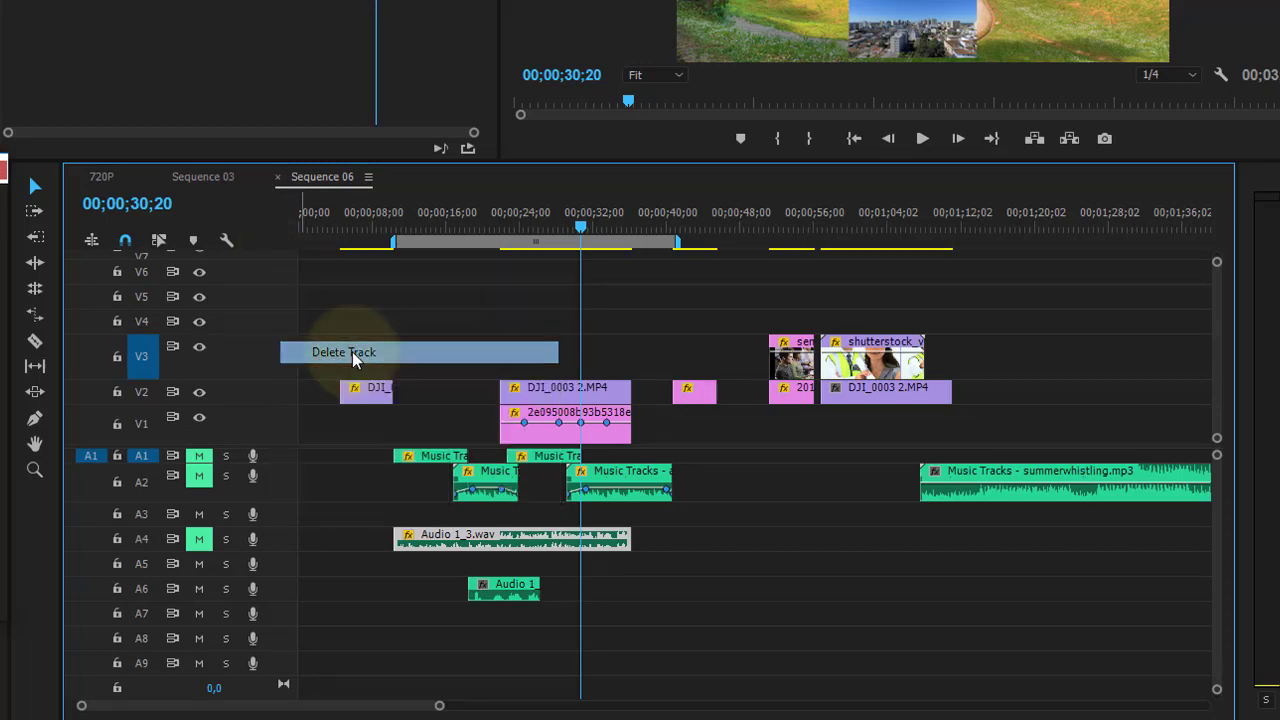
right_click(251, 275)
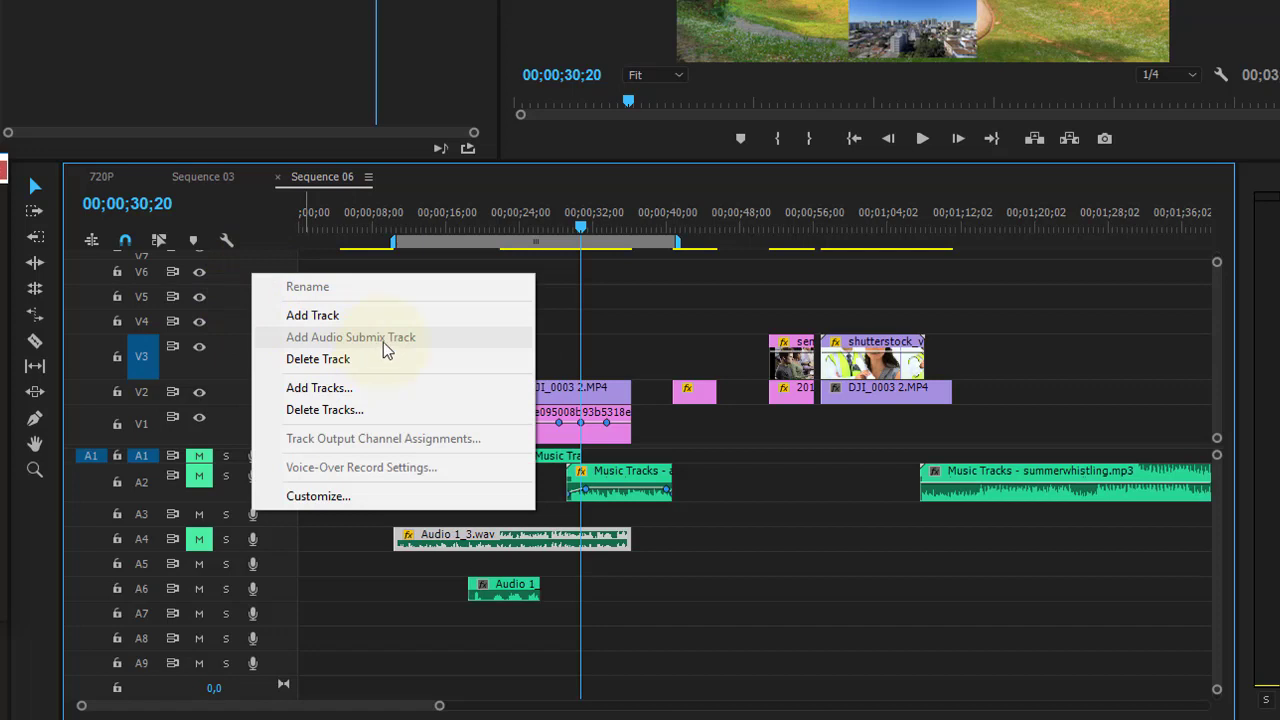
In Delete Tracks, enable video and audio deletion, choose Video 7 and Audio 9, confirm
left_click(377, 410)
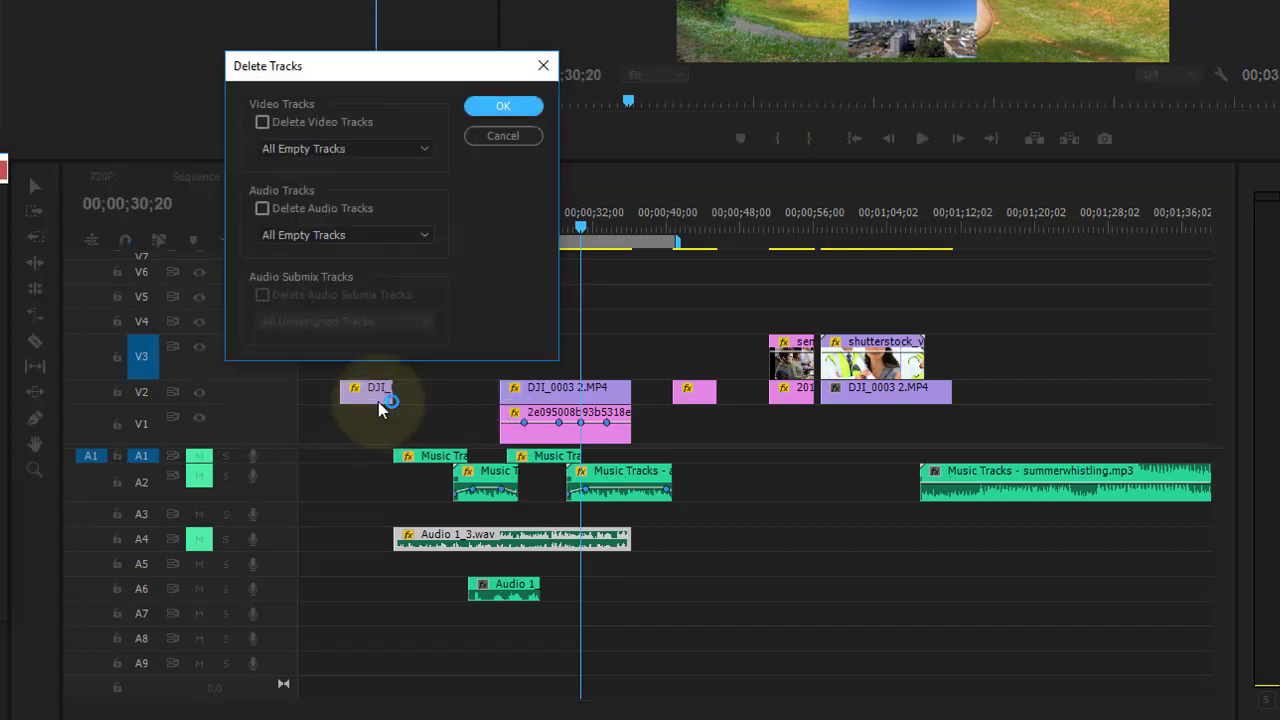
left_click(350, 119)
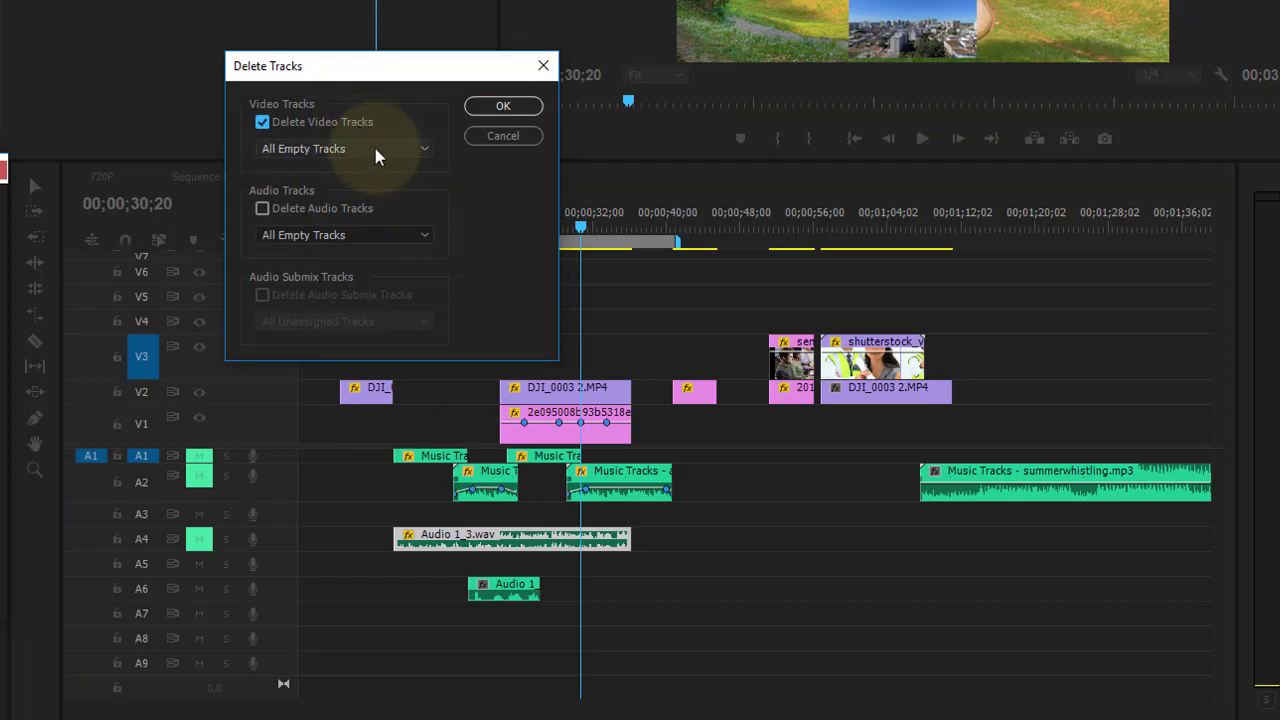
left_click(422, 149)
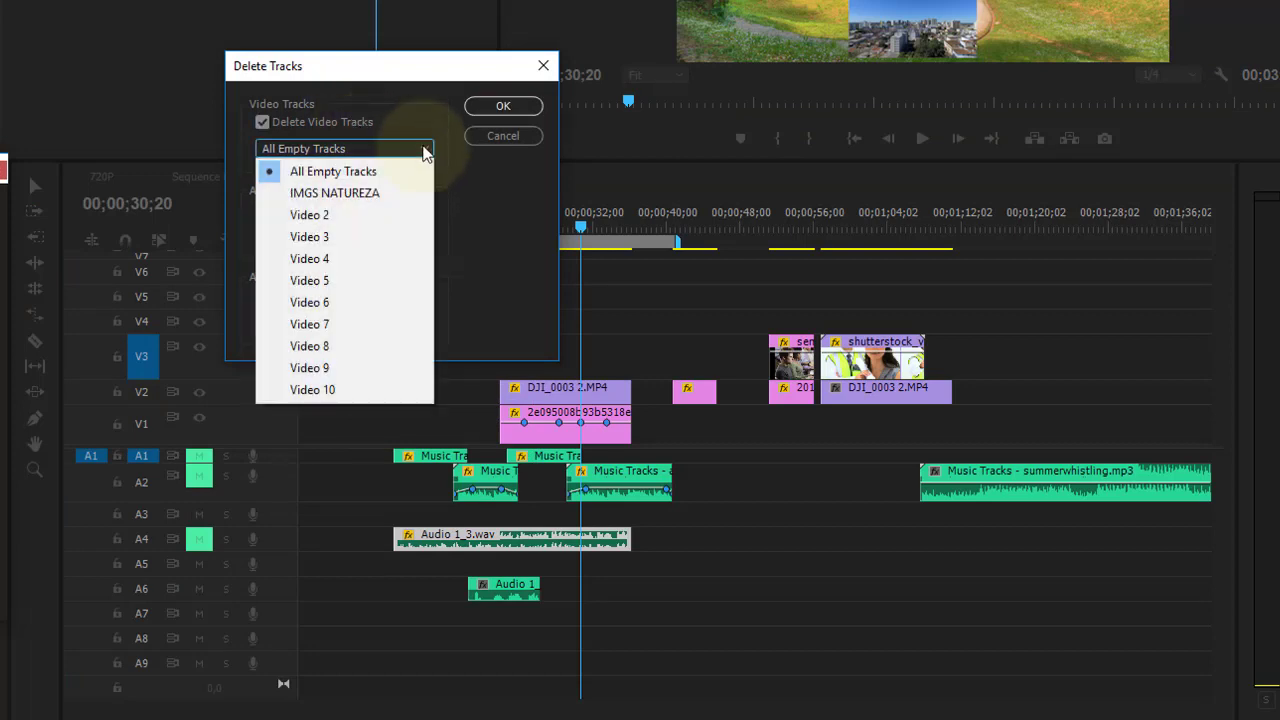
left_click(329, 325)
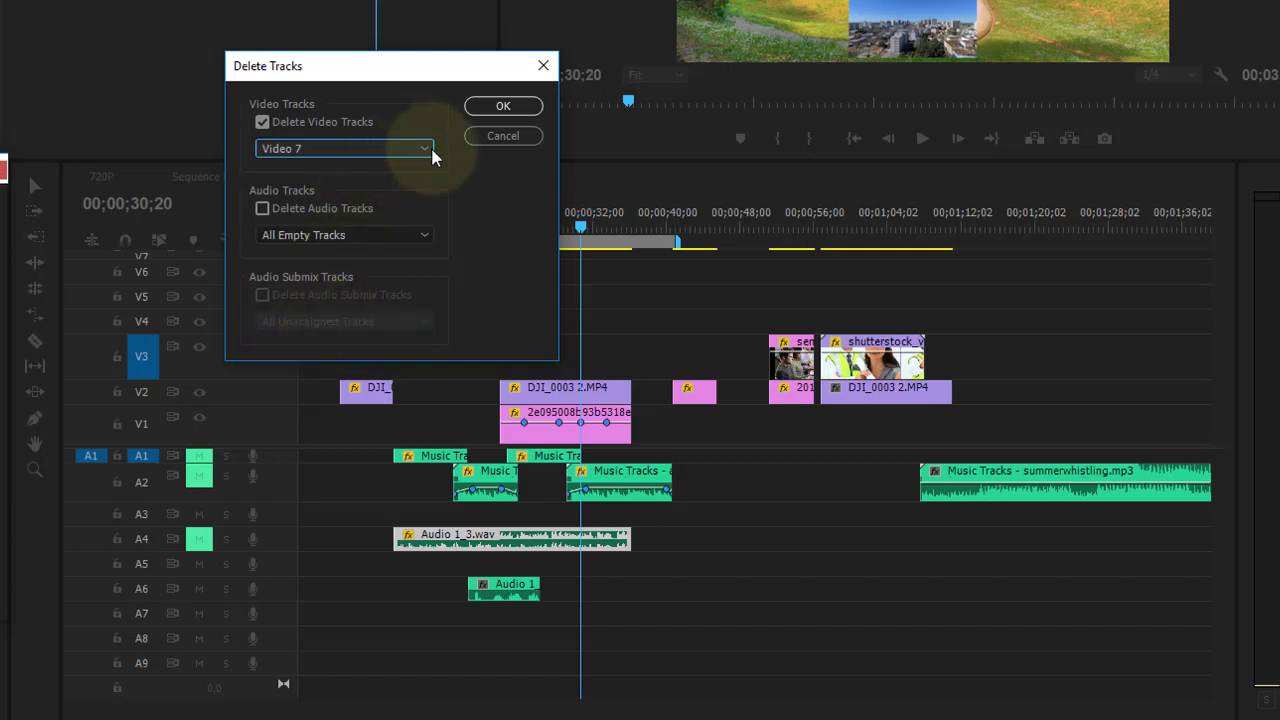
left_click(263, 208)
left_click(372, 234)
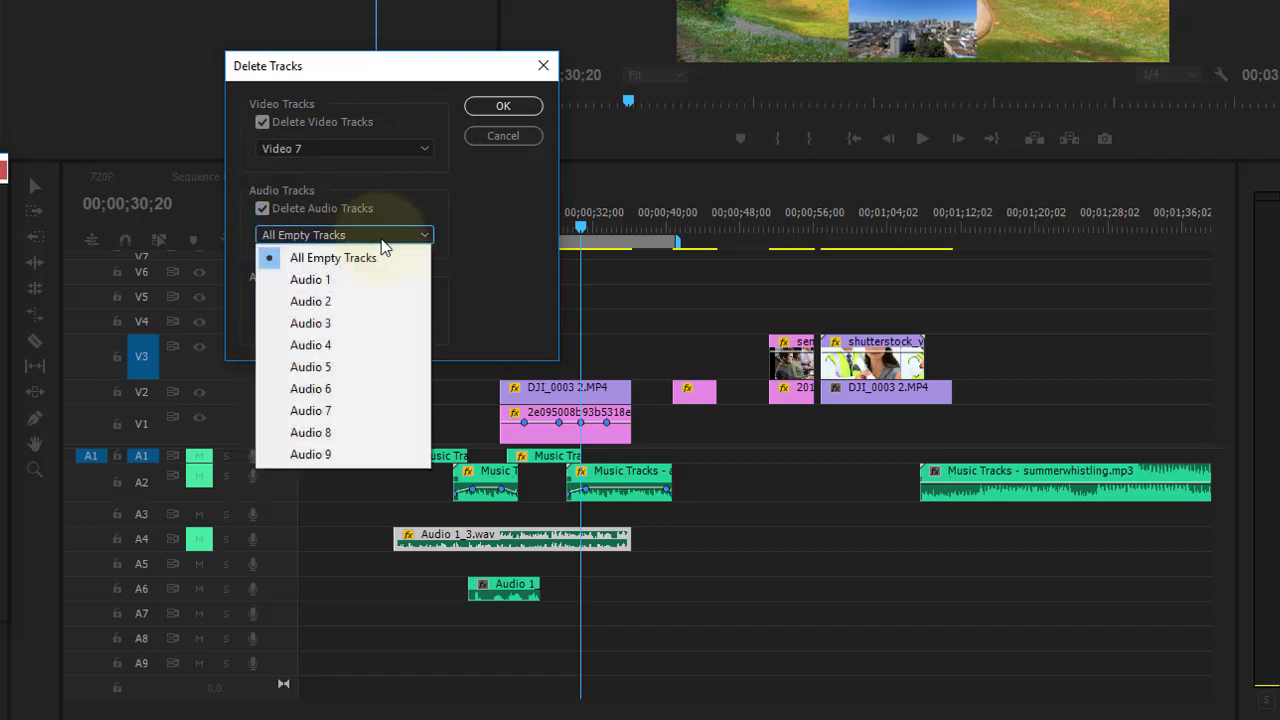
left_click(394, 457)
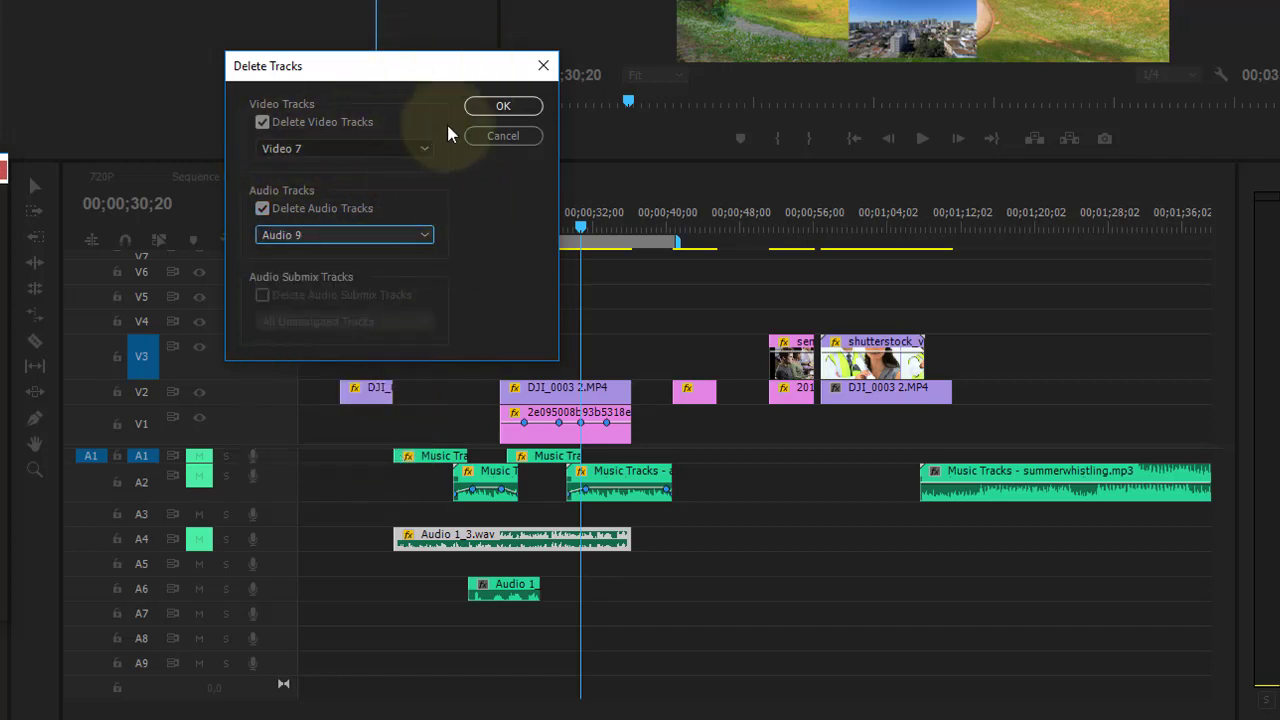
left_click(503, 107)
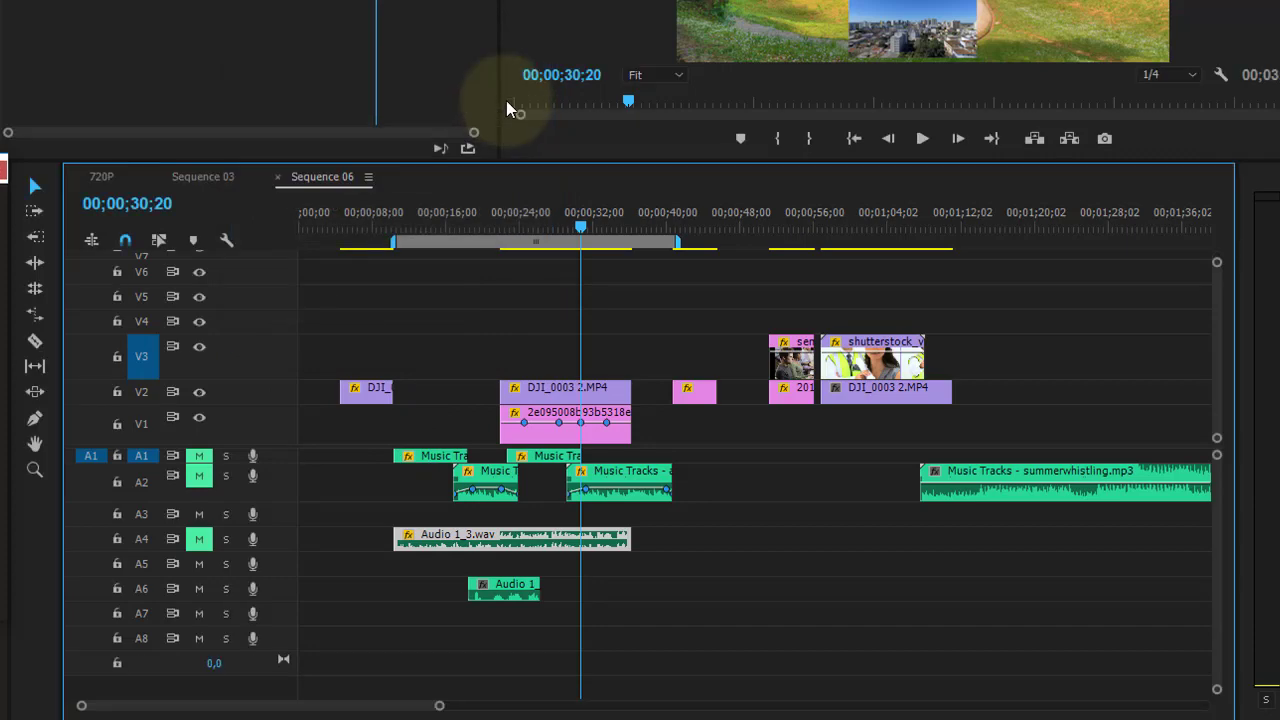